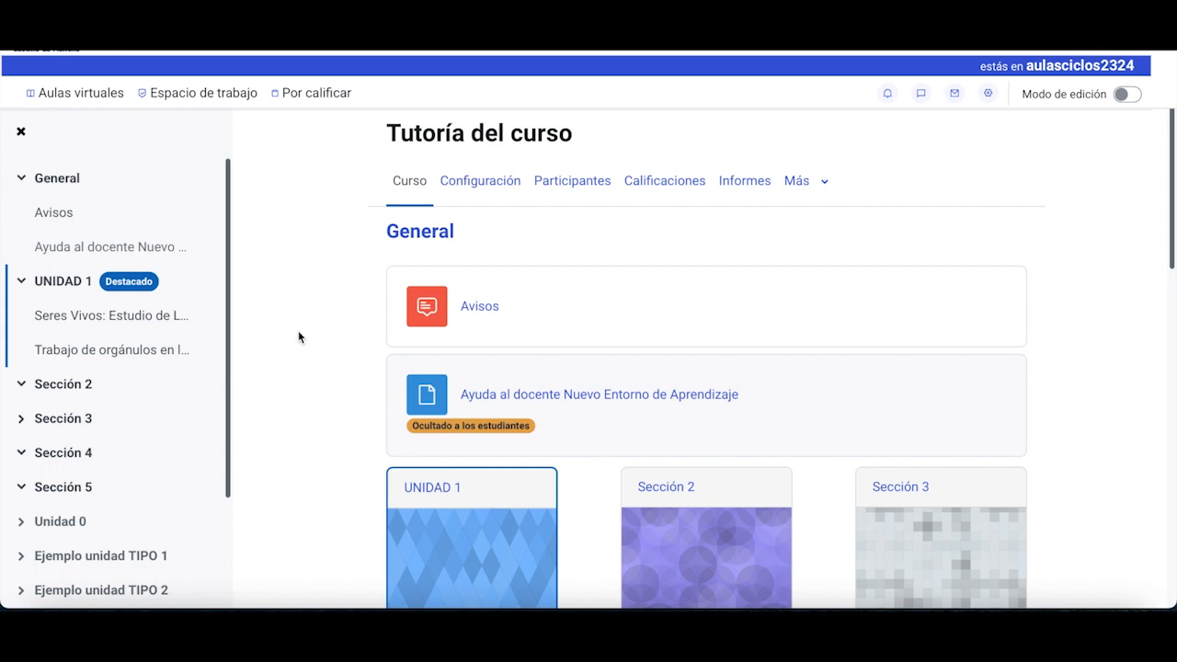
# Open the automatic group creation form from the groups page of the course's participants
pyautogui.click(567, 182)
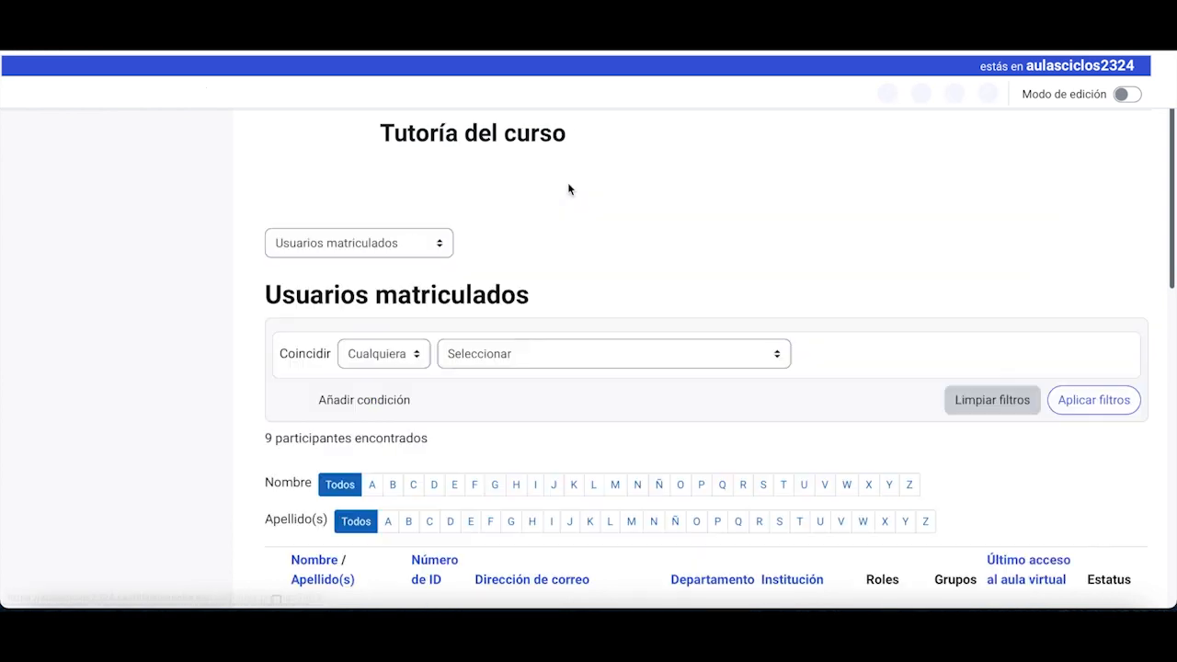
pyautogui.click(435, 241)
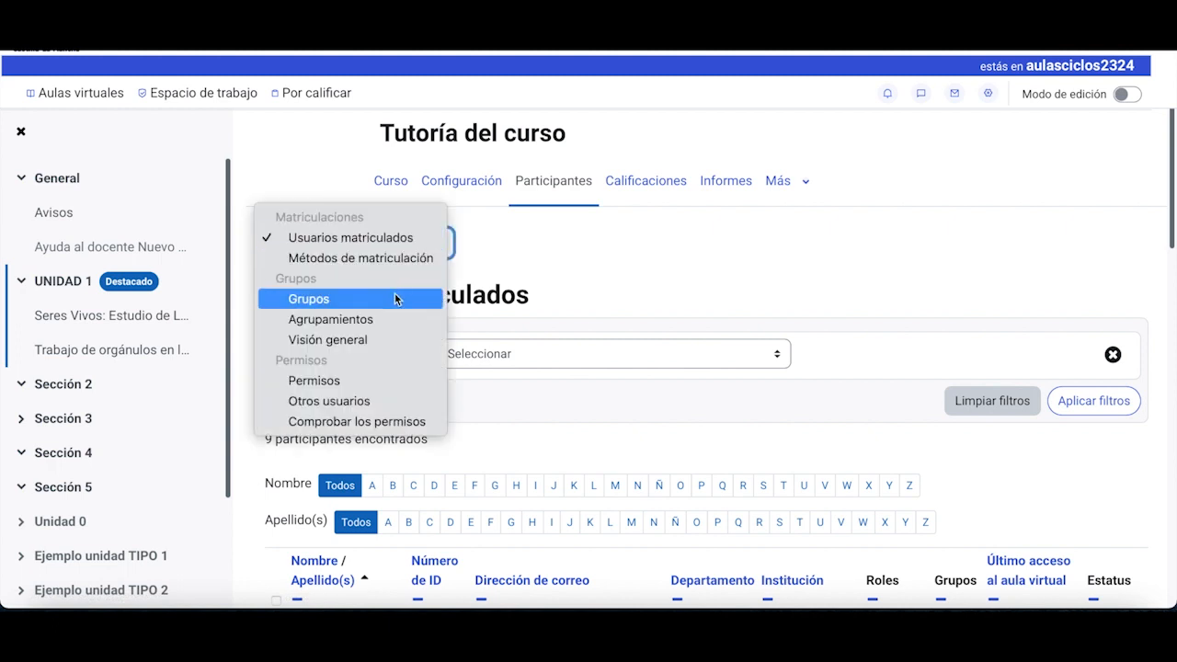
pyautogui.click(358, 300)
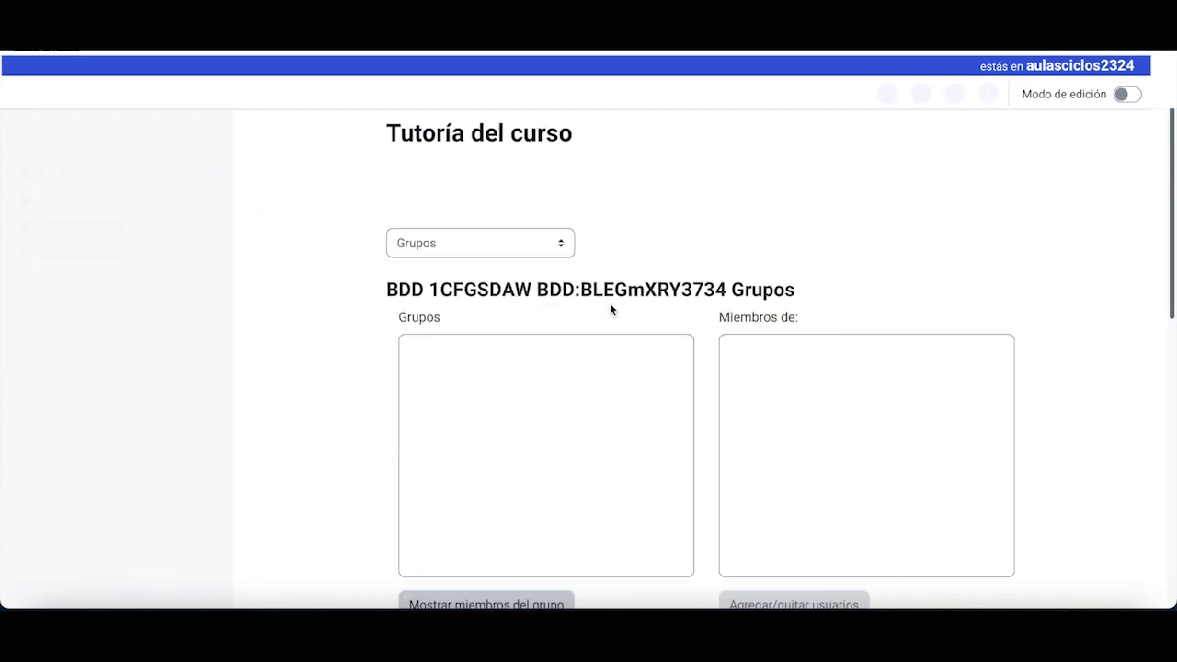
pyautogui.scroll(-2, 610, 308)
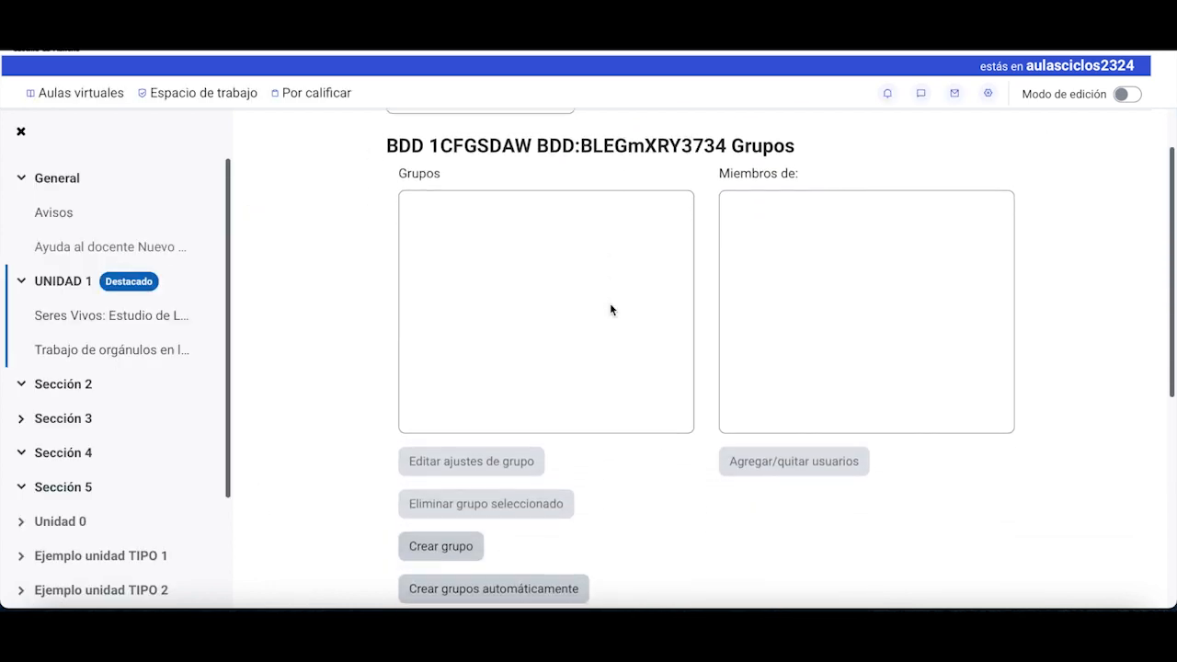
pyautogui.scroll(-2, 610, 310)
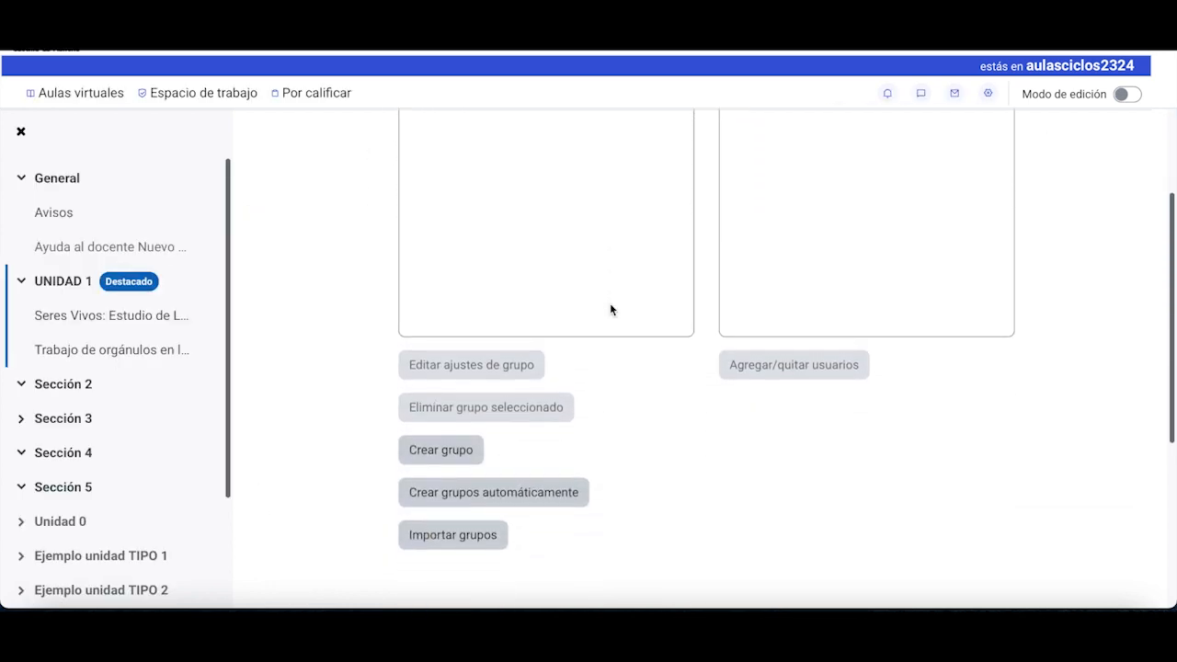
pyautogui.click(565, 493)
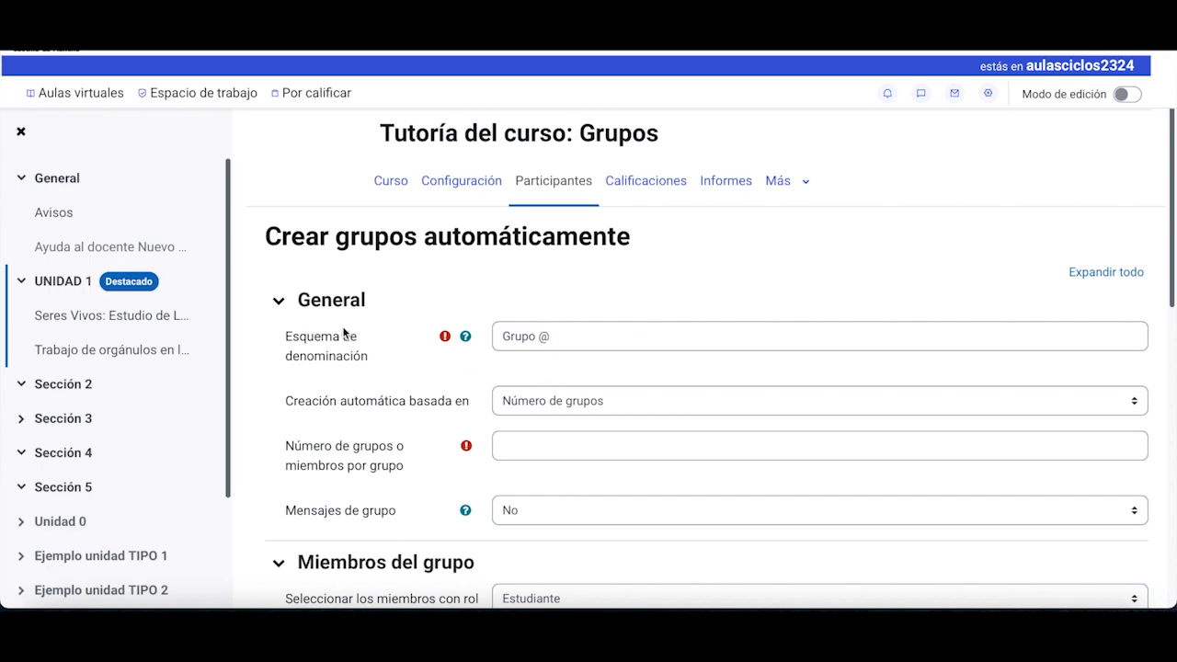
# Base the automatic creation on "Miembros por grupo" and set 2 members per group
pyautogui.click(553, 334)
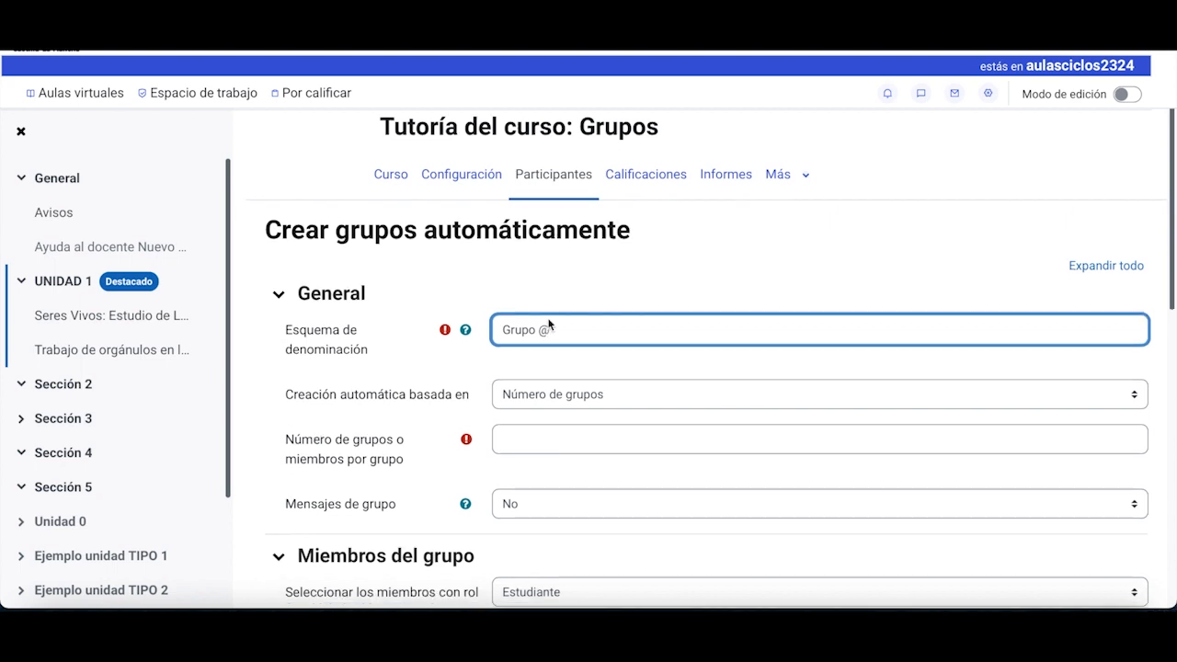
pyautogui.scroll(-2, 549, 325)
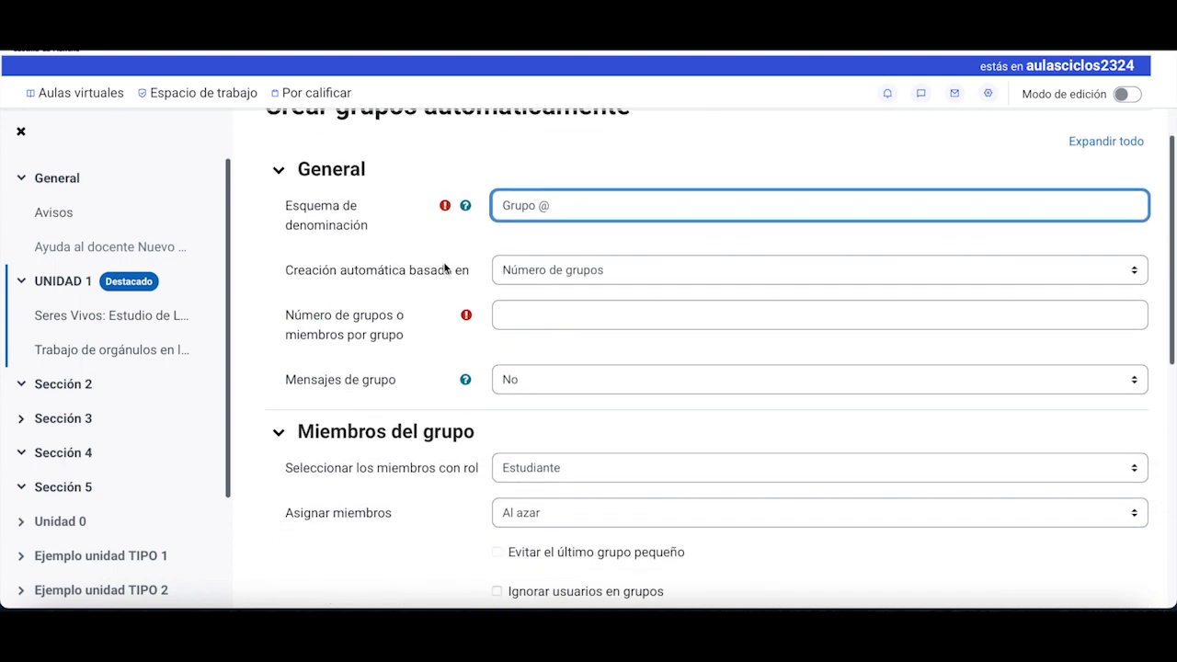
pyautogui.click(558, 271)
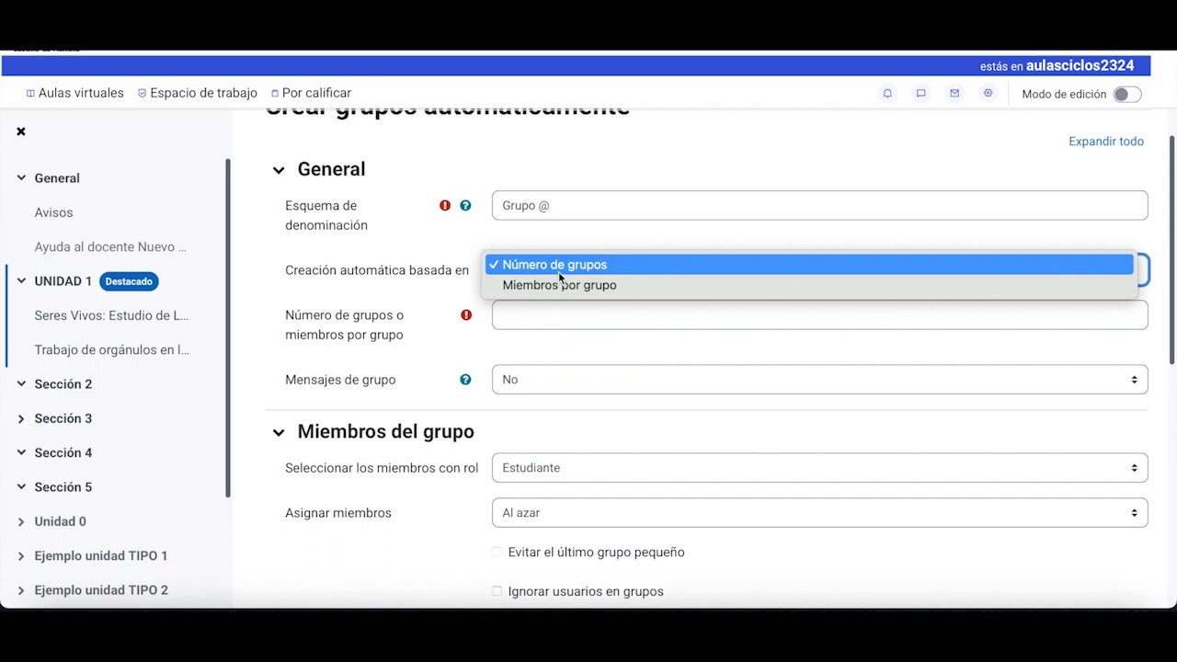
pyautogui.click(409, 315)
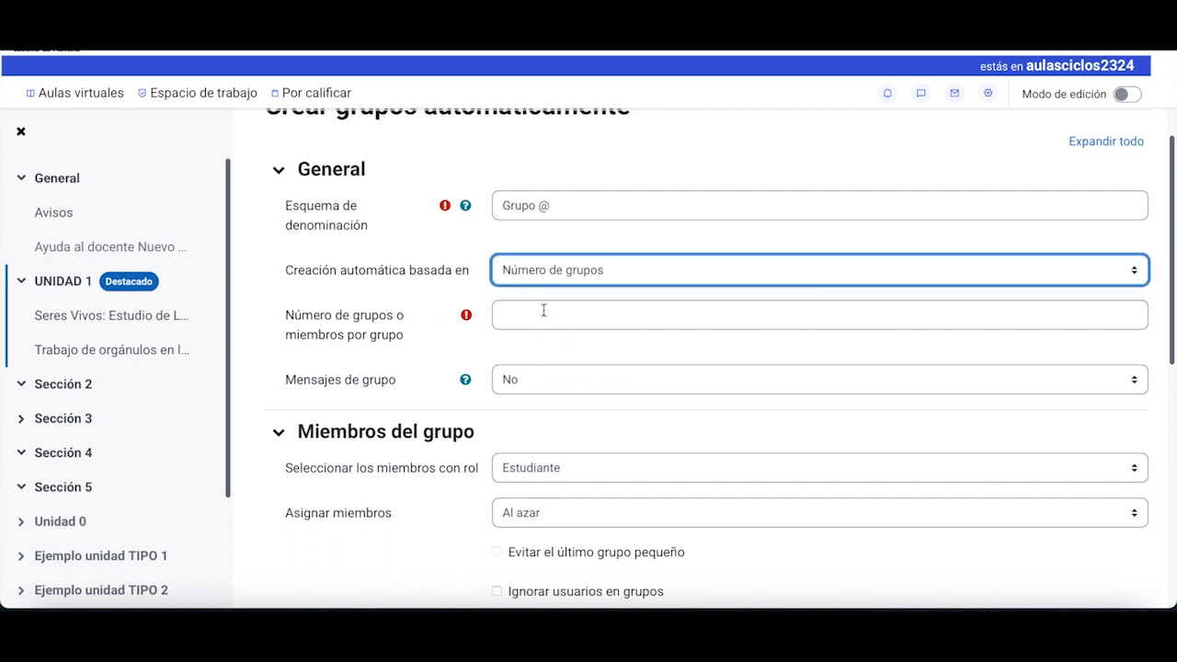
pyautogui.click(541, 266)
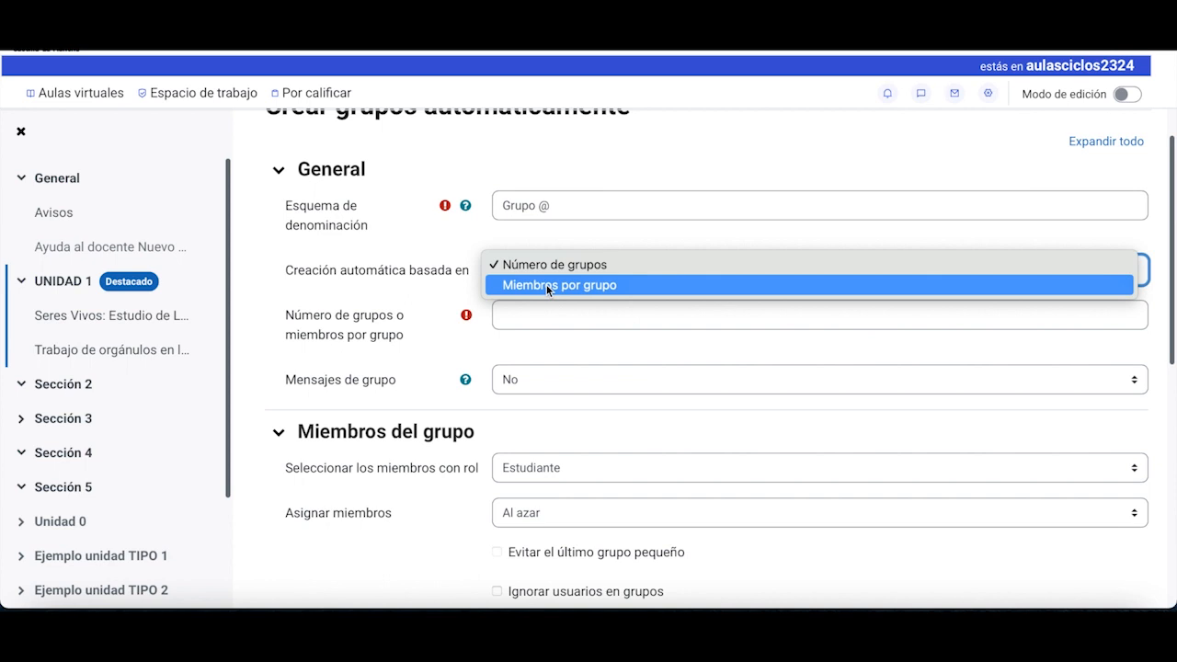
pyautogui.click(546, 284)
pyautogui.click(539, 314)
pyautogui.write('2')
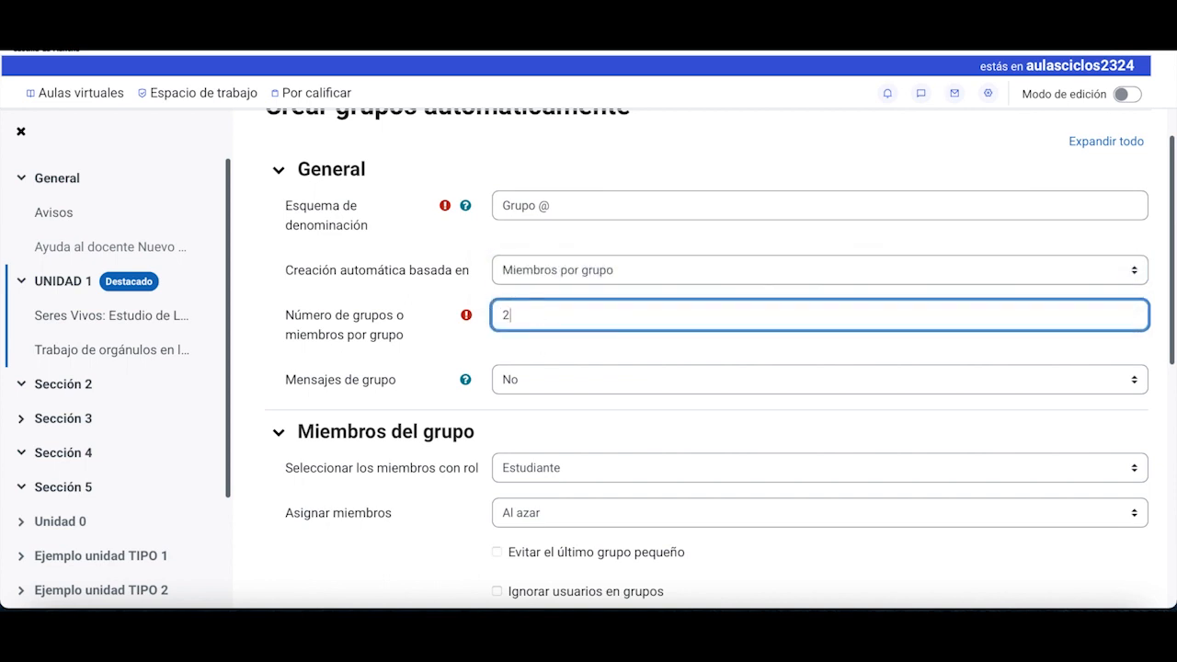
pyautogui.click(430, 304)
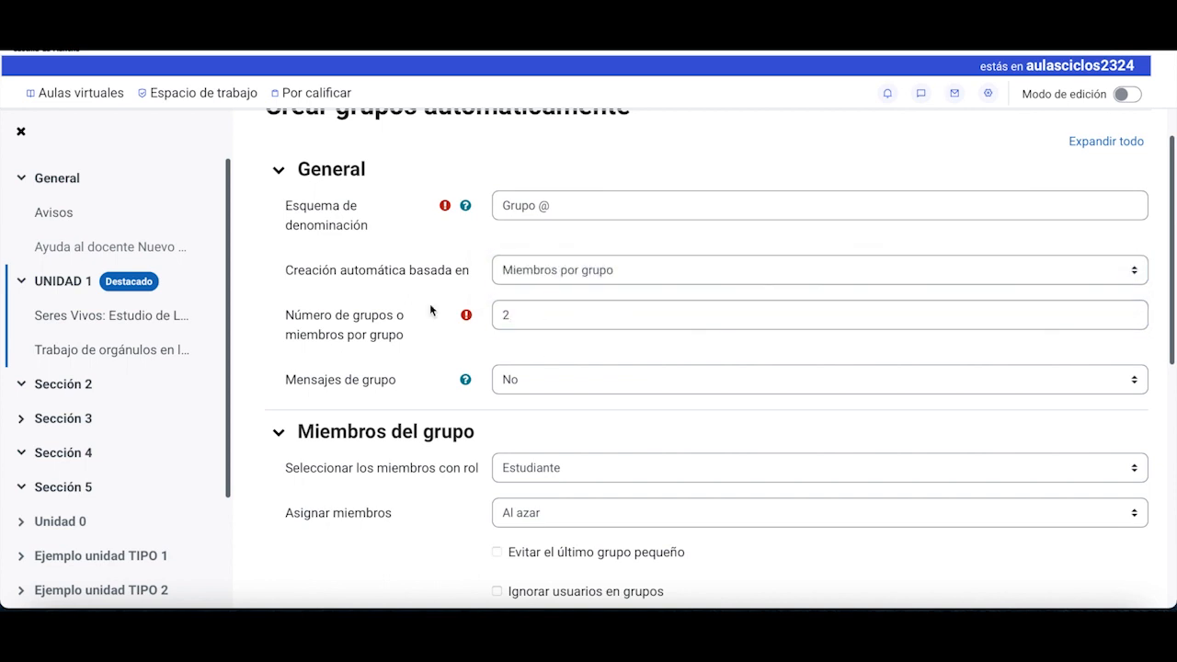
# Set the grouping of the automatically created groups to "Nuevo agrupamiento"
pyautogui.scroll(-2, 429, 310)
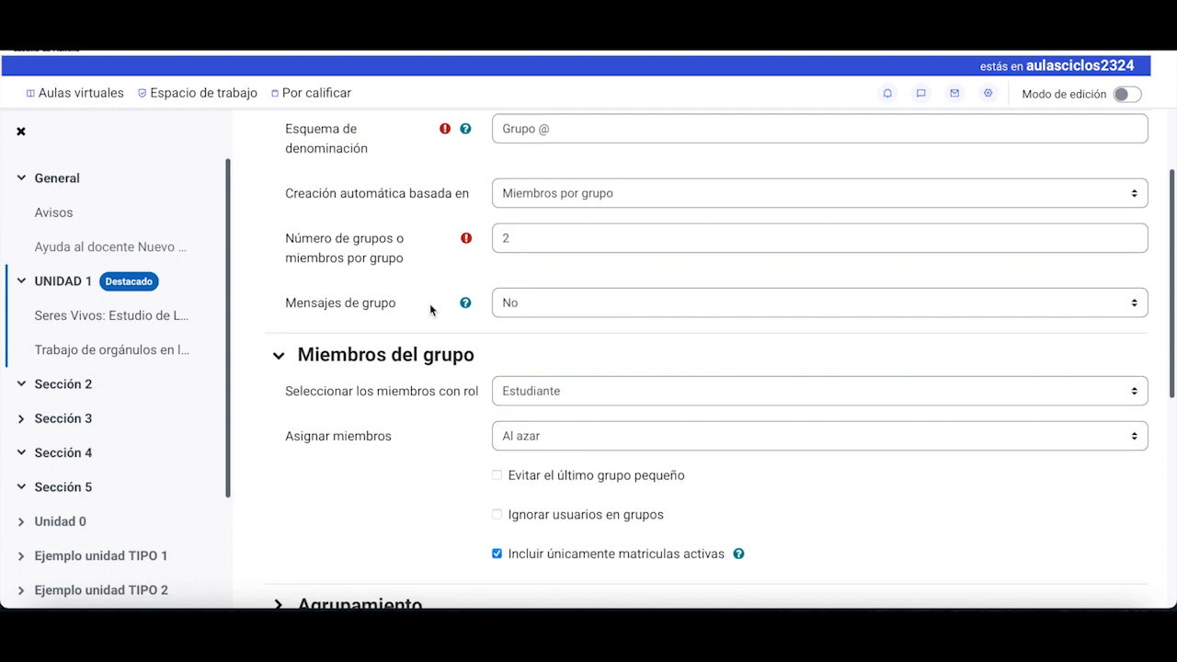
pyautogui.scroll(-1, 429, 310)
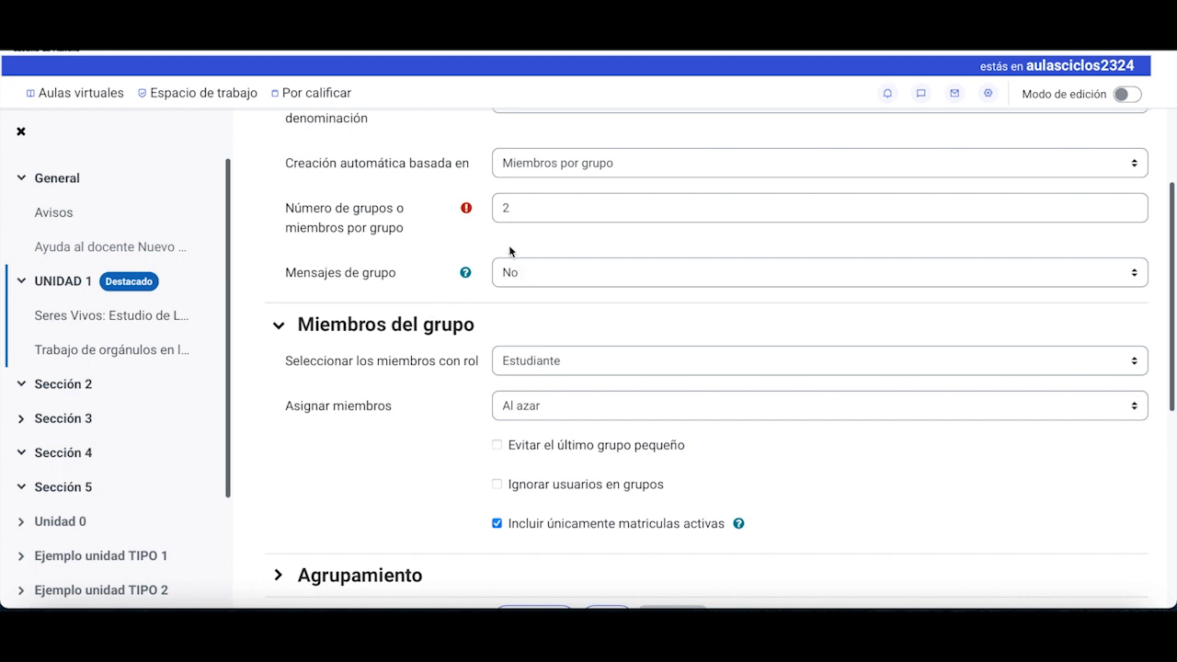
pyautogui.scroll(-2, 511, 266)
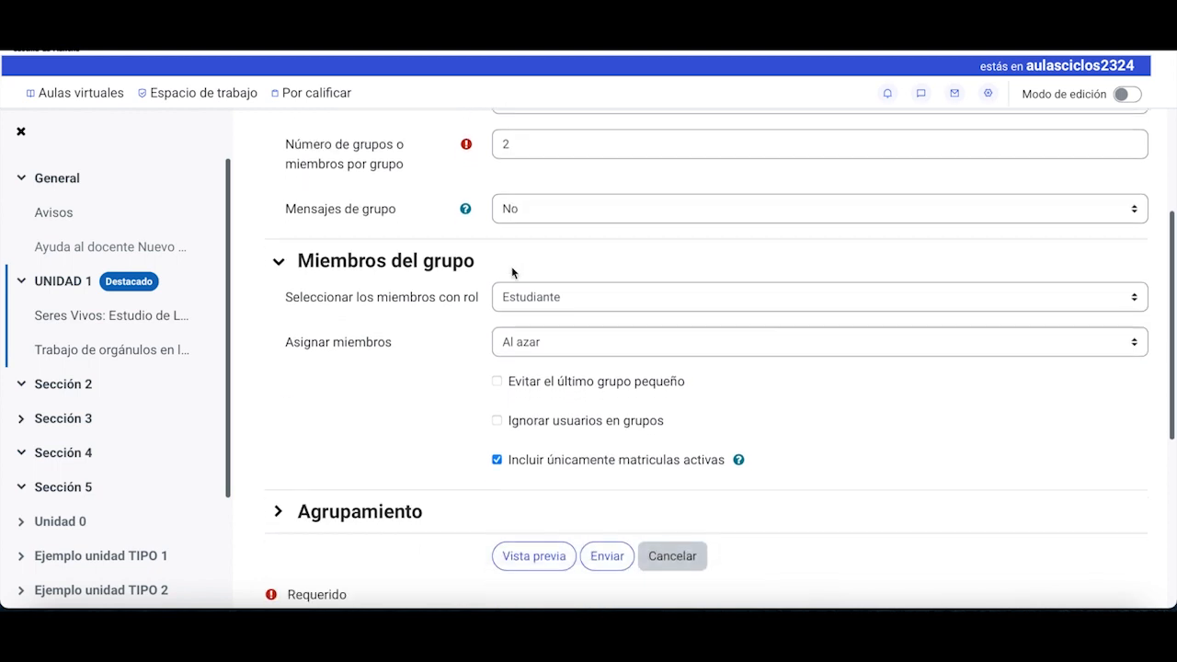
pyautogui.scroll(-2, 512, 272)
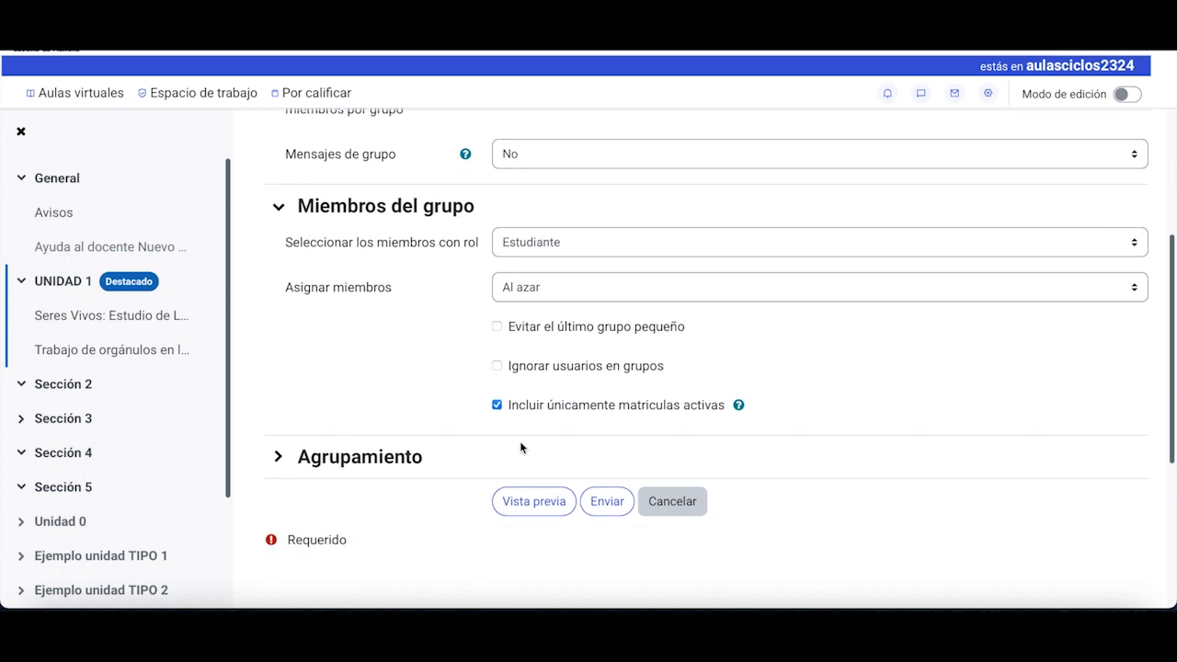
pyautogui.scroll(-3, 368, 427)
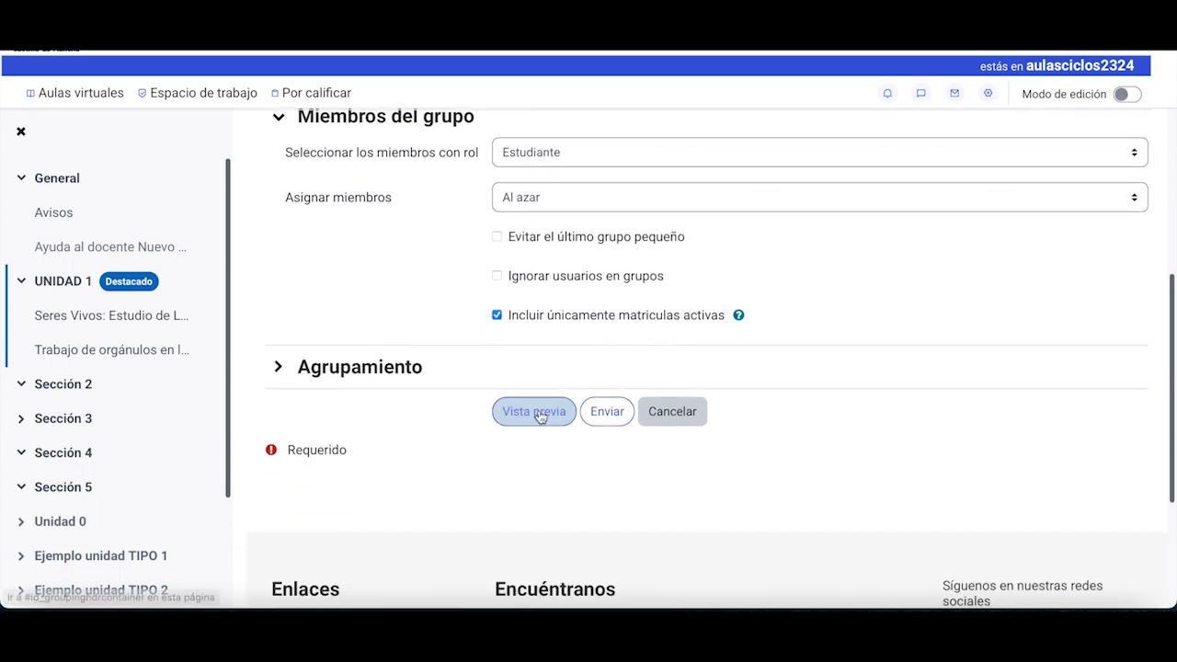
pyautogui.click(276, 368)
pyautogui.scroll(-1, 396, 384)
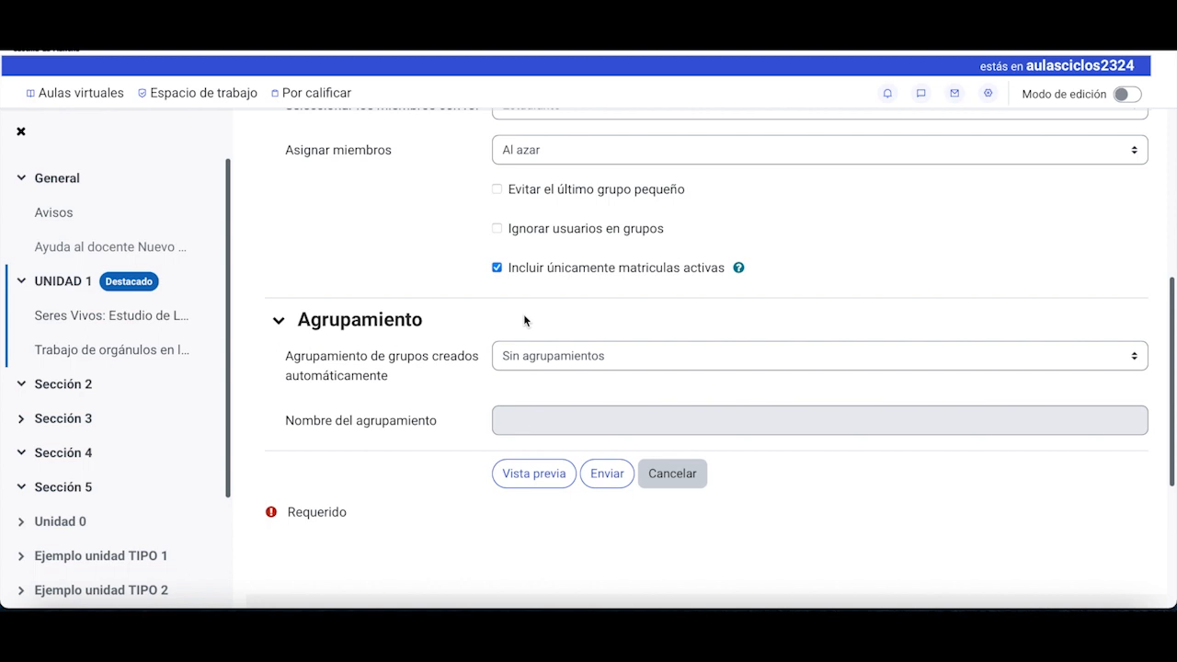
pyautogui.click(520, 354)
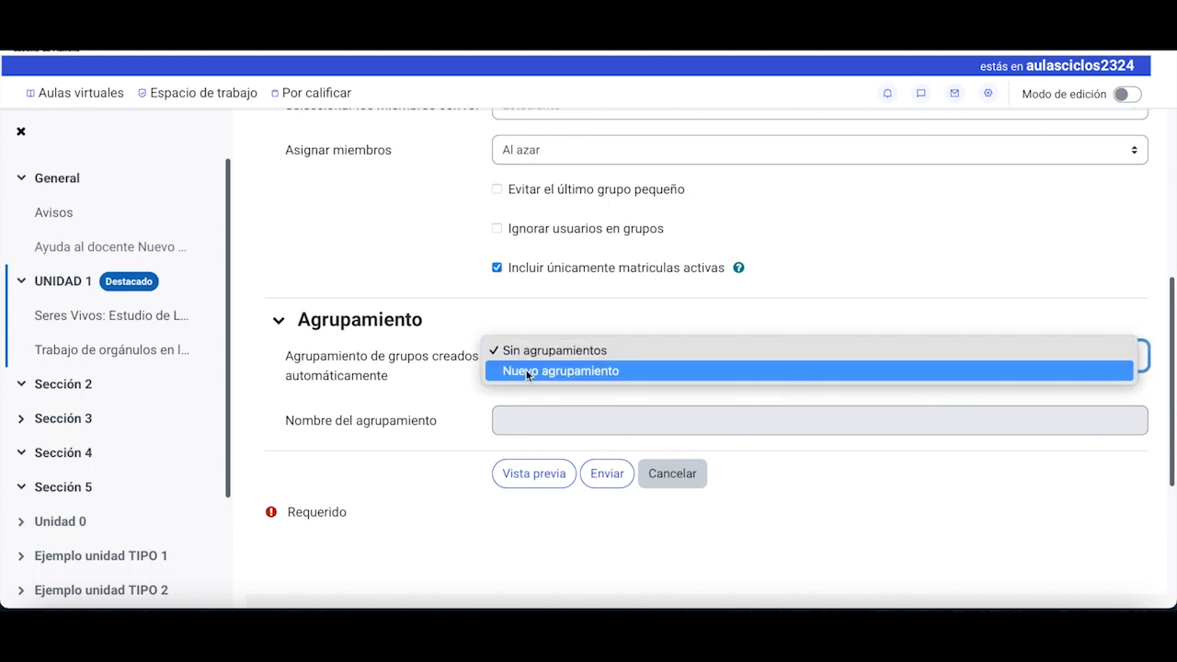
pyautogui.click(527, 372)
# Name the new grouping "Práctica Unidad 1"
pyautogui.click(533, 423)
pyautogui.write('P')
pyautogui.press('BackSpace')
pyautogui.write('Prçac')
pyautogui.write('tic')
pyautogui.press('BackSpace')
pyautogui.press('BackSpace')
pyautogui.press('BackSpace')
pyautogui.press('BackSpace')
pyautogui.press('BackSpace')
pyautogui.press('BackSpace')
pyautogui.write('áctica Unidad 1')
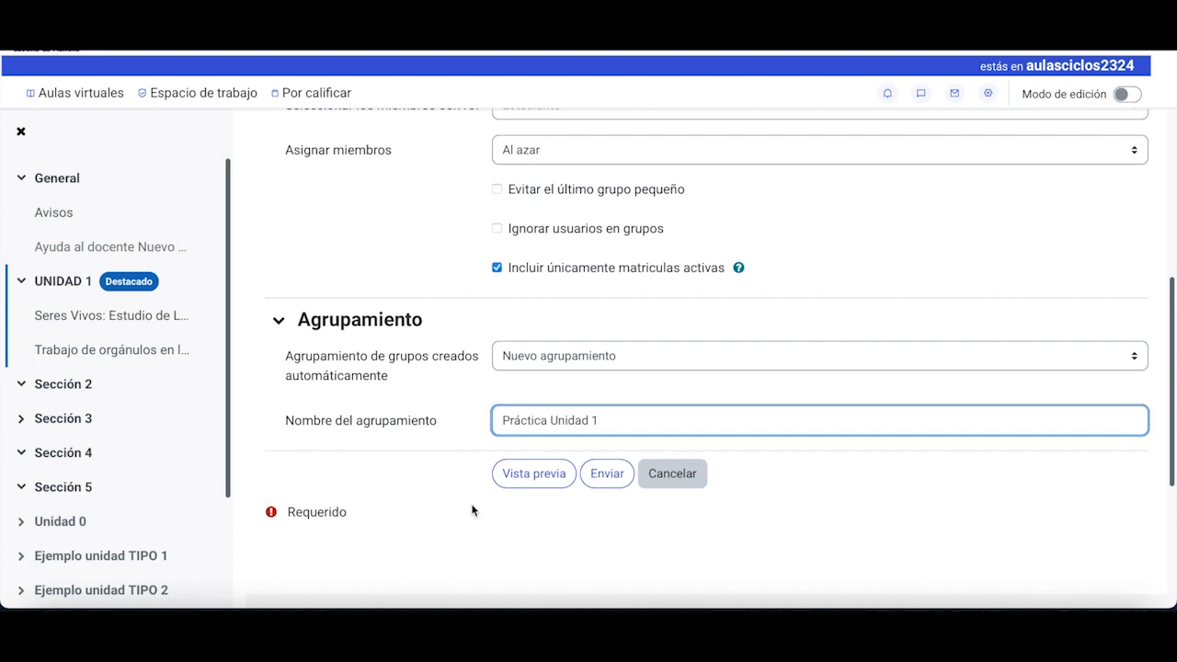
# Preview how the students are distributed among the groups and submit the form to create them
pyautogui.click(531, 476)
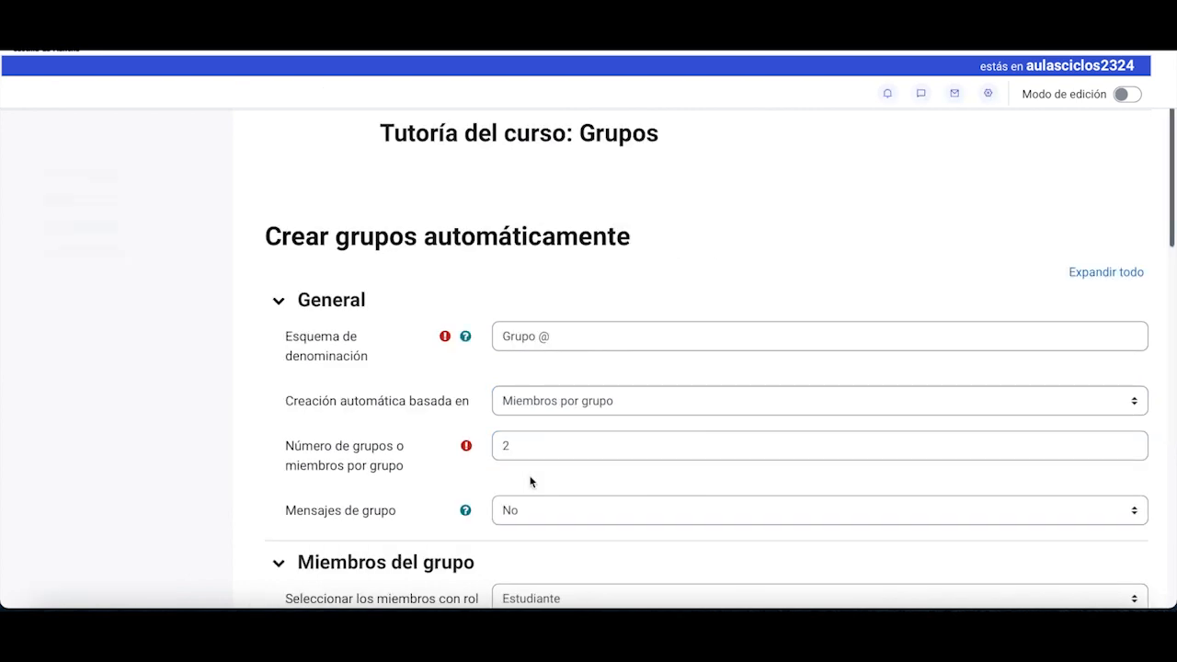
pyautogui.scroll(-6, 531, 480)
pyautogui.scroll(-3, 531, 481)
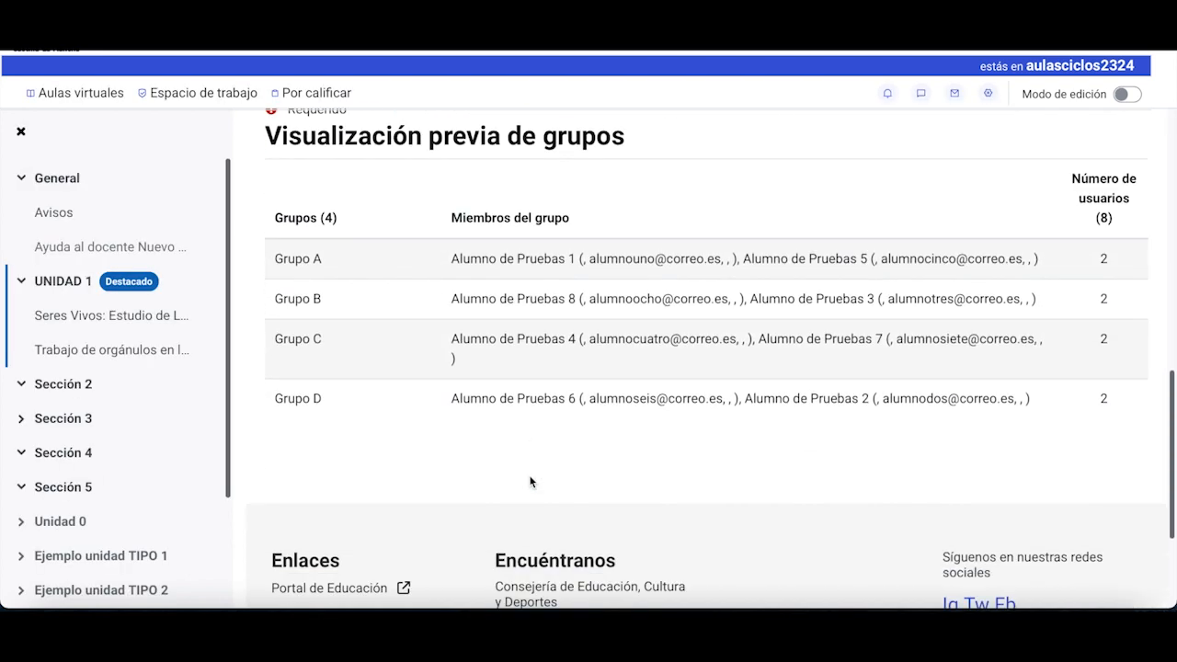
pyautogui.scroll(1, 531, 481)
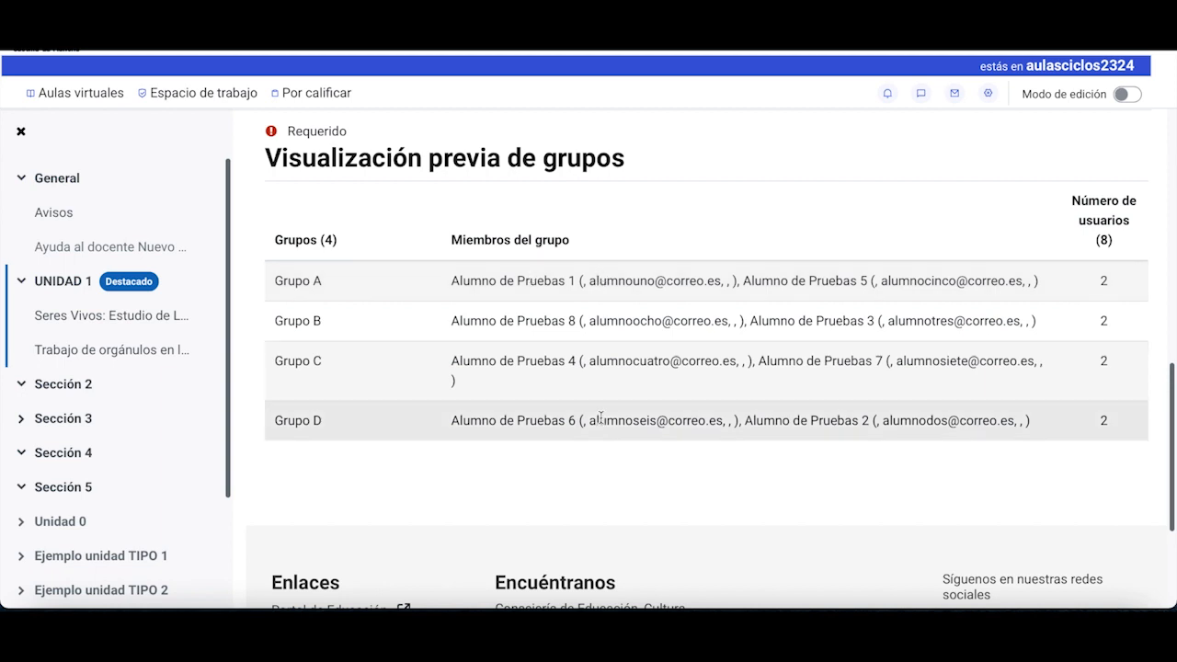
pyautogui.scroll(-1, 601, 425)
pyautogui.scroll(4, 600, 424)
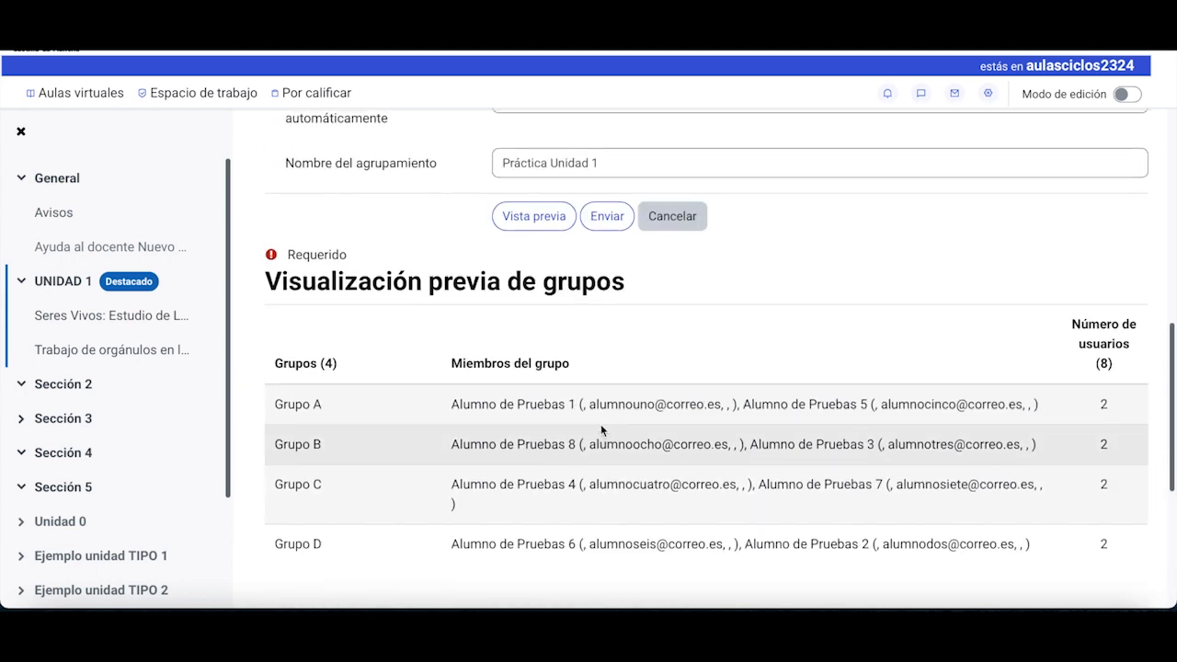
pyautogui.scroll(-1, 510, 429)
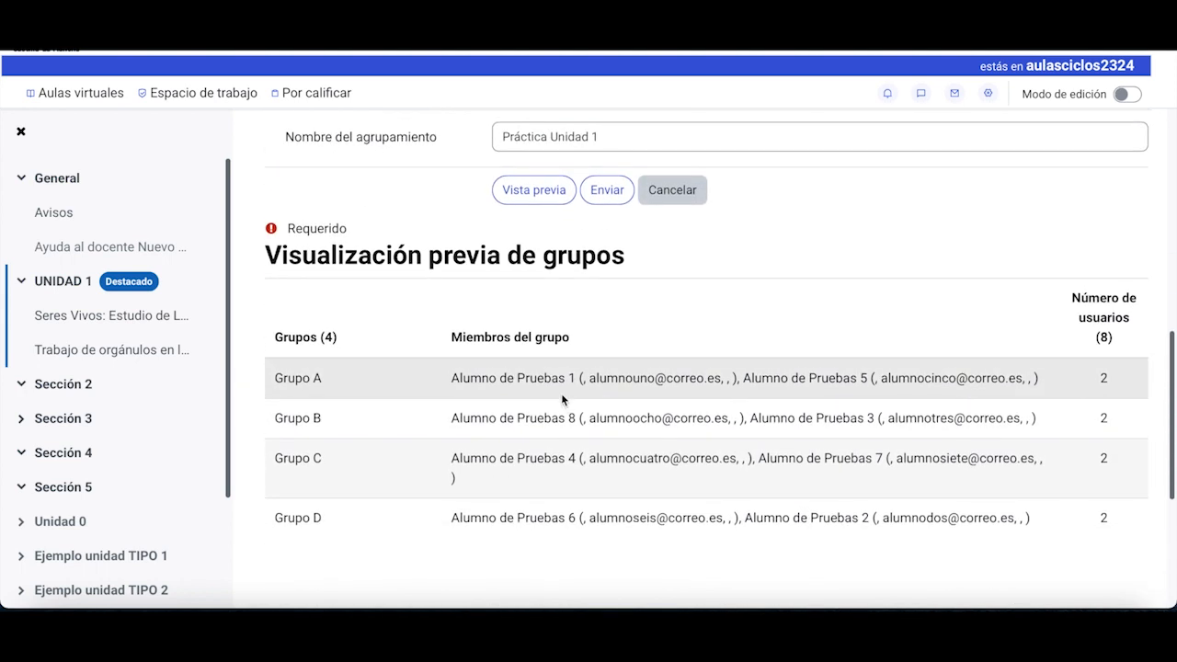
pyautogui.scroll(1, 547, 517)
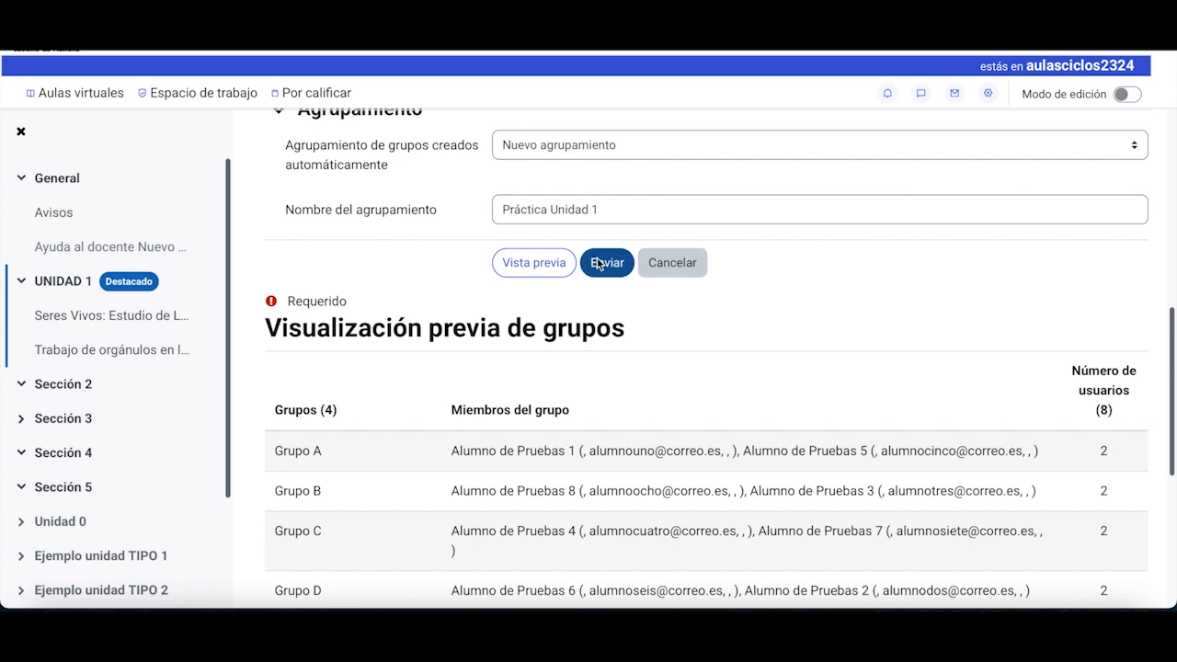
pyautogui.click(598, 264)
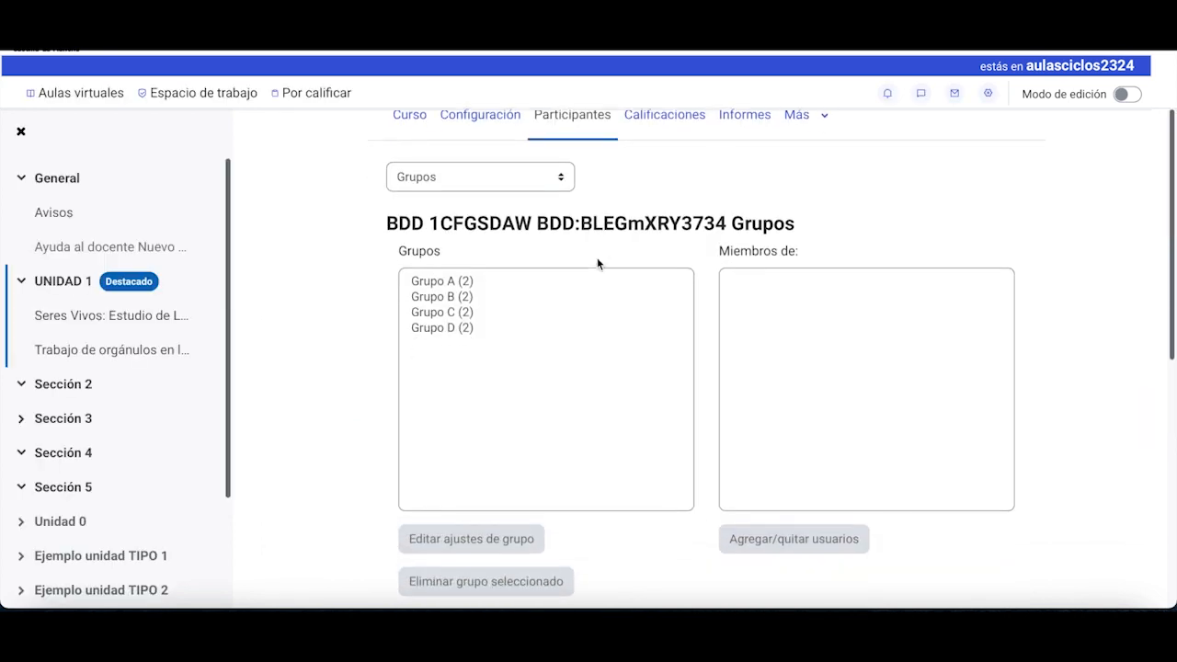
# Check the members of Grupo B, Grupo C and Grupo D in the groups list
pyautogui.click(455, 297)
pyautogui.click(453, 312)
pyautogui.click(452, 328)
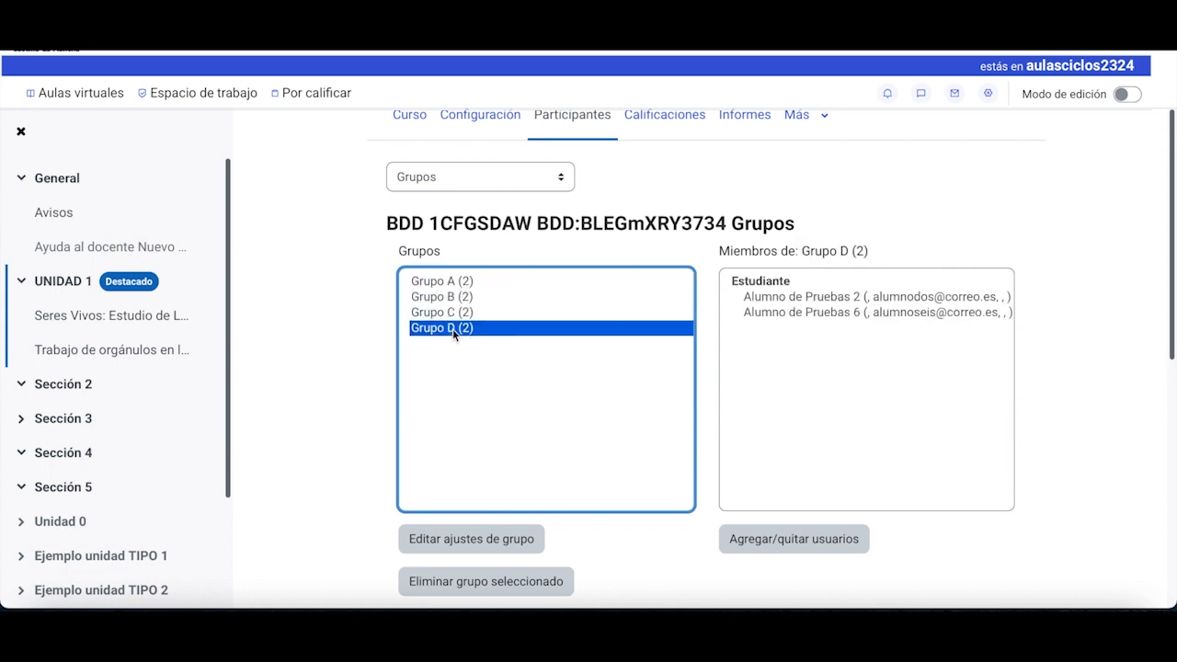
pyautogui.scroll(-1, 452, 331)
pyautogui.scroll(2, 453, 335)
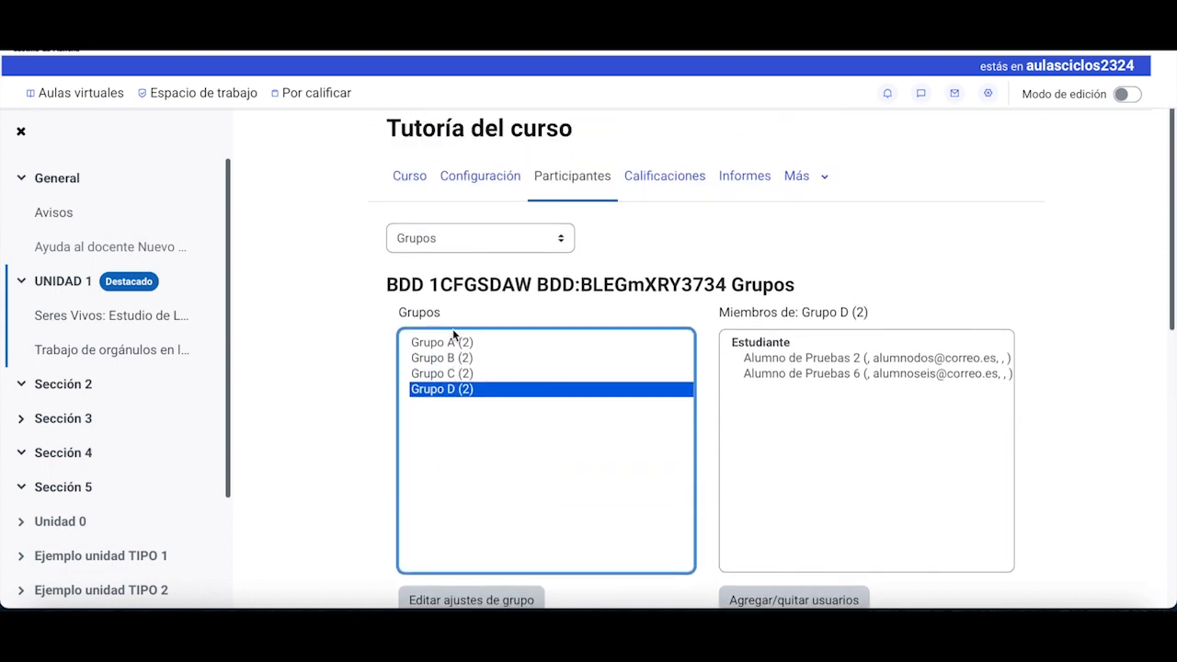
# Check which groups belong to the course's groupings and return to the groups page's creation options
pyautogui.click(542, 243)
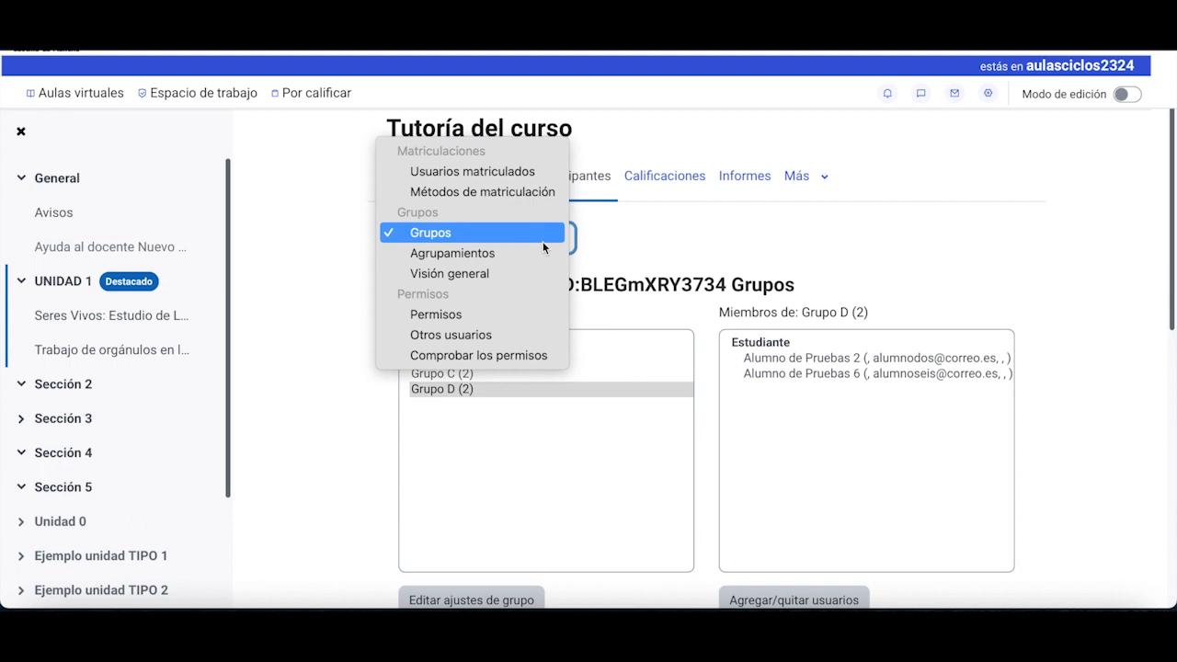
pyautogui.click(476, 253)
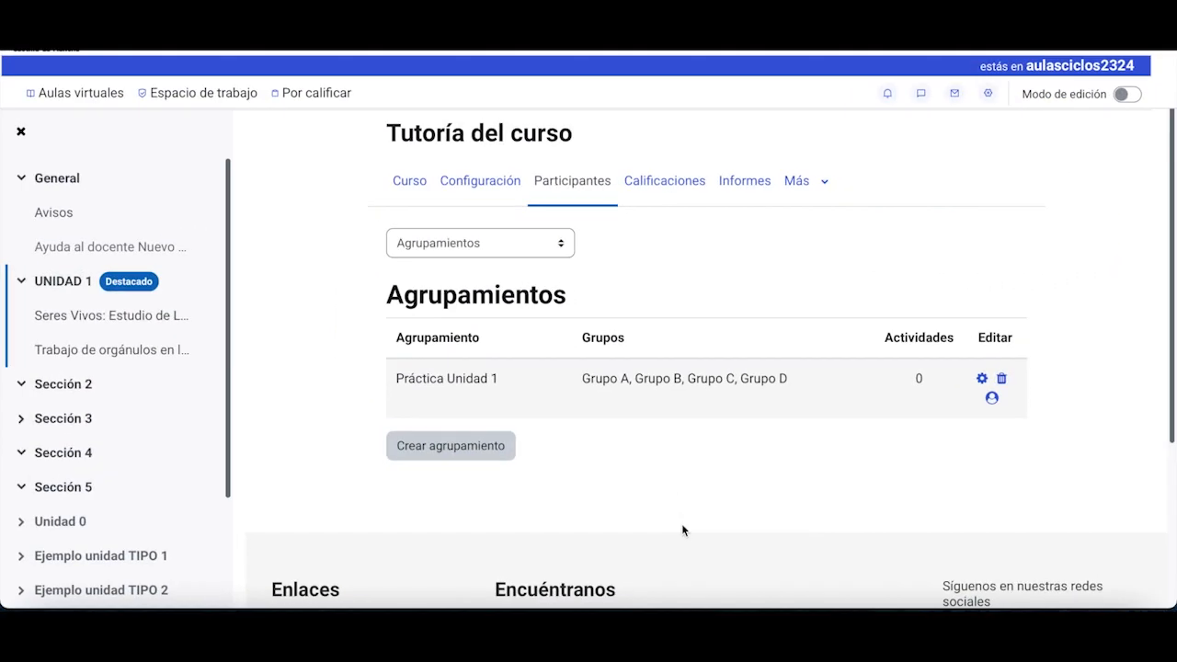
pyautogui.click(552, 247)
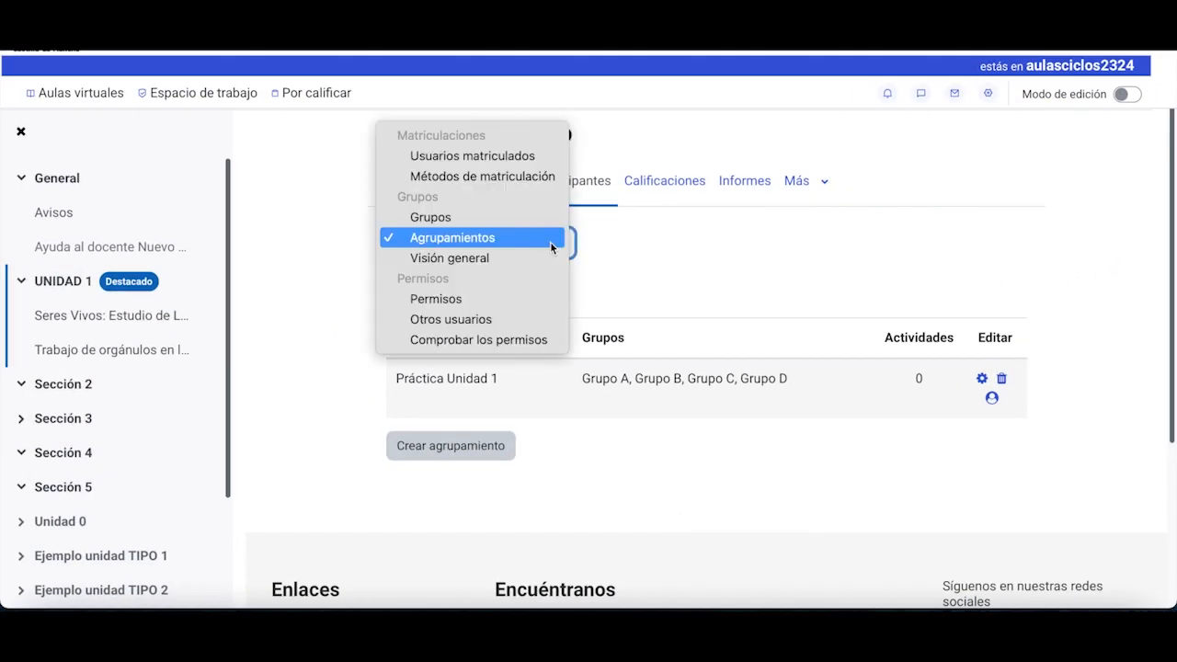
pyautogui.click(539, 217)
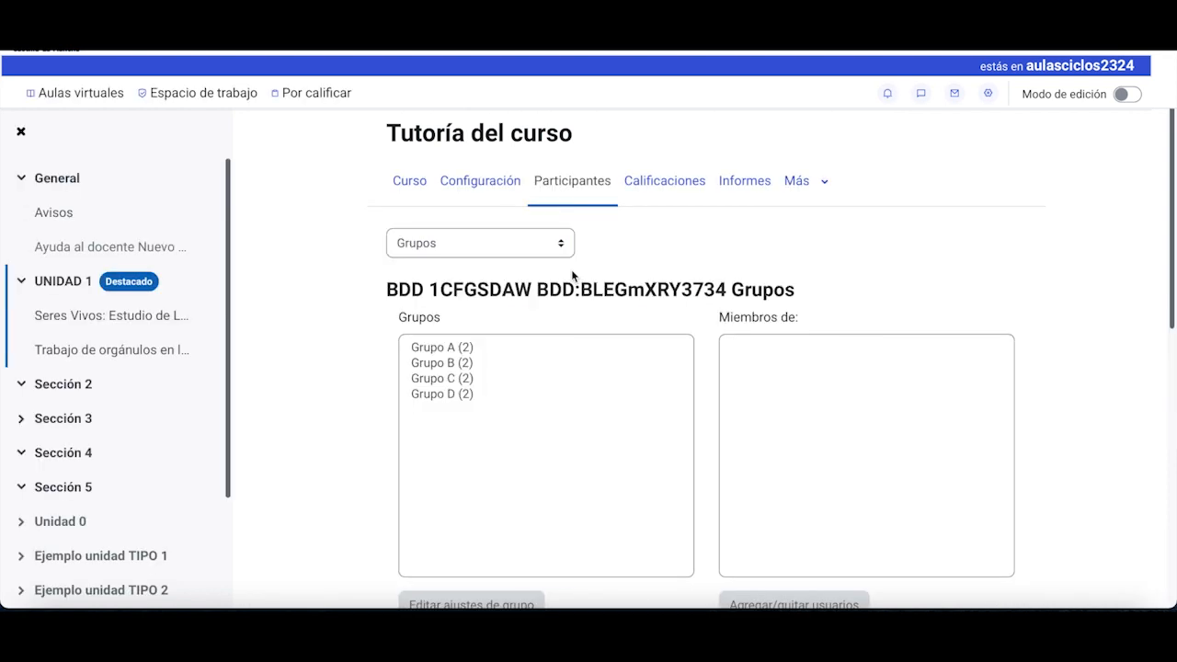
pyautogui.scroll(-5, 571, 276)
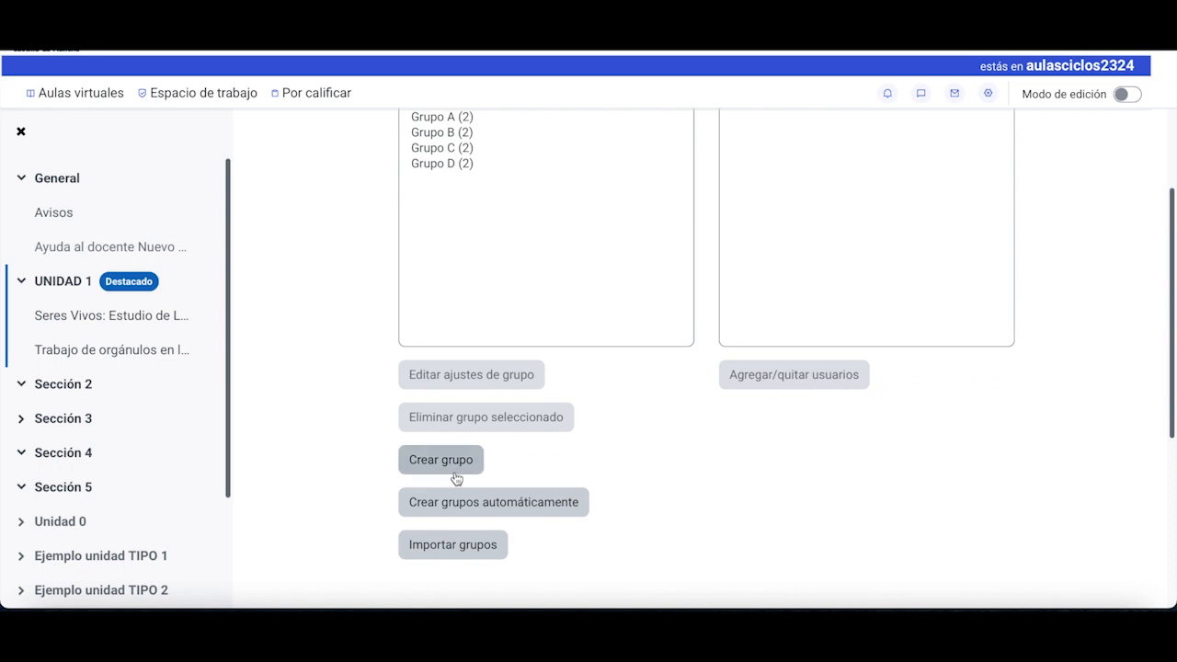
# Start creating a single group manually and name it "Grupo TC1"
pyautogui.click(441, 460)
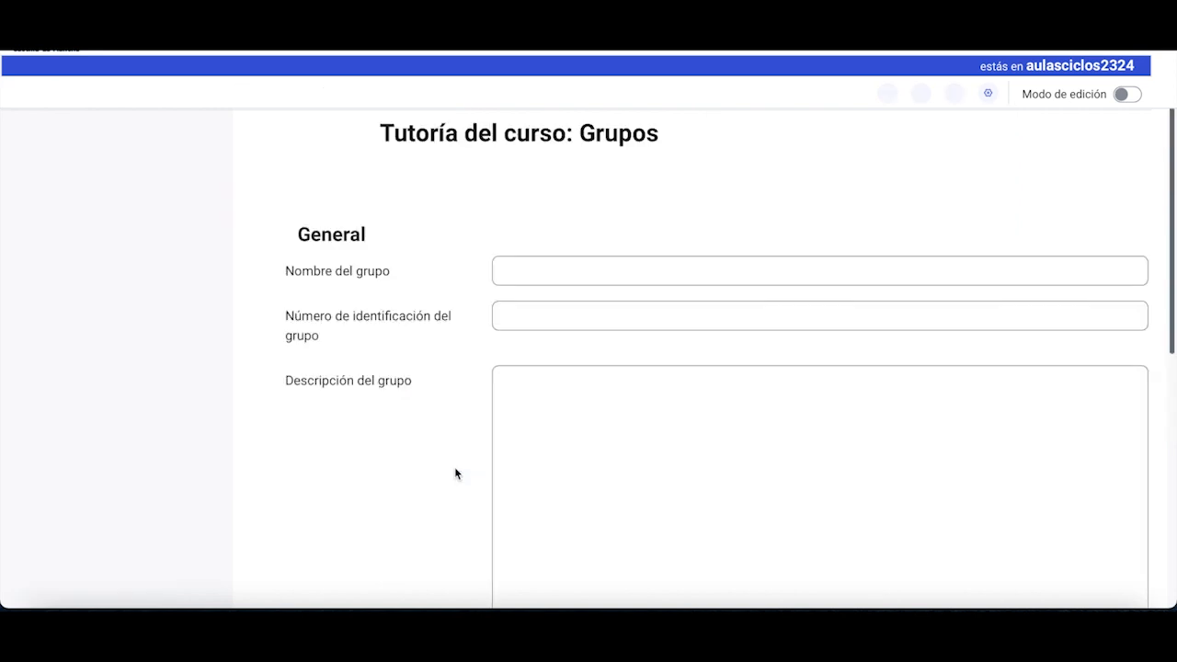
pyautogui.click(545, 273)
pyautogui.write('Grupo')
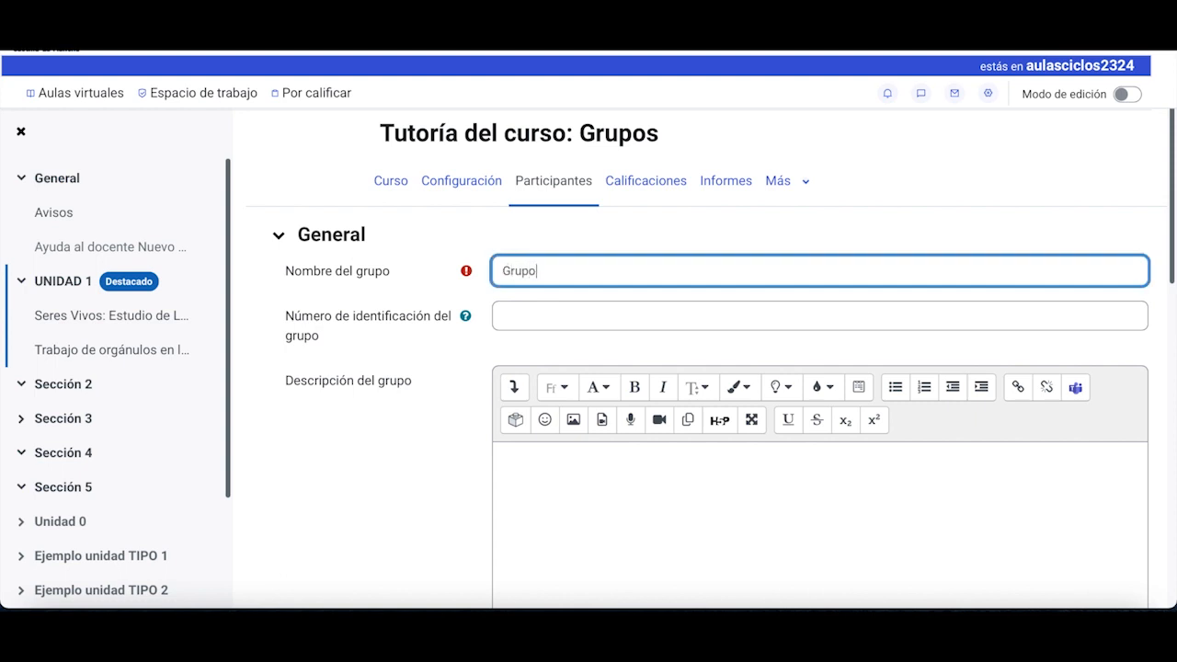
pyautogui.write(' TC1')
# Reuse the group name "Grupo TC1" as the new group's identification number and description
pyautogui.scroll(-1, 592, 229)
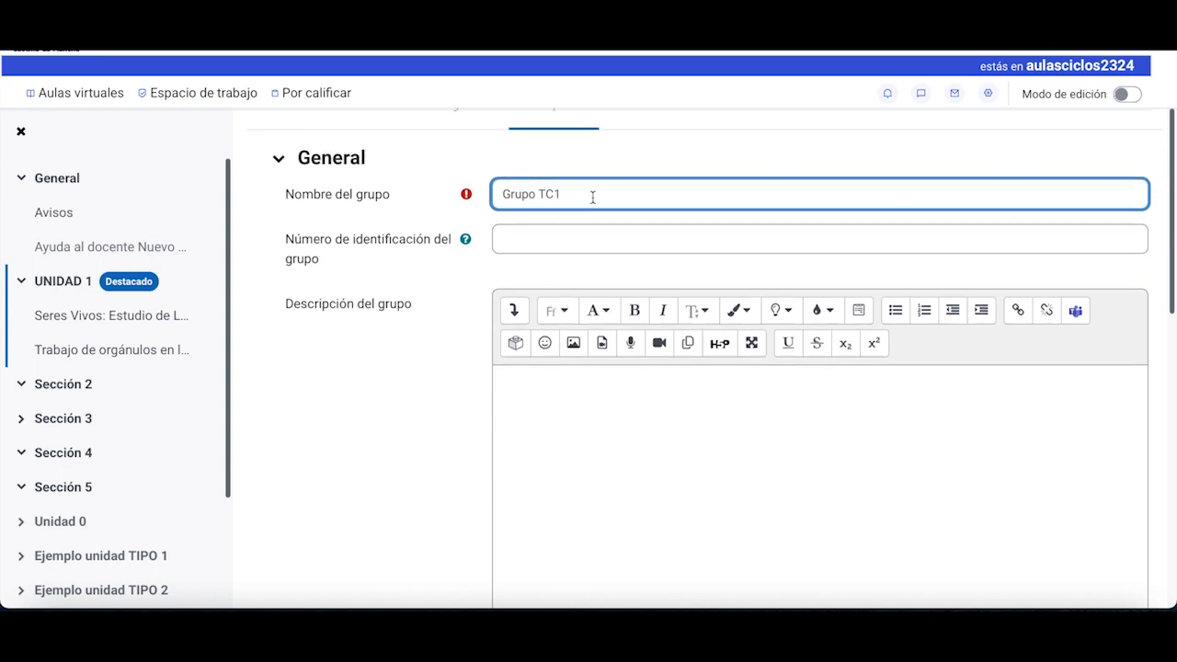
pyautogui.moveTo(592, 196); pyautogui.dragTo(439, 186)
pyautogui.hotkey('ctrl', 'c')
pyautogui.click(536, 235)
pyautogui.hotkey('ctrl', 'v')
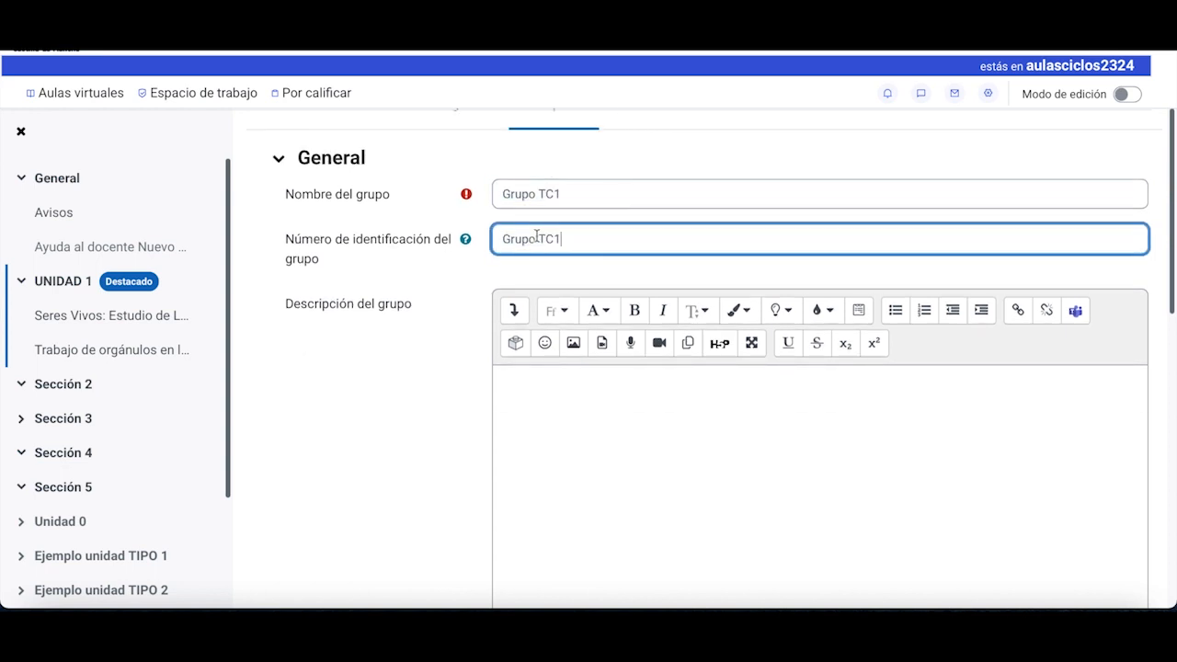
pyautogui.click(559, 425)
pyautogui.hotkey('ctrl', 'v')
pyautogui.scroll(-1, 558, 423)
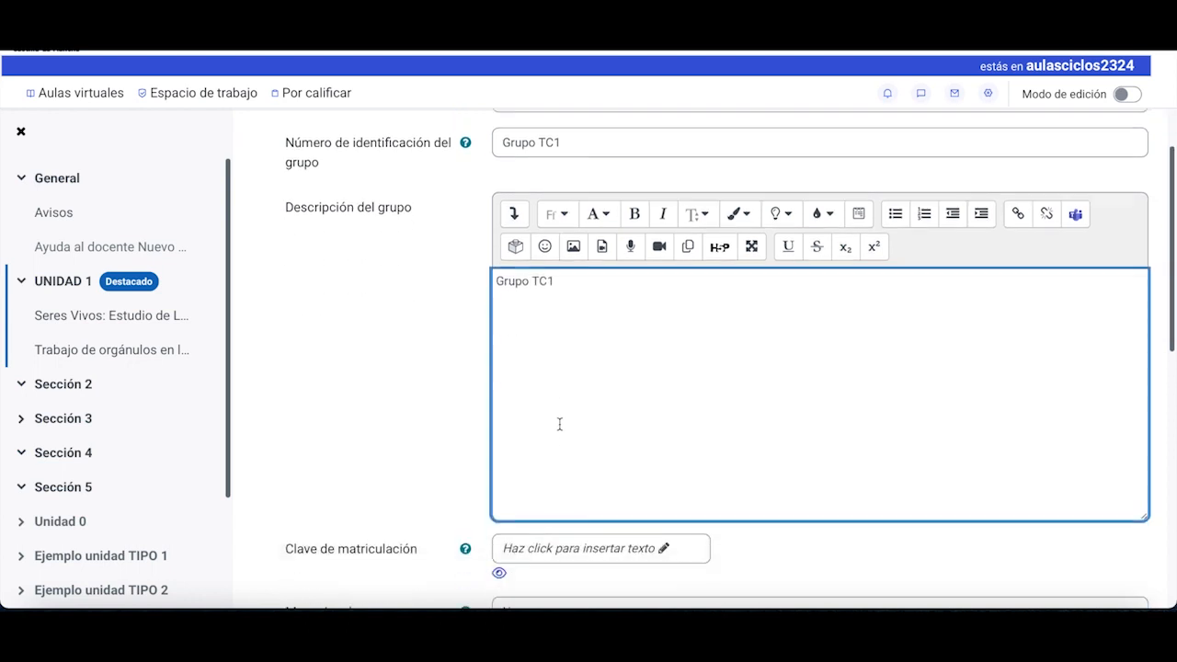
# Look over the enrolment key, group messaging and image options and save the new group
pyautogui.scroll(-3, 559, 423)
pyautogui.scroll(1, 559, 425)
pyautogui.scroll(-1, 559, 429)
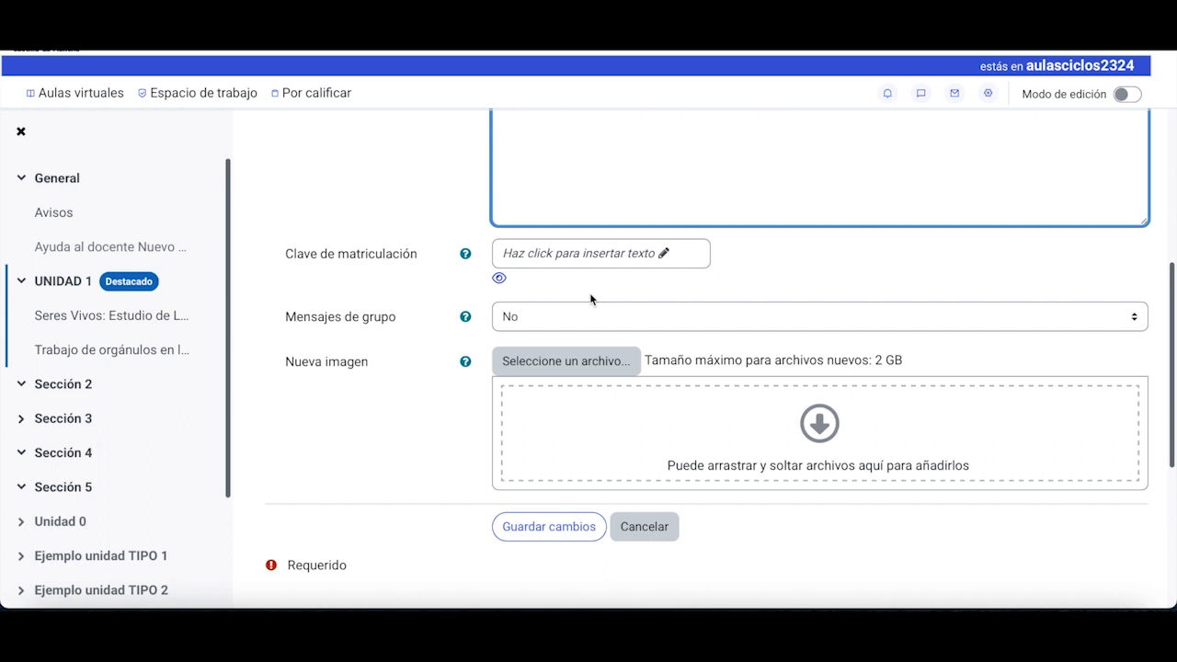
pyautogui.scroll(-2, 589, 292)
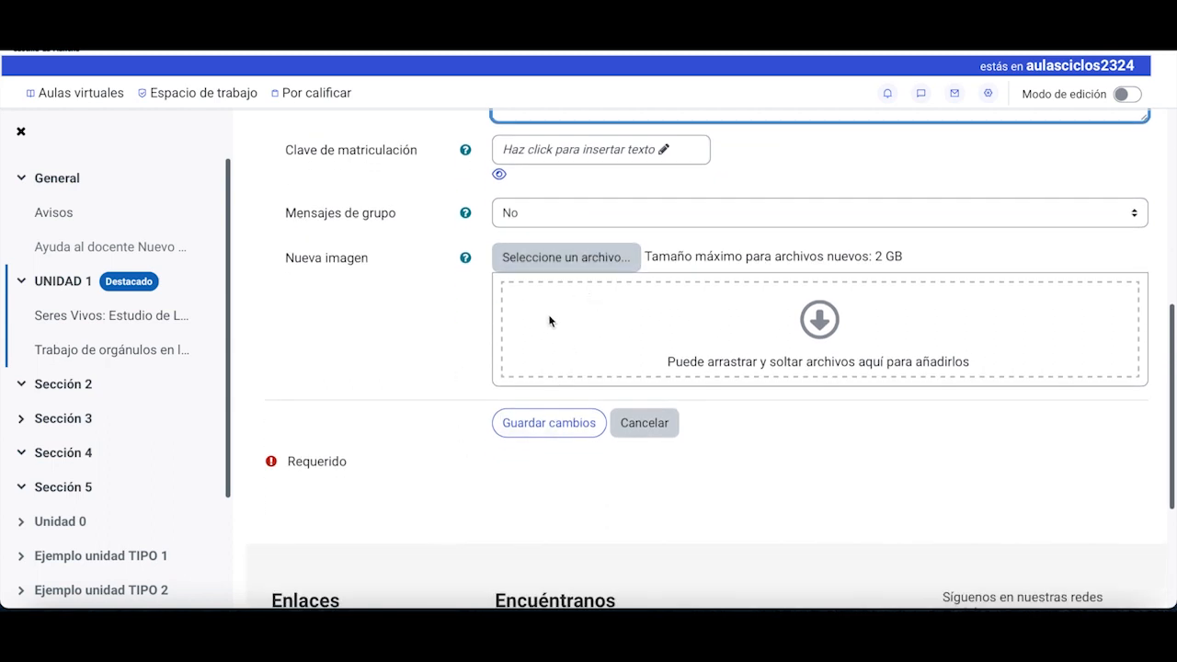
pyautogui.click(549, 429)
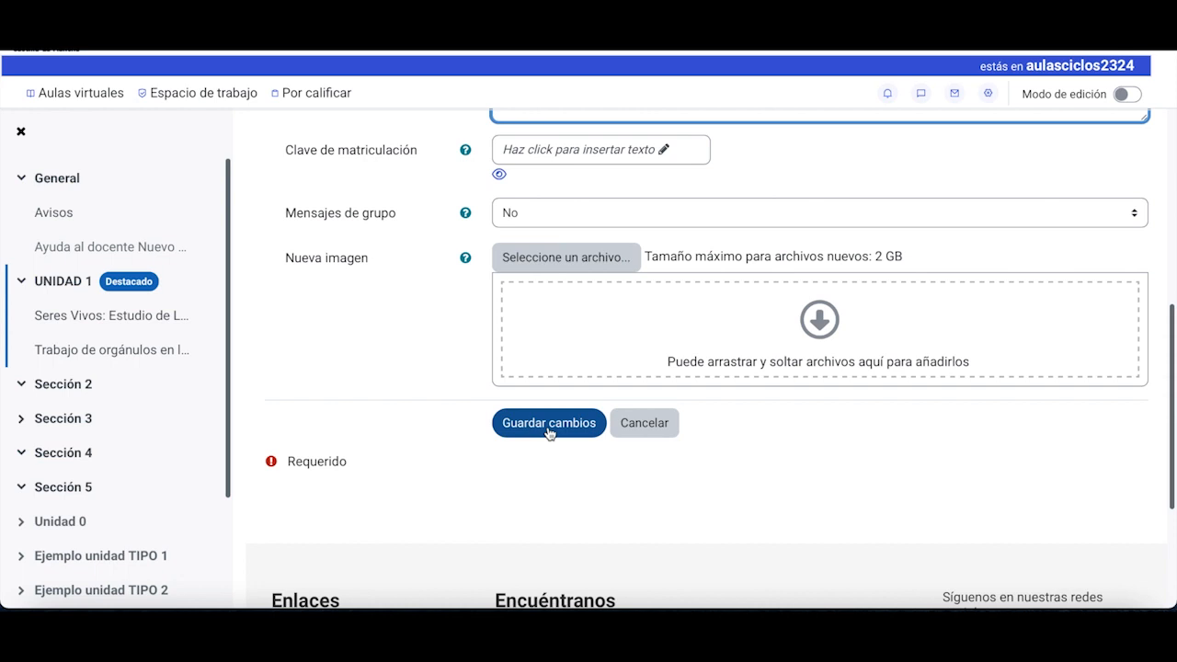
pyautogui.click(547, 423)
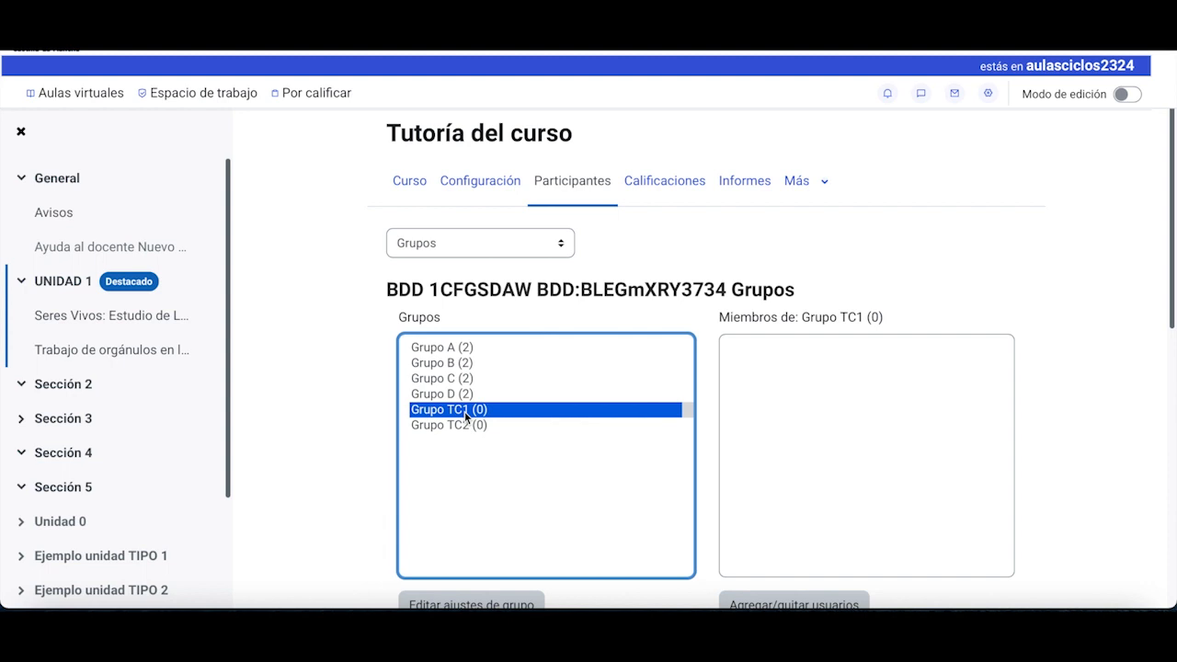
# Open the user assignment of Grupo TC1 and add test students 1 and 4 as members
pyautogui.scroll(-1, 717, 485)
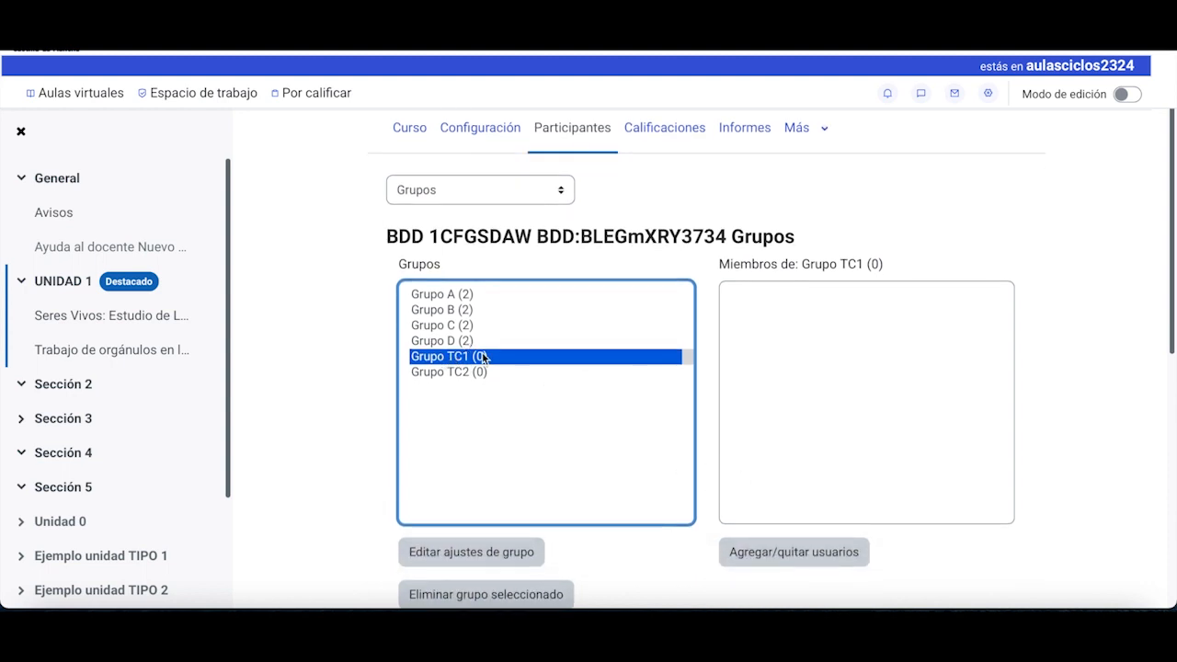
pyautogui.click(774, 554)
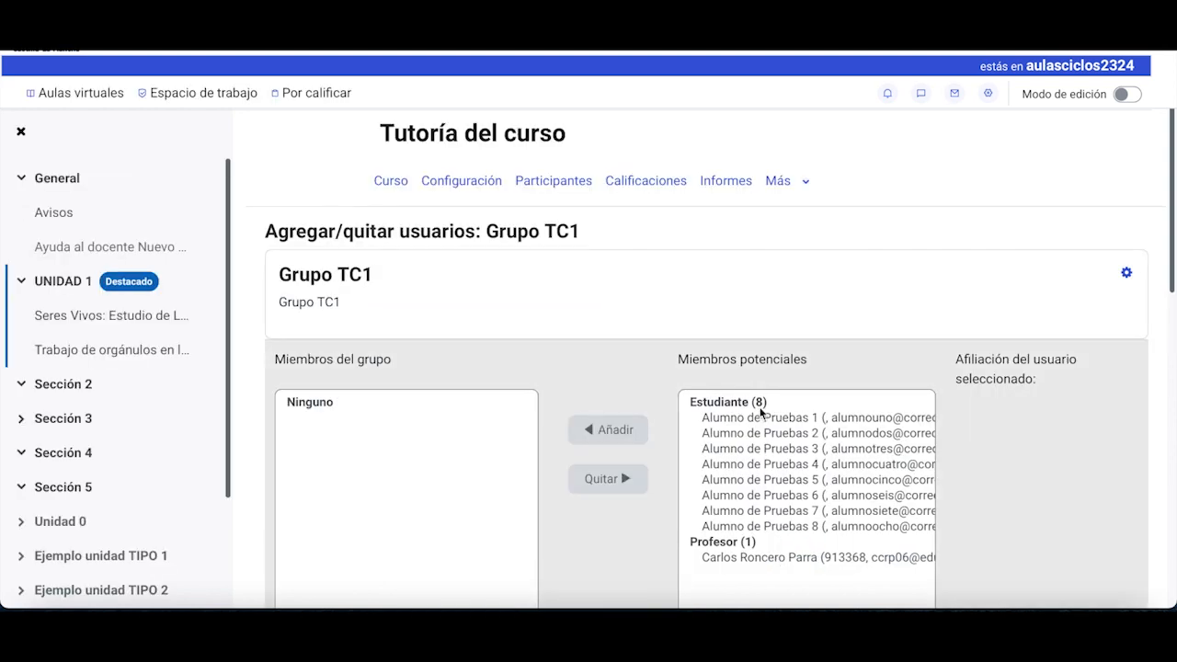
pyautogui.click(758, 414)
pyautogui.scroll(-2, 761, 418)
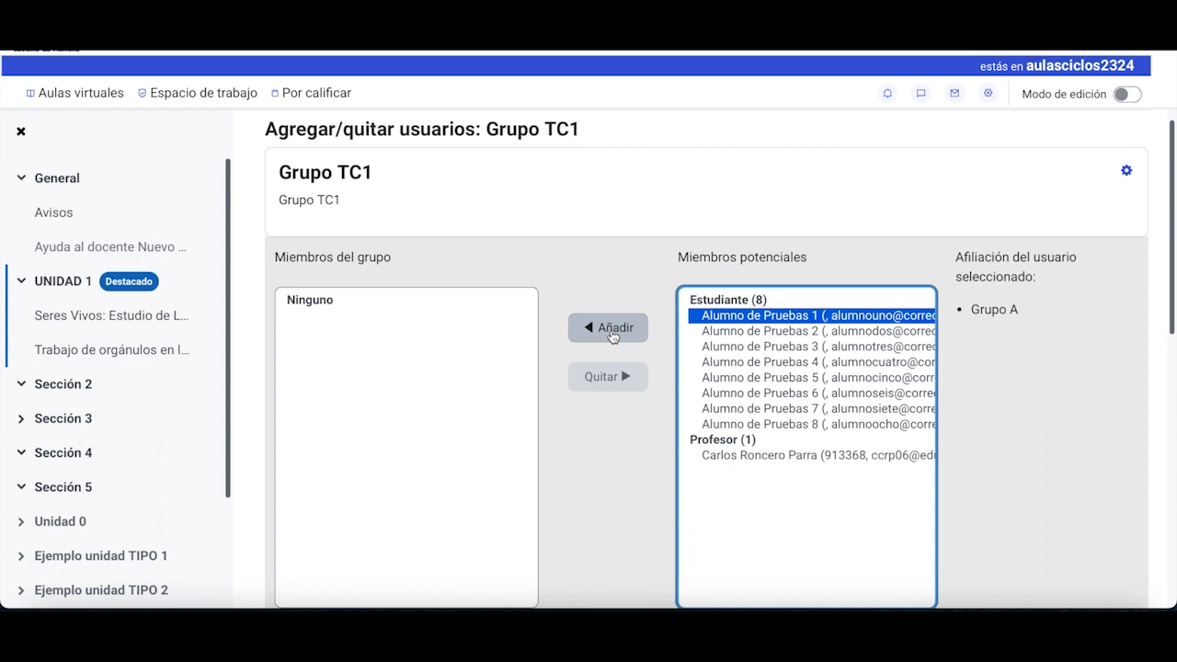
pyautogui.click(612, 333)
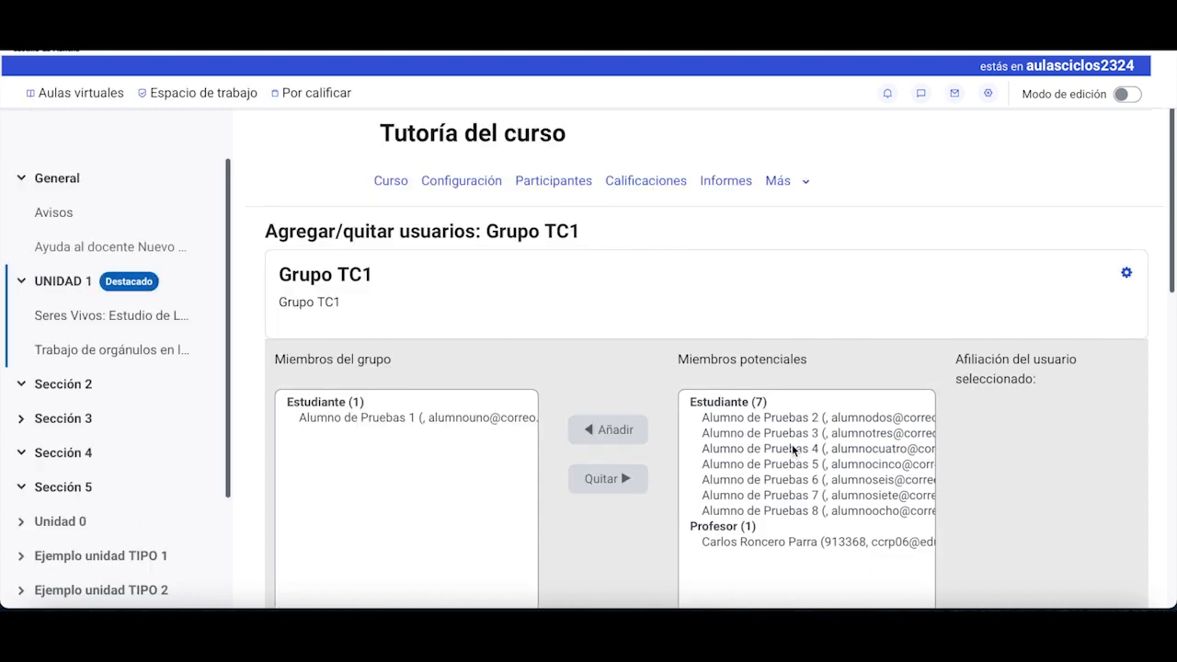
pyautogui.click(791, 444)
pyautogui.scroll(-2, 791, 447)
pyautogui.click(614, 327)
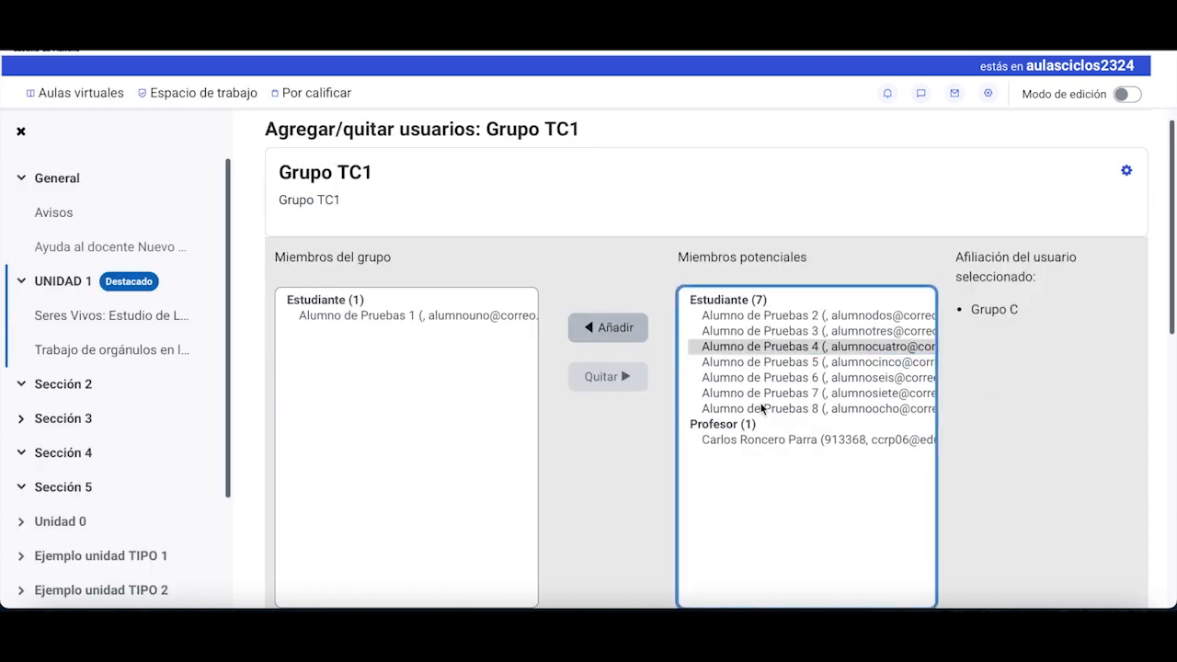
# Add test students 6 and 8 to Grupo TC1 and return to the groups list
pyautogui.click(796, 464)
pyautogui.scroll(-2, 794, 466)
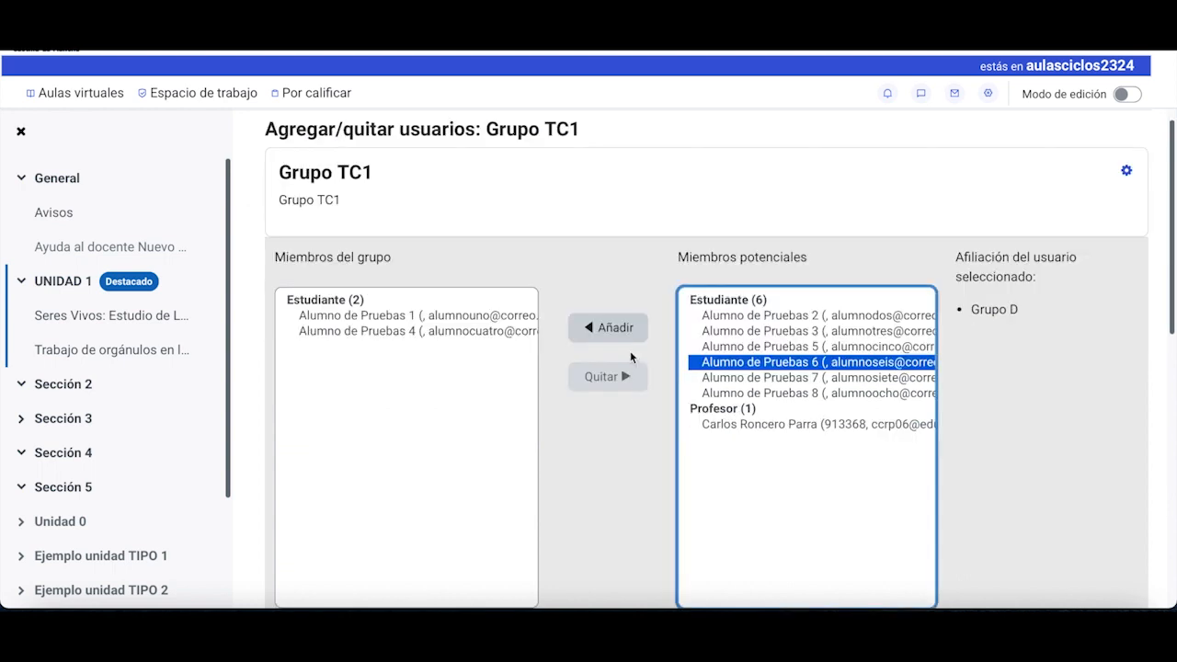
pyautogui.click(616, 328)
pyautogui.click(806, 484)
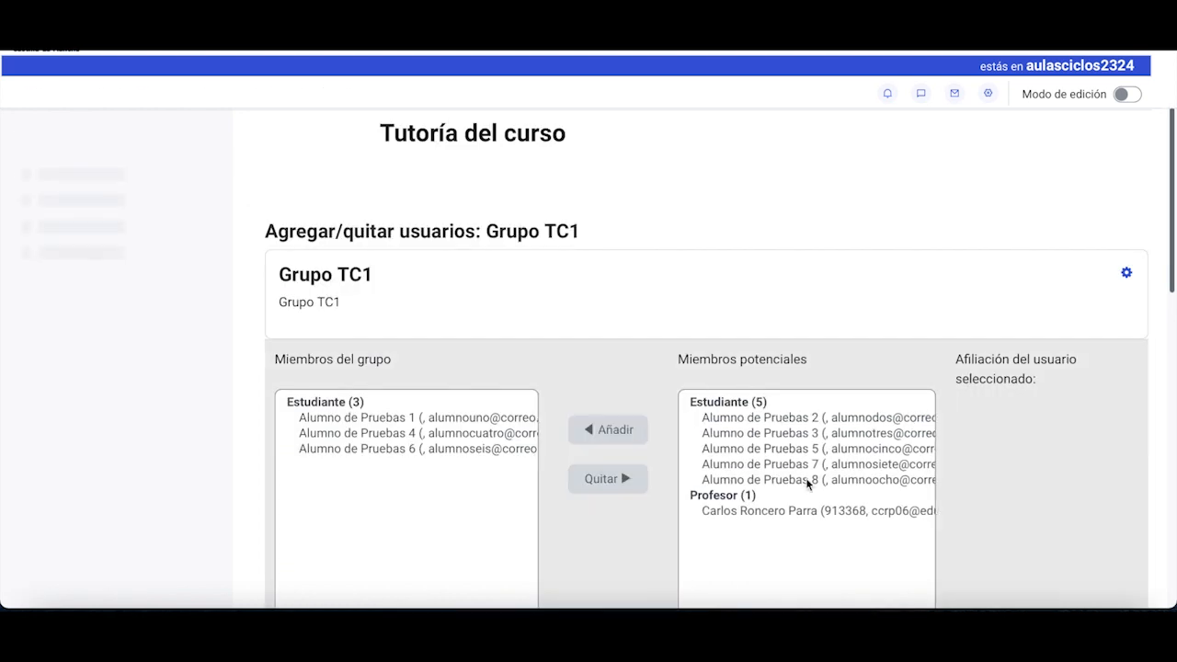
pyautogui.scroll(-2, 807, 486)
pyautogui.click(618, 329)
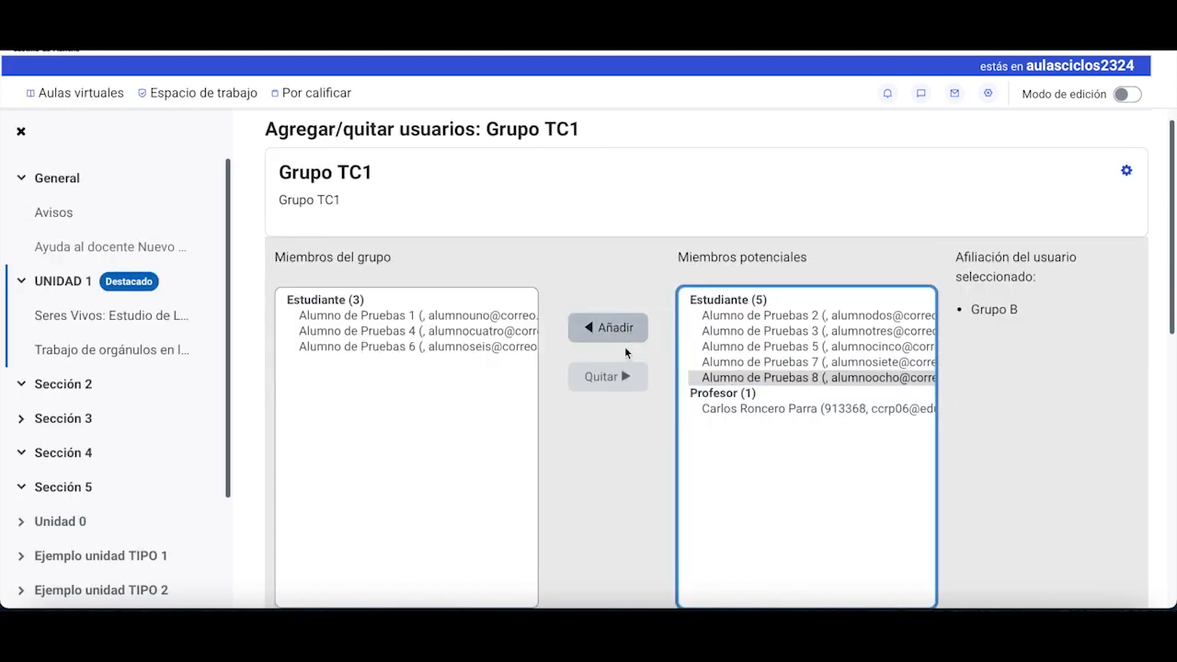
pyautogui.scroll(-8, 635, 439)
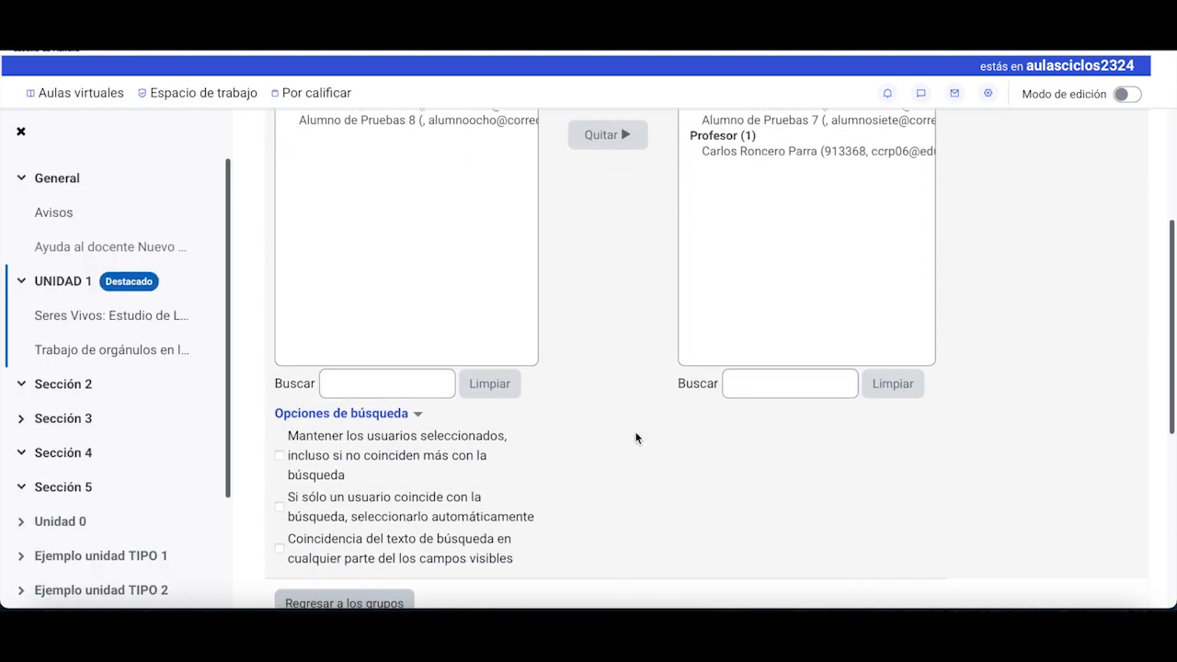
pyautogui.scroll(2, 618, 369)
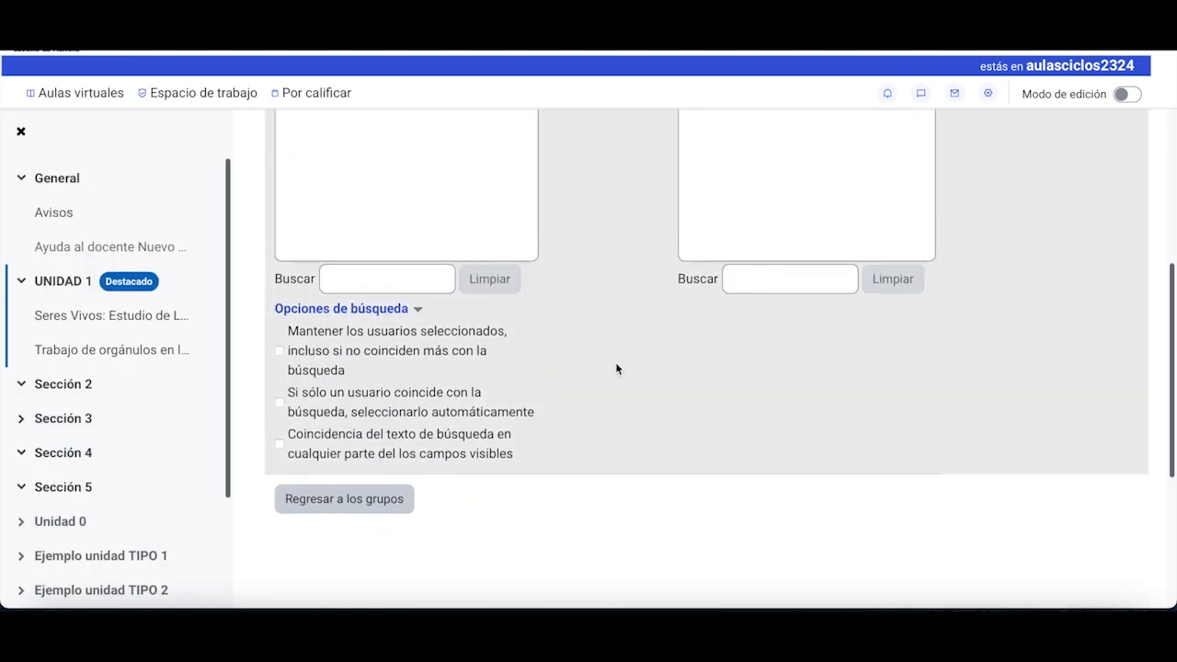
pyautogui.scroll(-1, 617, 370)
pyautogui.click(370, 466)
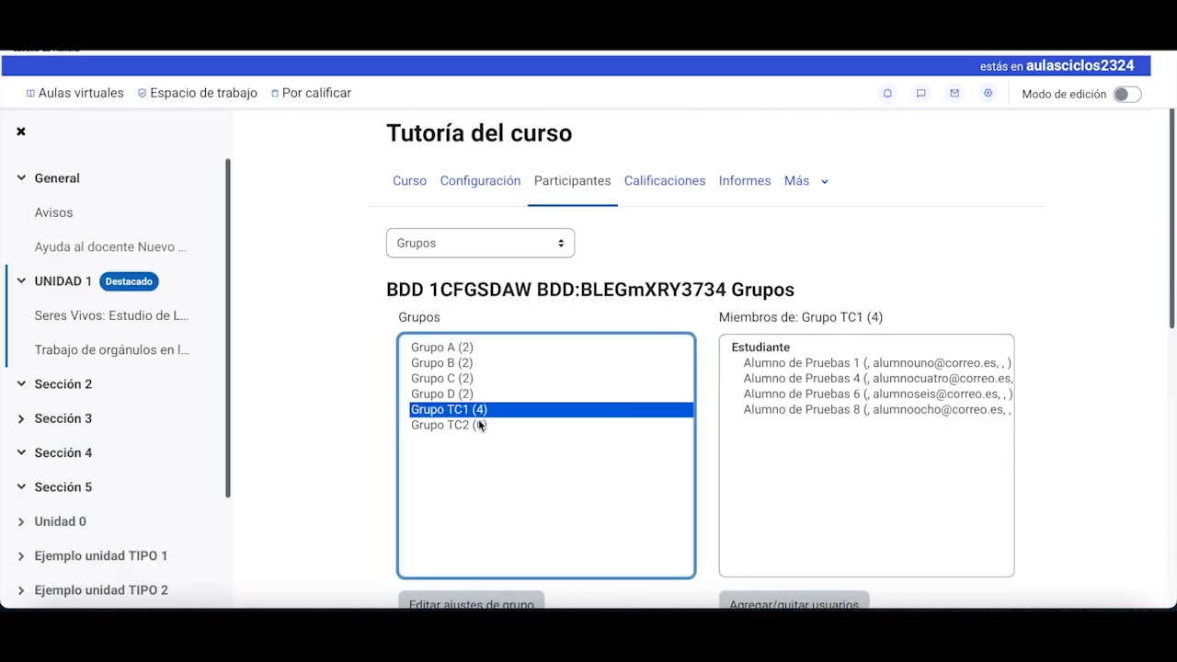
# Open the user assignment page of Grupo TC2
pyautogui.click(479, 428)
pyautogui.scroll(-3, 689, 433)
pyautogui.click(759, 450)
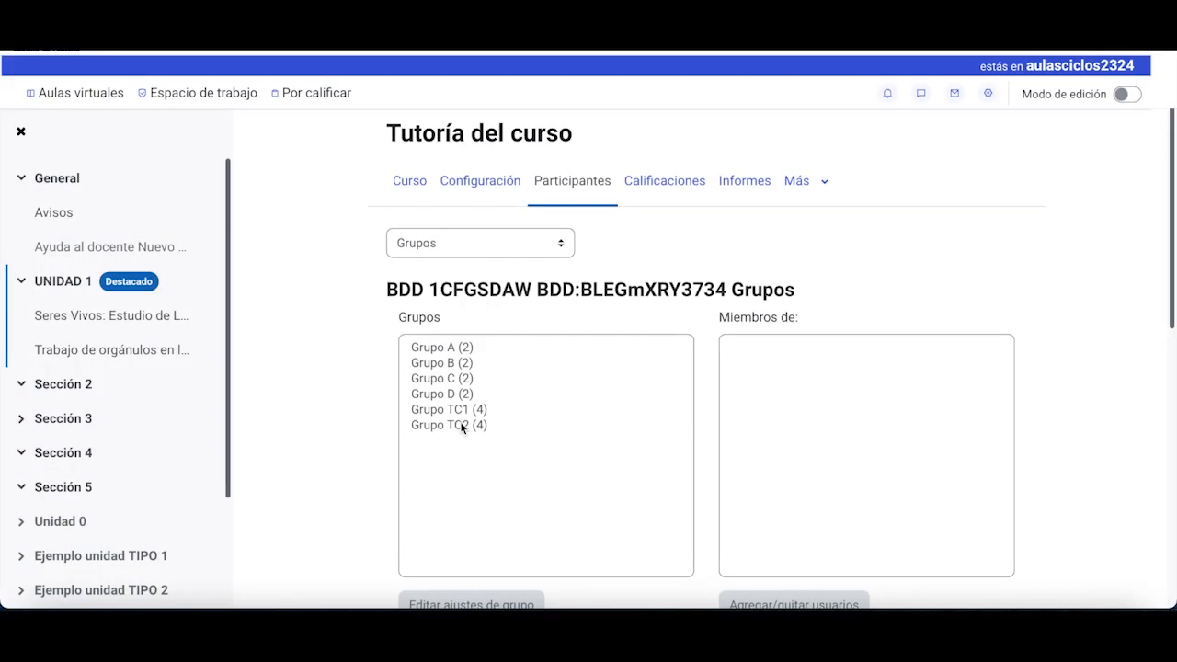
# Compare the members of Grupo TC1 and Grupo TC2 in the groups list
pyautogui.click(463, 427)
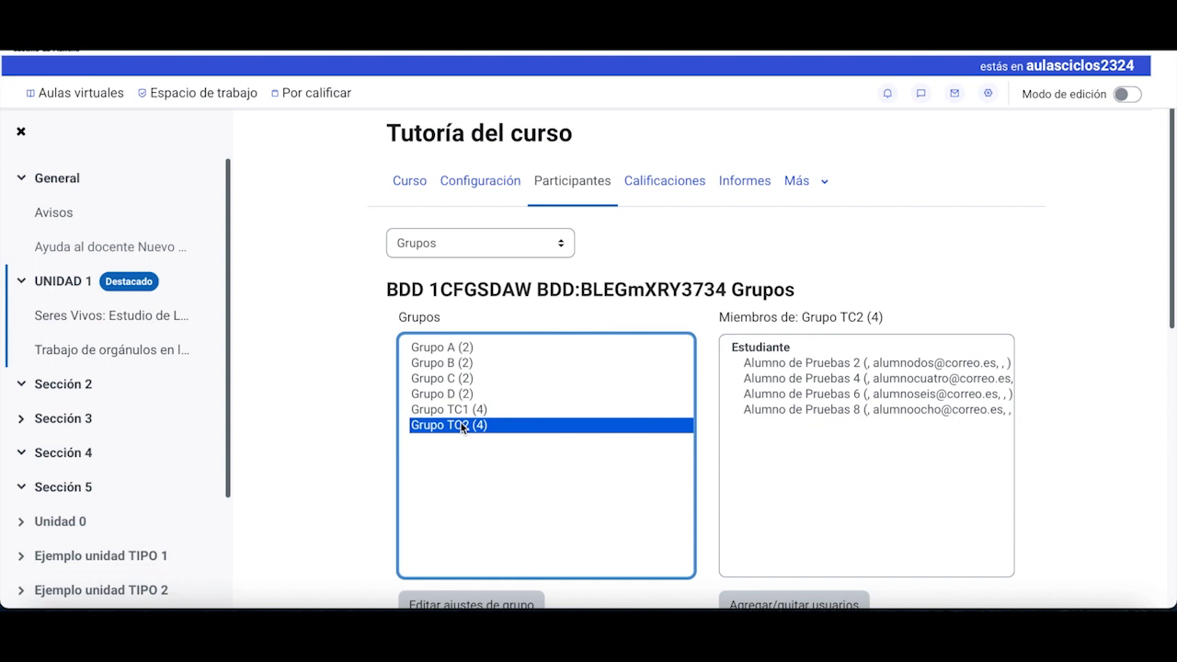
pyautogui.click(460, 410)
pyautogui.click(459, 422)
pyautogui.click(458, 417)
pyautogui.click(460, 423)
# Start creating a grouping in the course and name it "Trabajo Colaborativo UD2"
pyautogui.click(561, 243)
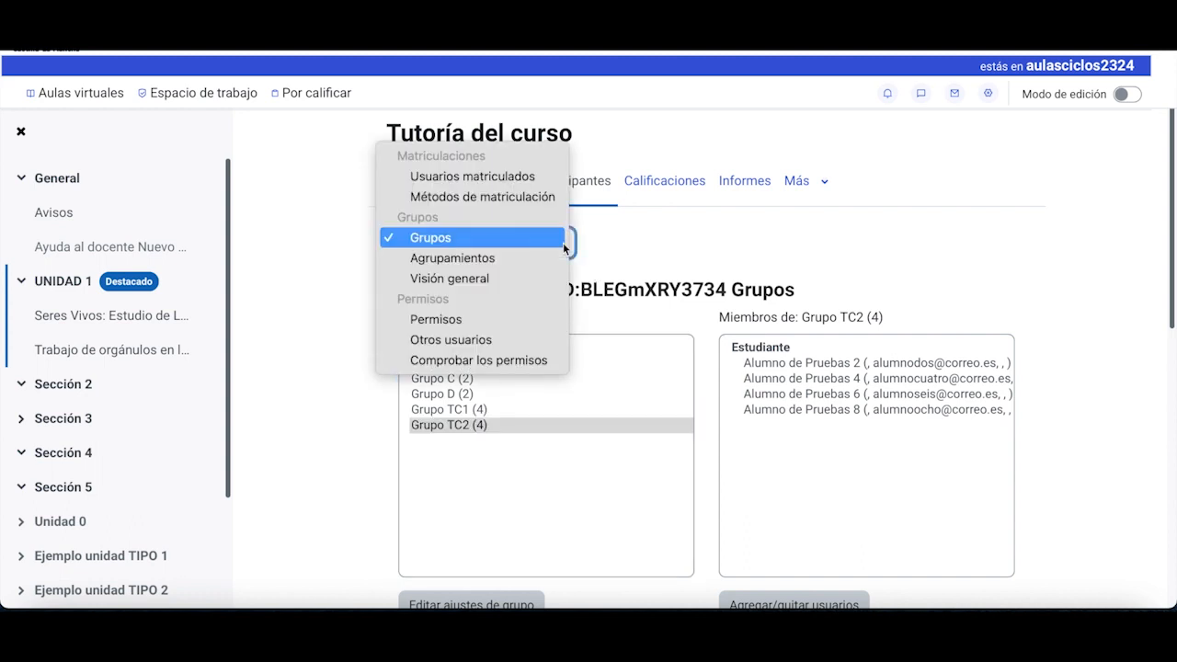
pyautogui.click(494, 262)
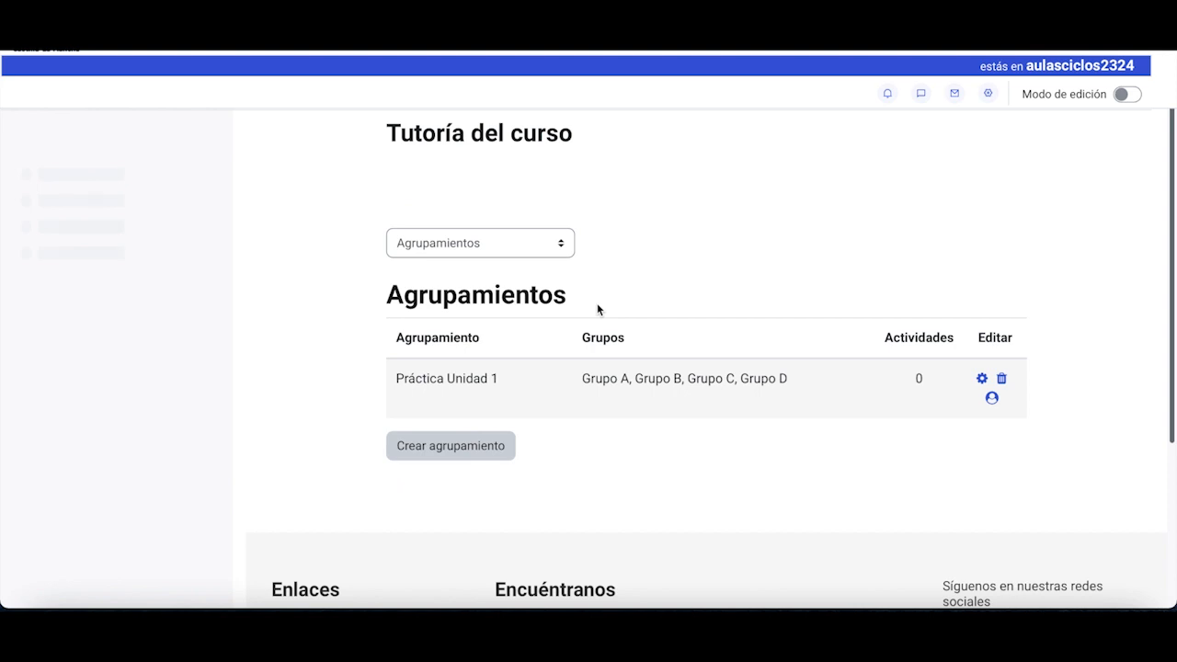
pyautogui.scroll(-1, 598, 307)
pyautogui.click(455, 376)
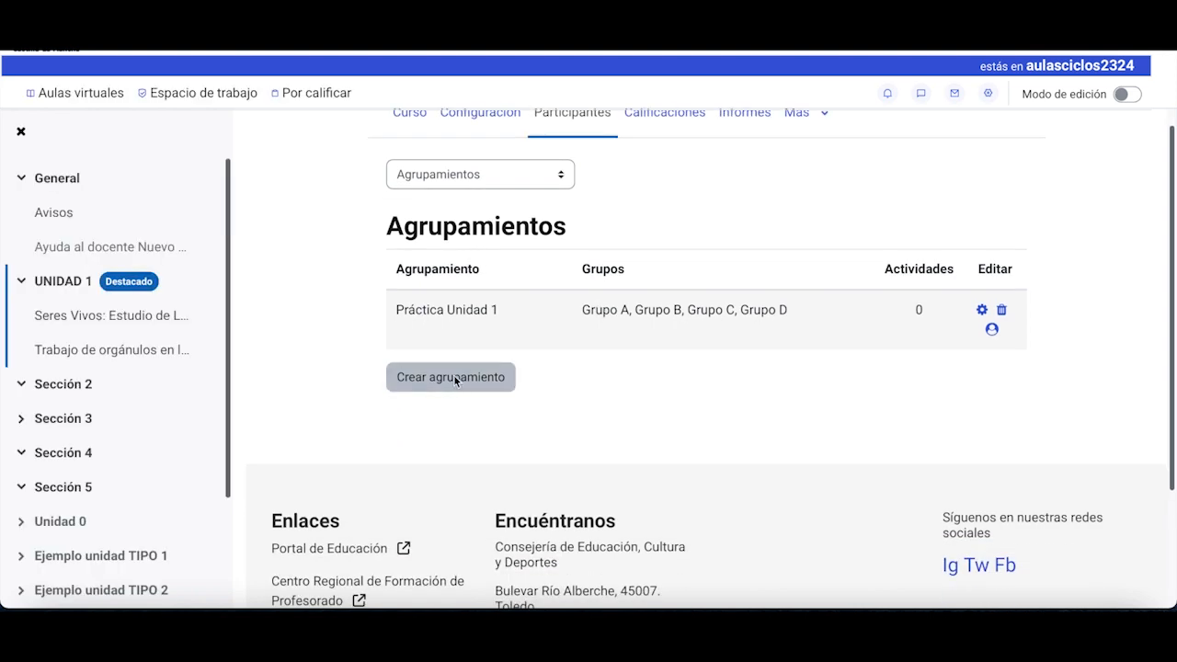
pyautogui.click(583, 312)
pyautogui.write('Tr')
pyautogui.press('BackSpace')
pyautogui.press('BackSpace')
pyautogui.write('Trabajo Colaborativo UD2')
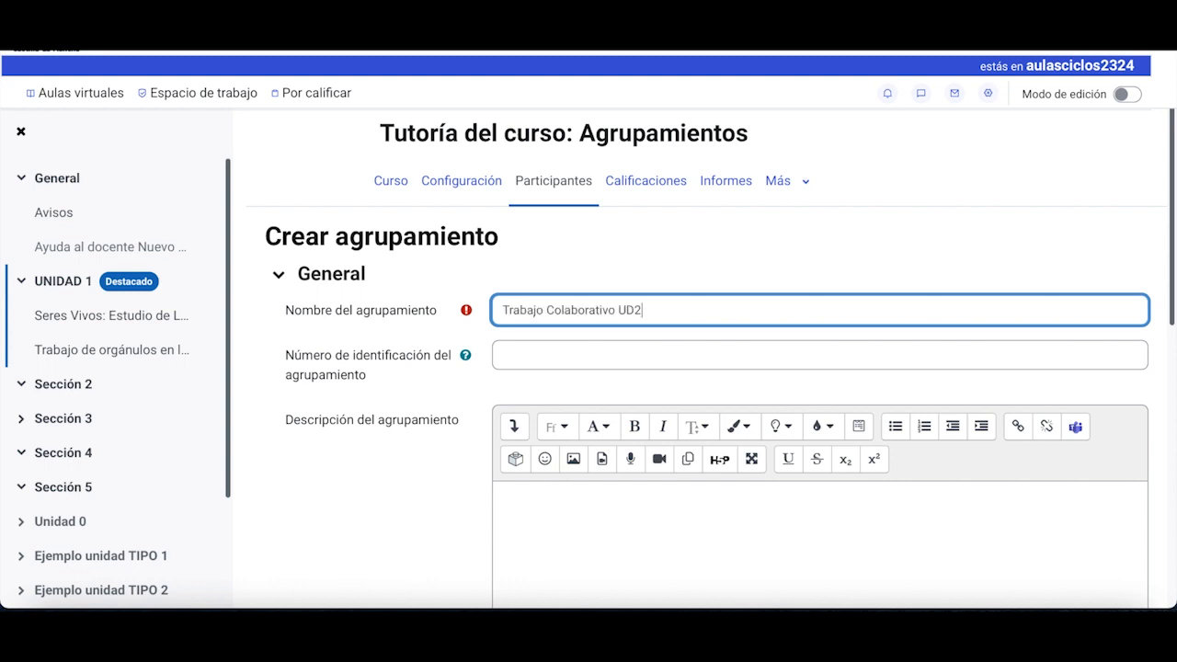
# Enter "Trabajo Colaborativo UD2" as the grouping's identification number and description, and save the grouping
pyautogui.click(598, 354)
pyautogui.write('Trabajo Colaborativo UD2')
pyautogui.click(578, 507)
pyautogui.write('Trabajo Colaborativo UD2')
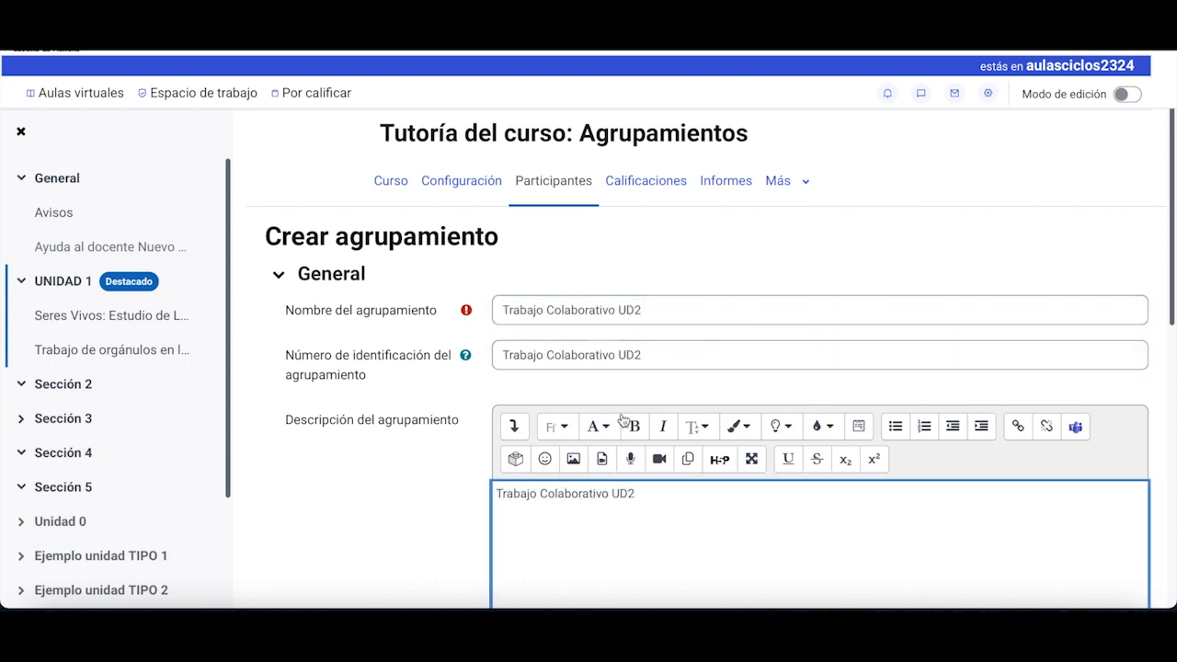
pyautogui.scroll(-5, 623, 358)
pyautogui.click(554, 386)
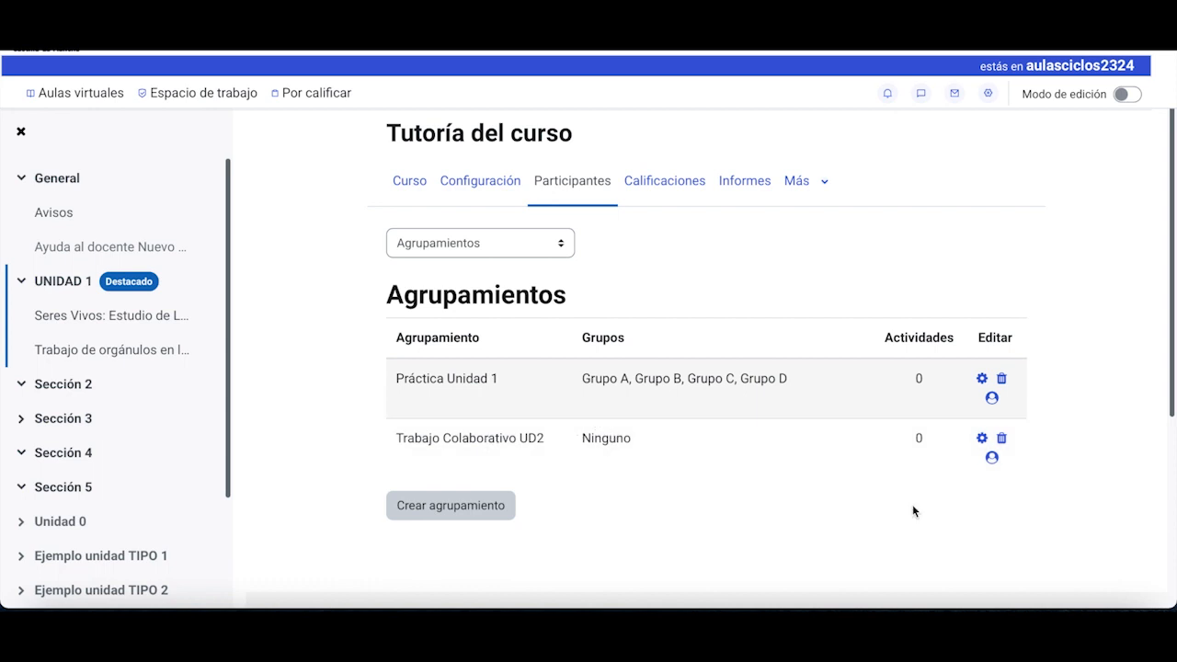
# Add Grupo TC1 and Grupo TC2 to the grouping "Trabajo Colaborativo UD2" and leave its group assignment page
pyautogui.click(992, 458)
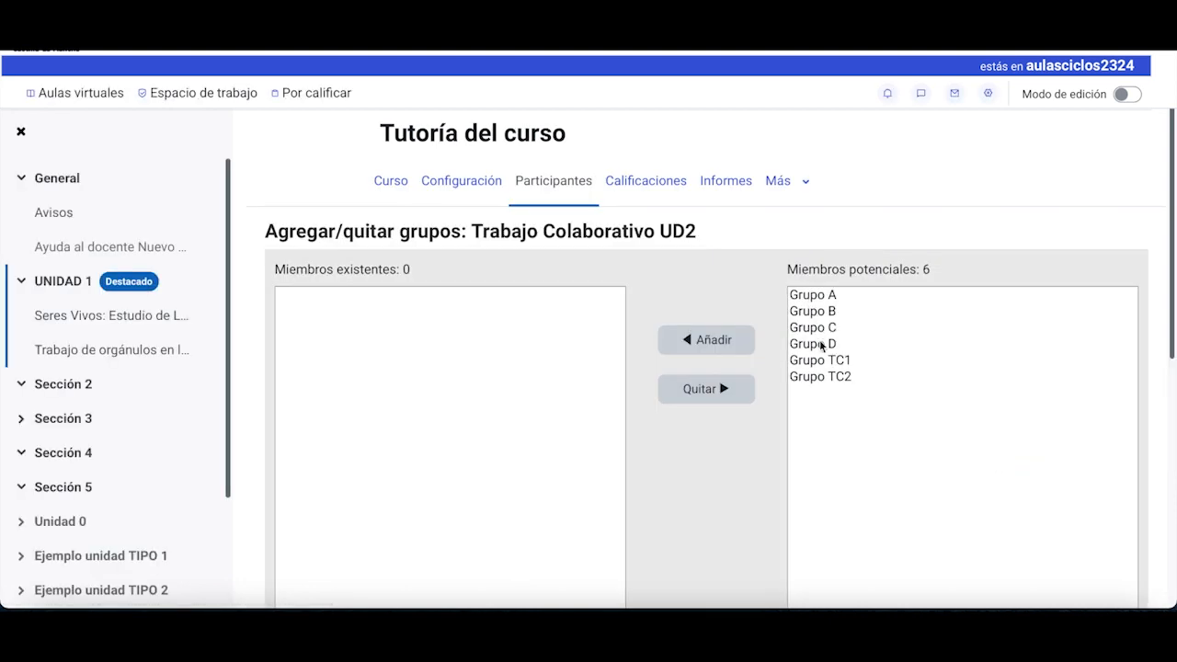
pyautogui.click(822, 361)
pyautogui.keyDown('shift'); pyautogui.click(820, 372); pyautogui.keyUp('shift')
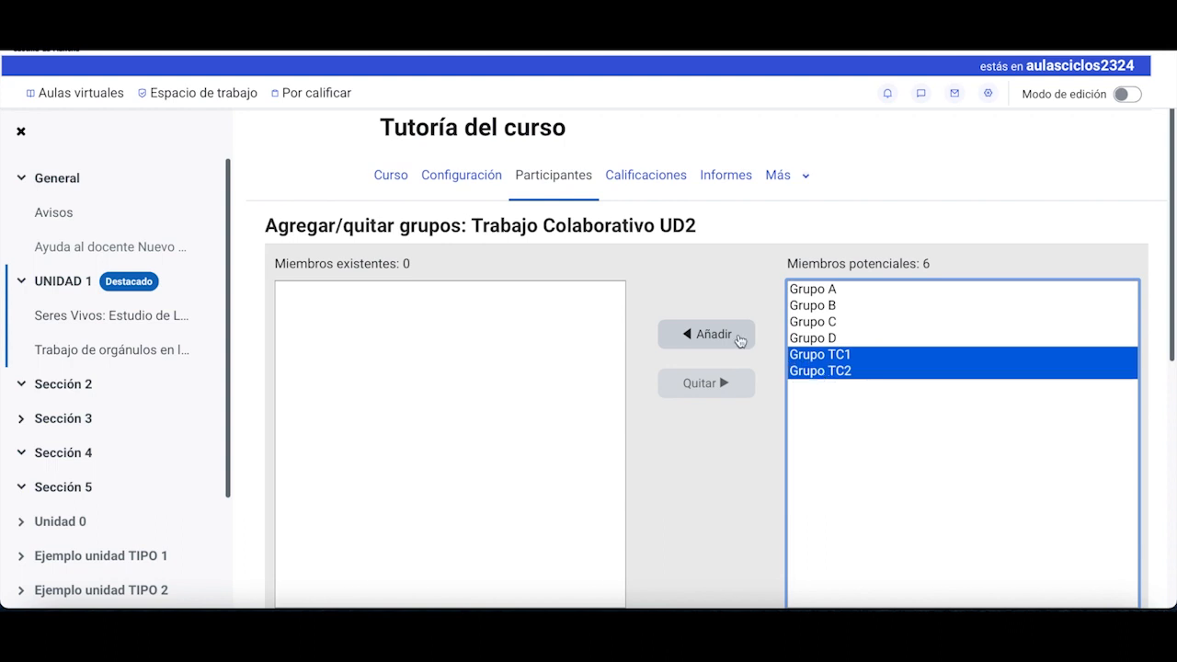
pyautogui.click(705, 334)
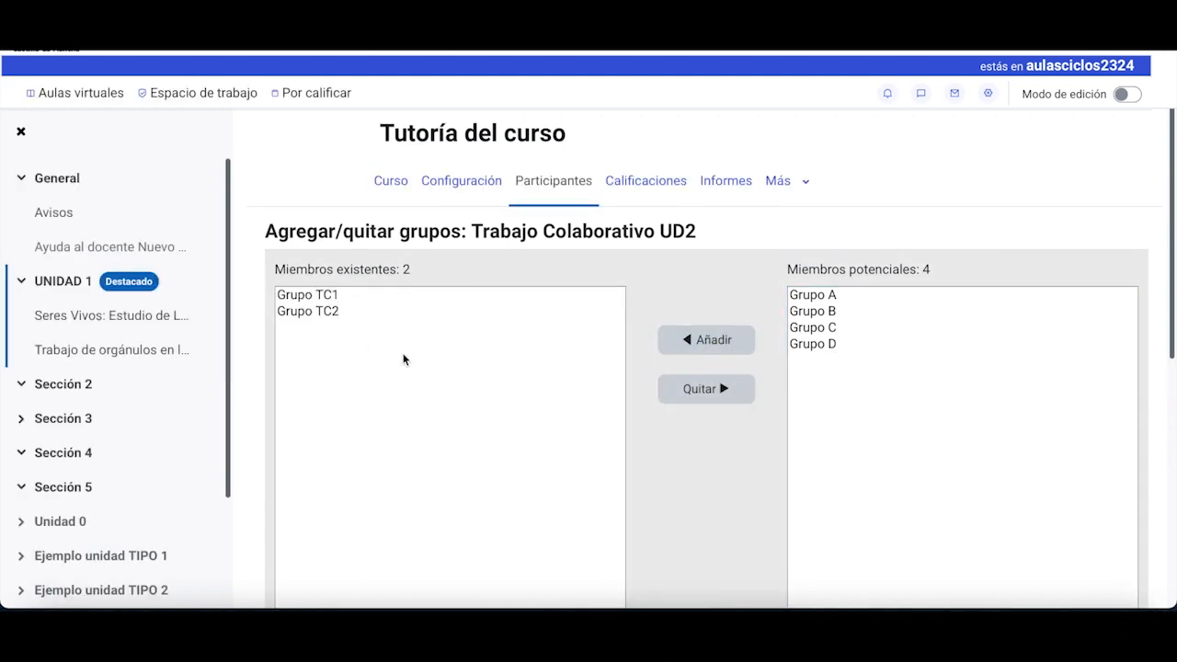
pyautogui.scroll(-3, 440, 365)
pyautogui.click(383, 365)
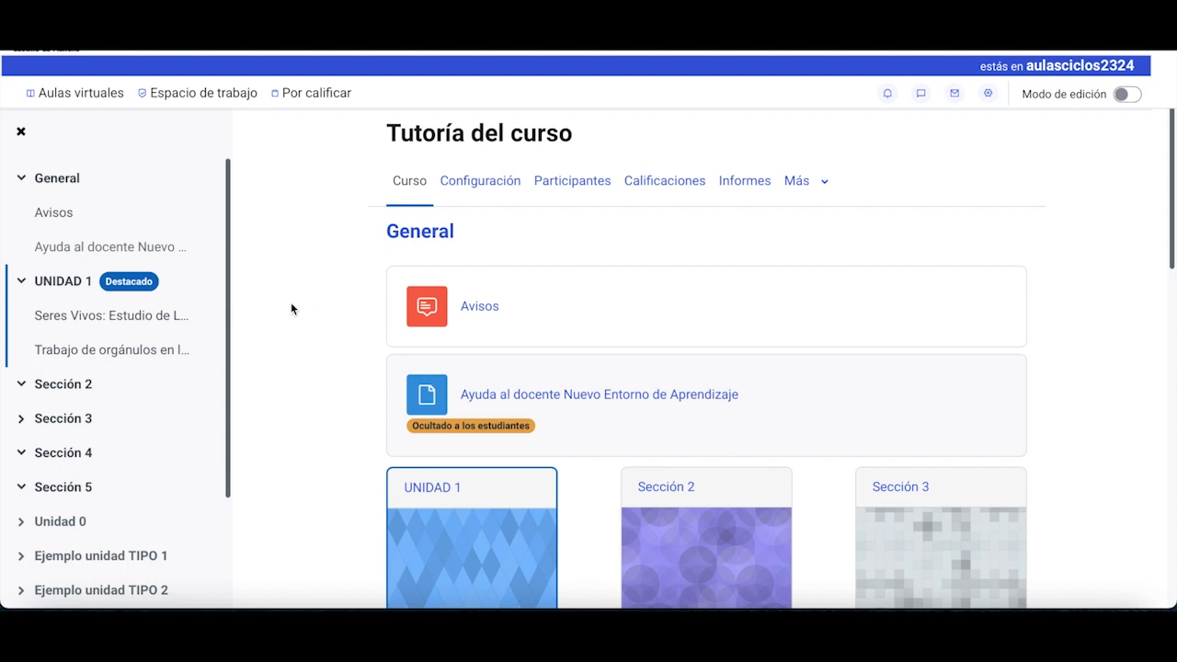
# Open the course configuration and expand its group settings
pyautogui.click(491, 183)
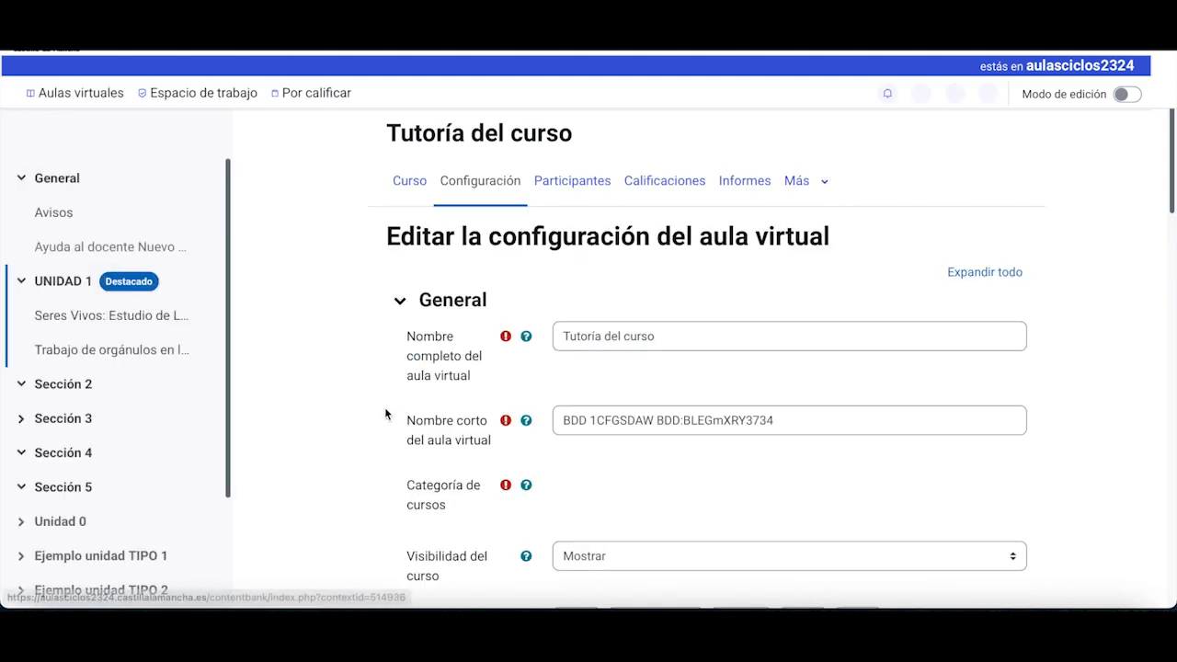
pyautogui.scroll(-5, 386, 415)
pyautogui.scroll(-10, 384, 406)
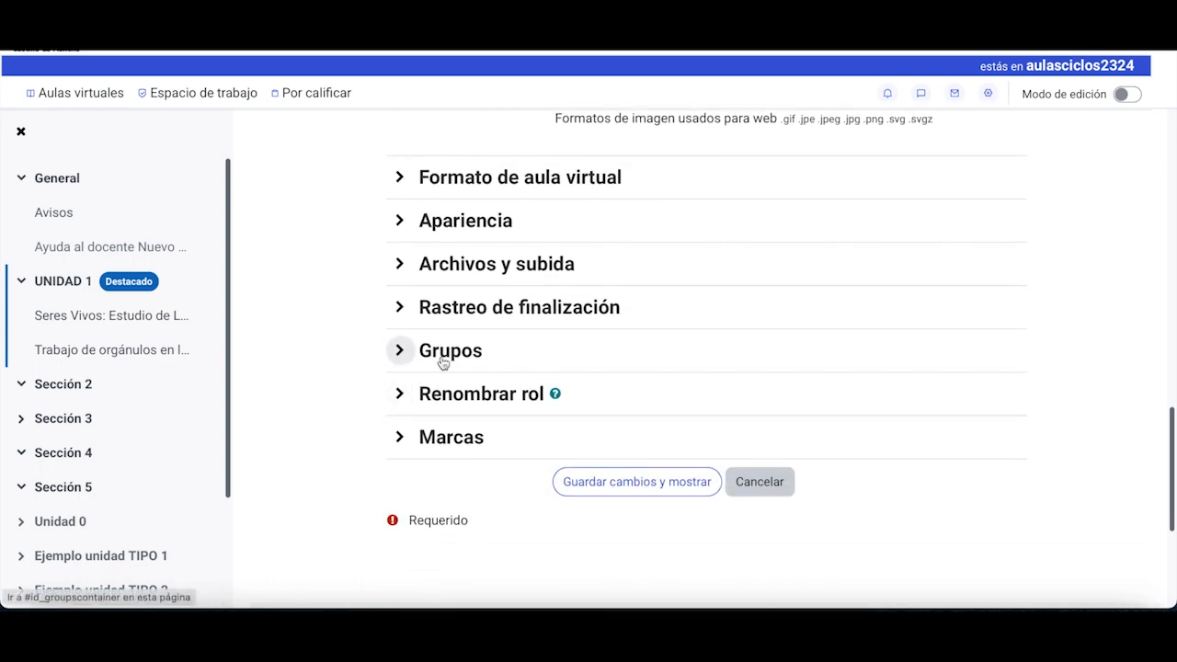
pyautogui.click(399, 357)
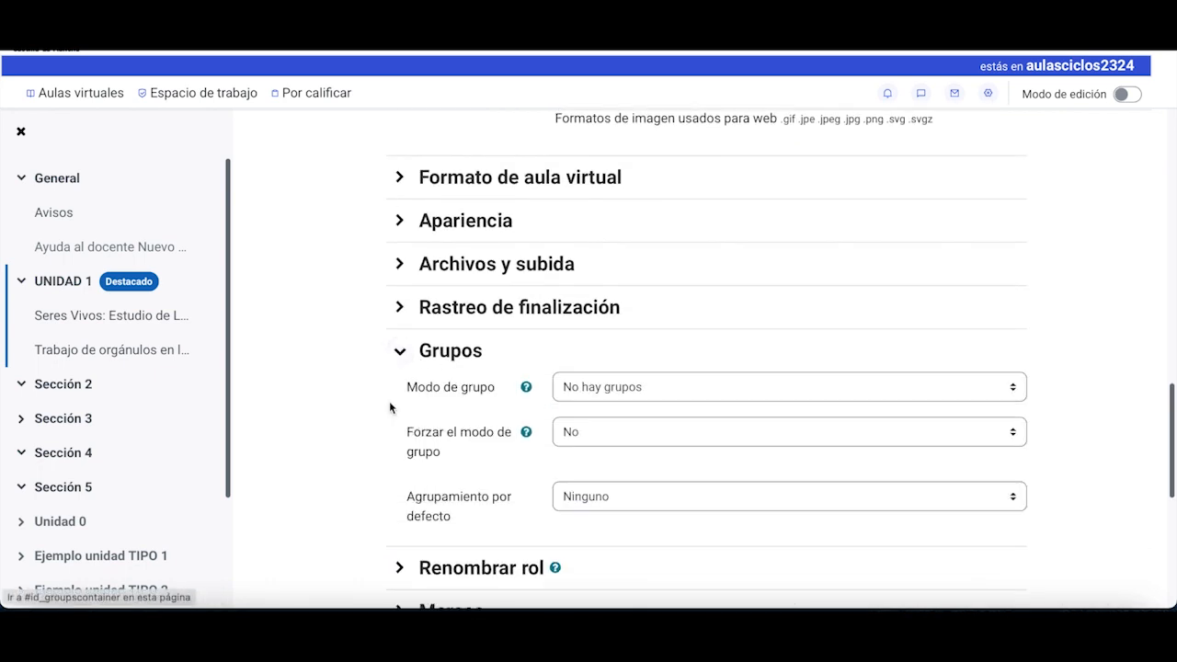
# Set the course's group mode to Grupos separados, after trying Grupos visibles
pyautogui.scroll(-1, 388, 401)
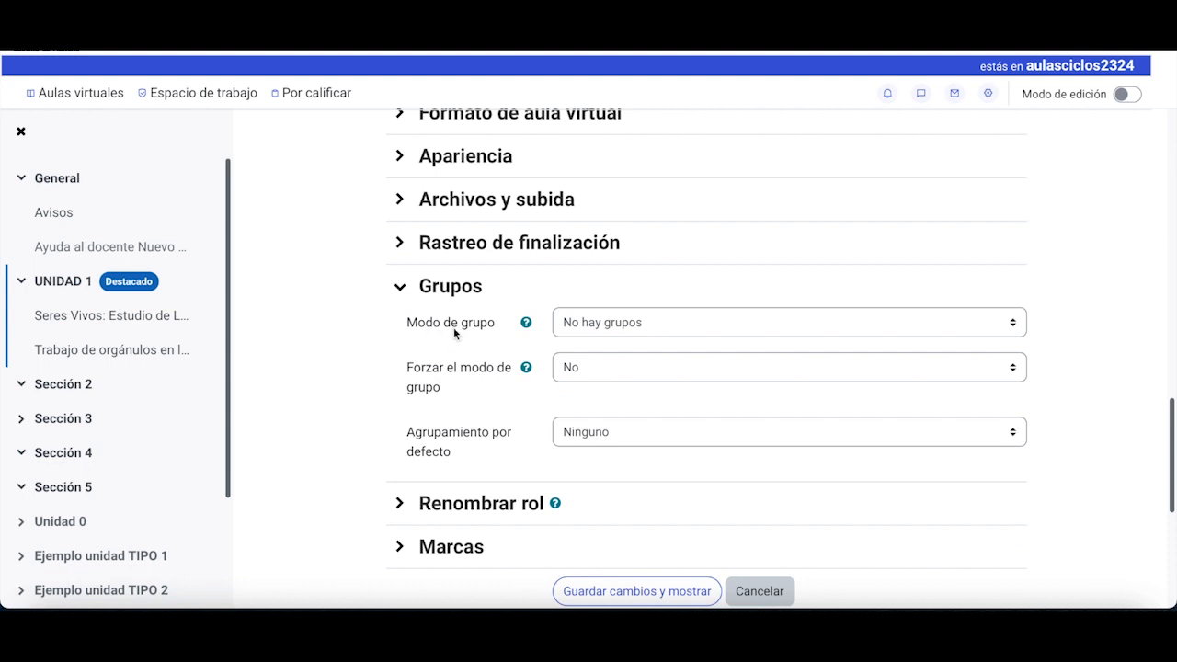
pyautogui.click(631, 323)
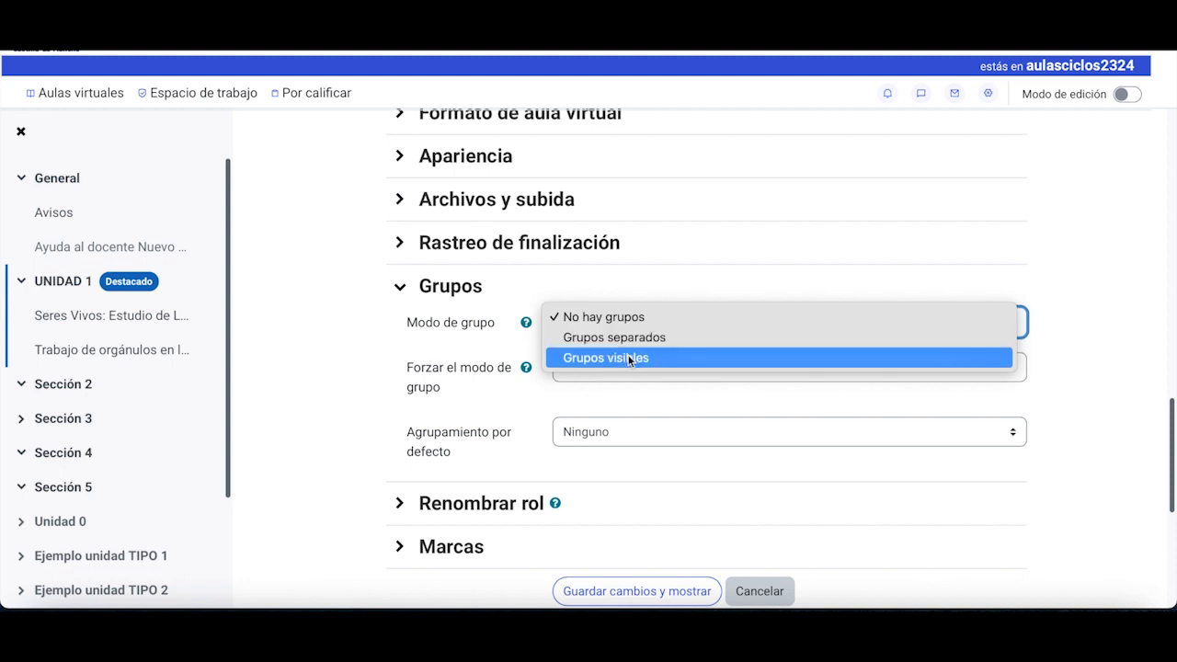
pyautogui.click(630, 360)
pyautogui.click(623, 331)
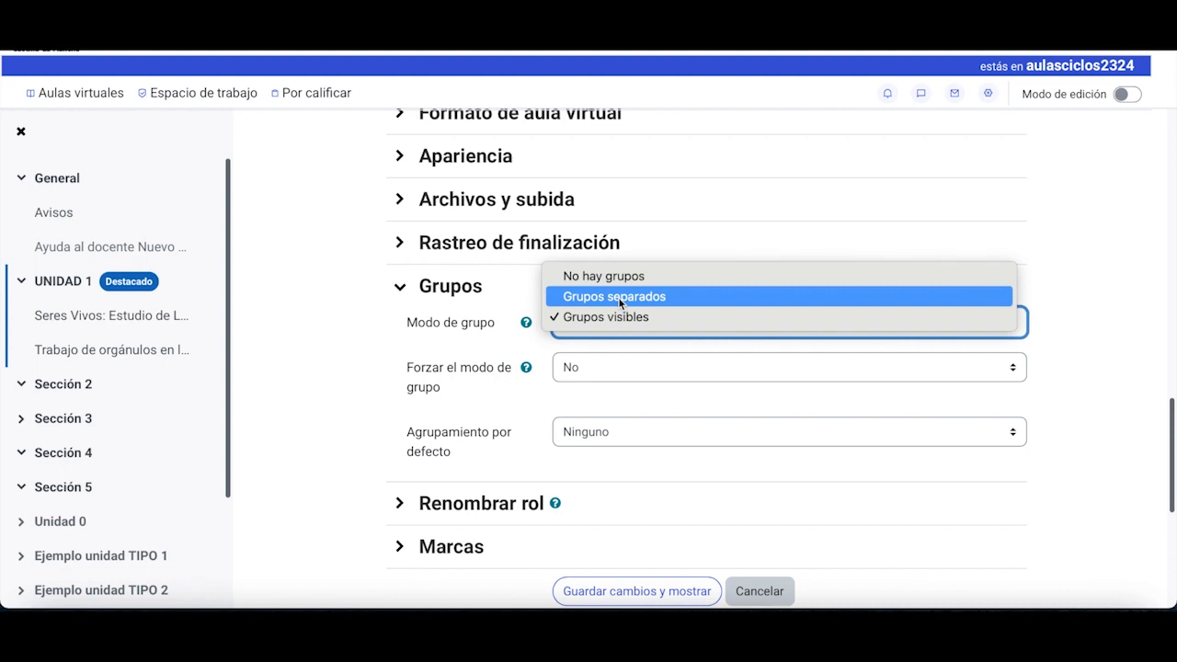
pyautogui.click(621, 304)
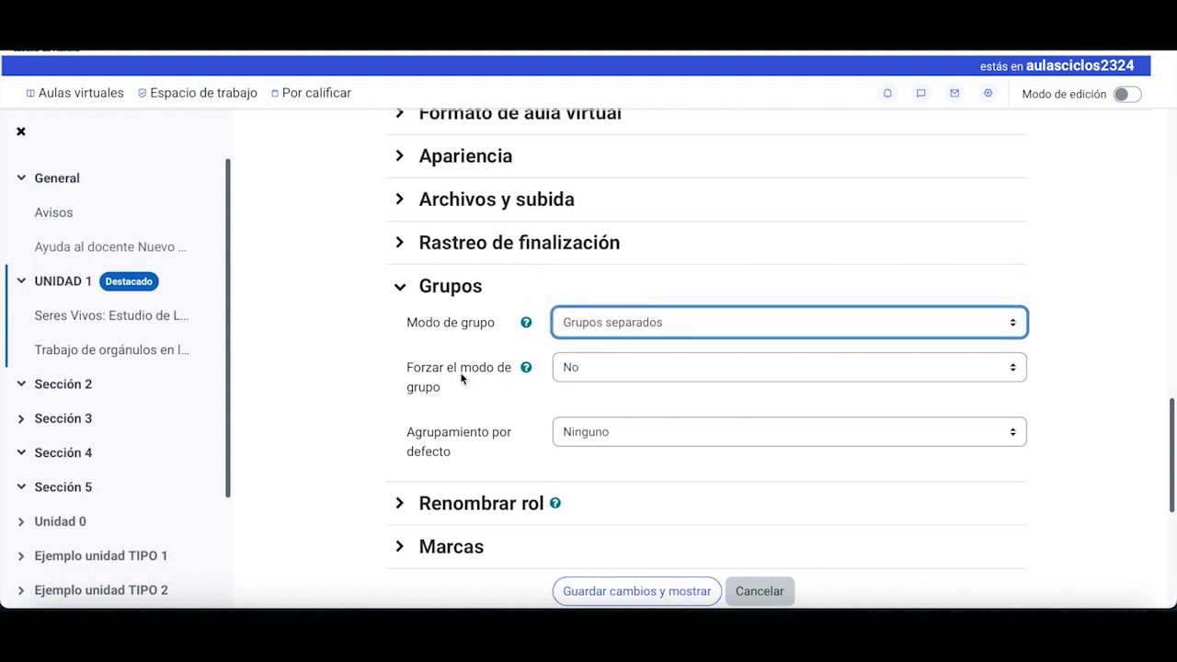
# Review the choices for forcing the group mode and for the default grouping, keeping No and Ninguno
pyautogui.click(635, 366)
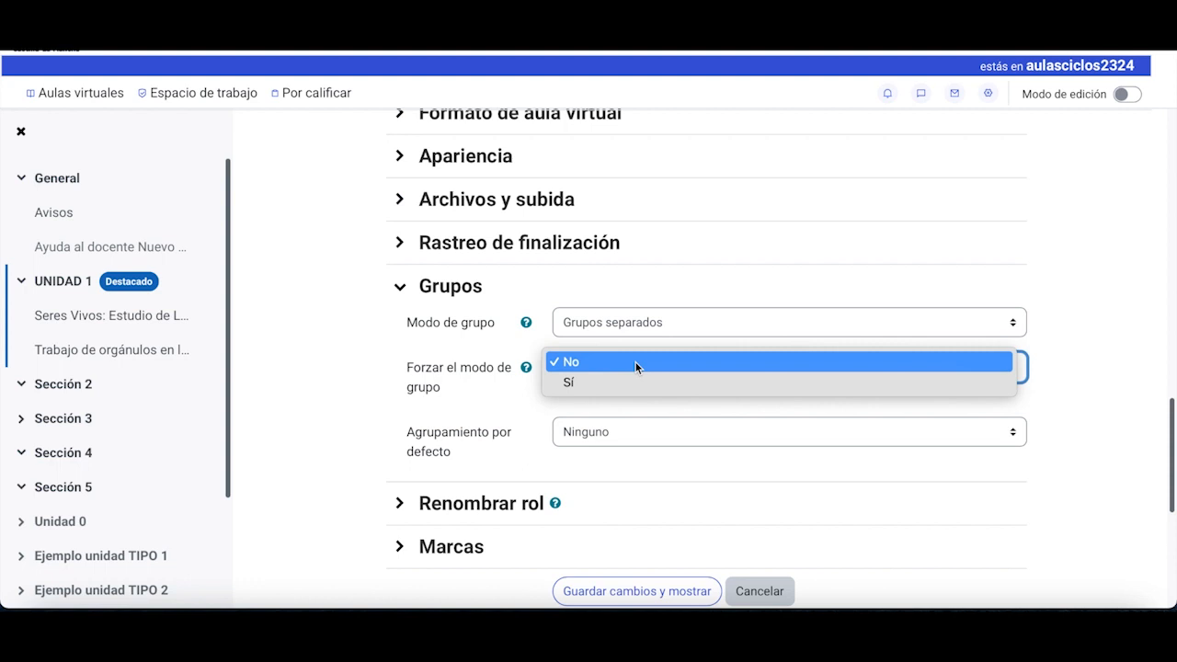
pyautogui.click(635, 361)
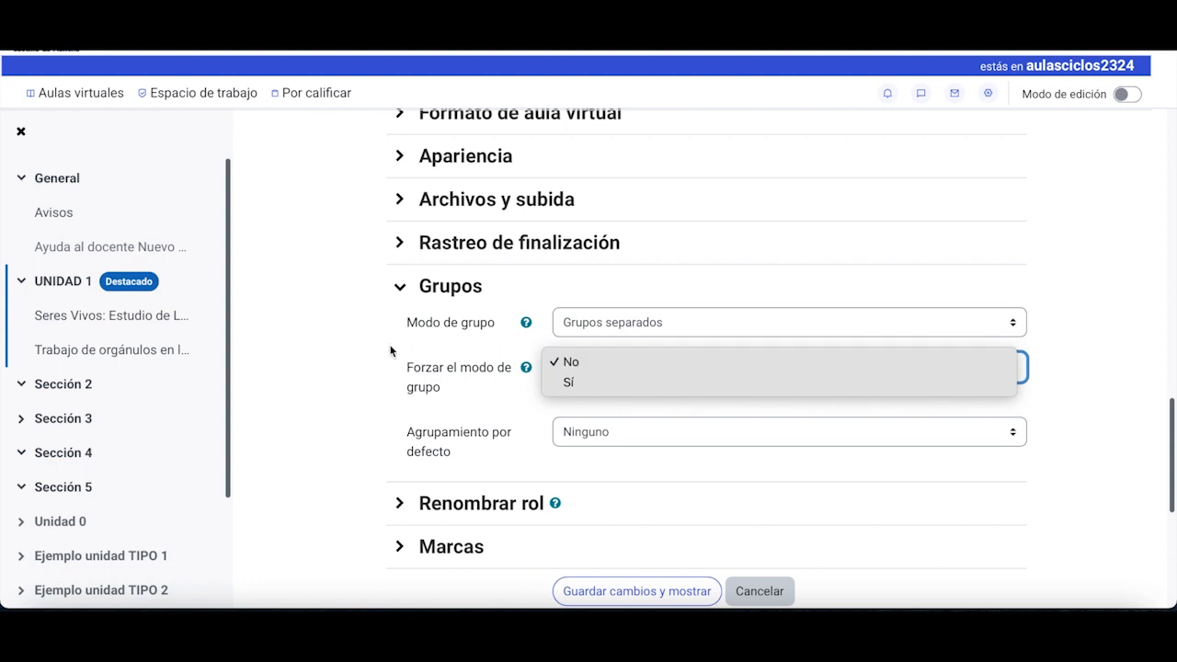
pyautogui.click(615, 441)
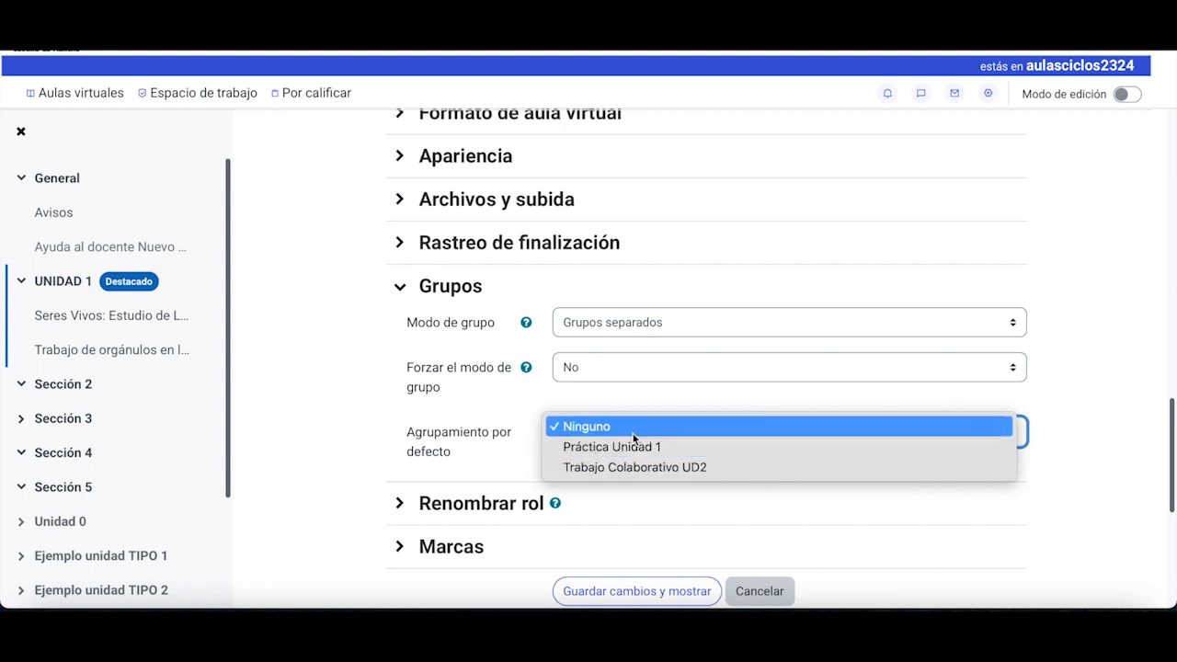
pyautogui.click(439, 408)
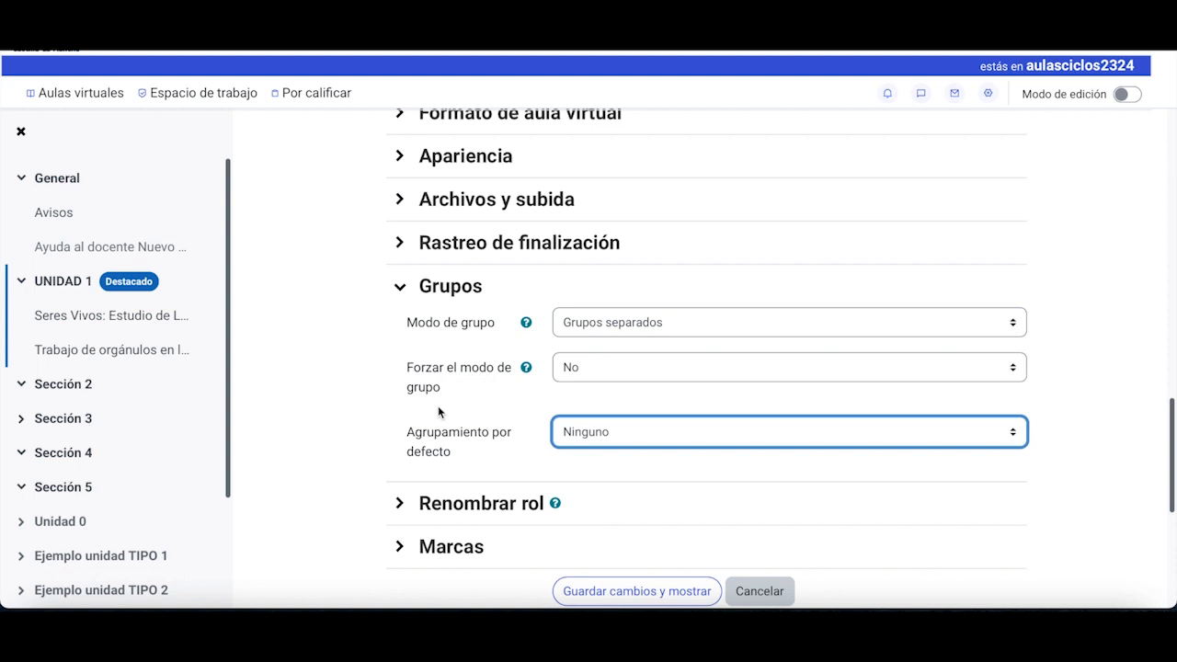
pyautogui.scroll(-1, 438, 412)
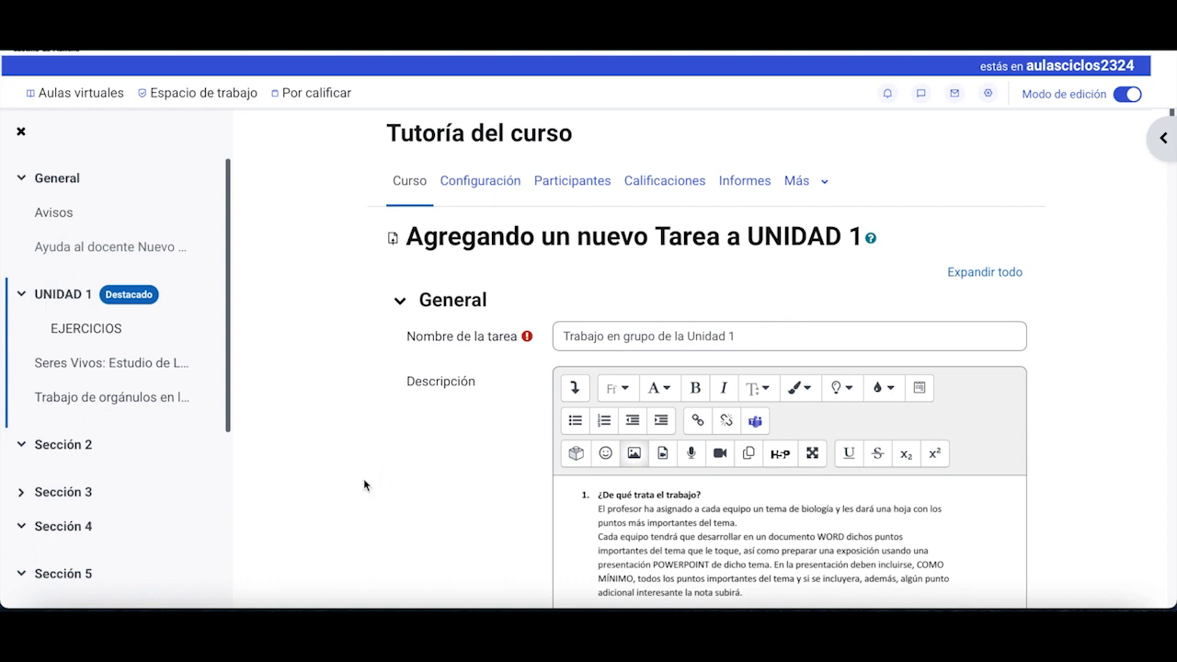
# In the new assignment "Trabajo en grupo de la Unidad 1", set the maximum number of uploaded files to 1
pyautogui.scroll(-5, 482, 444)
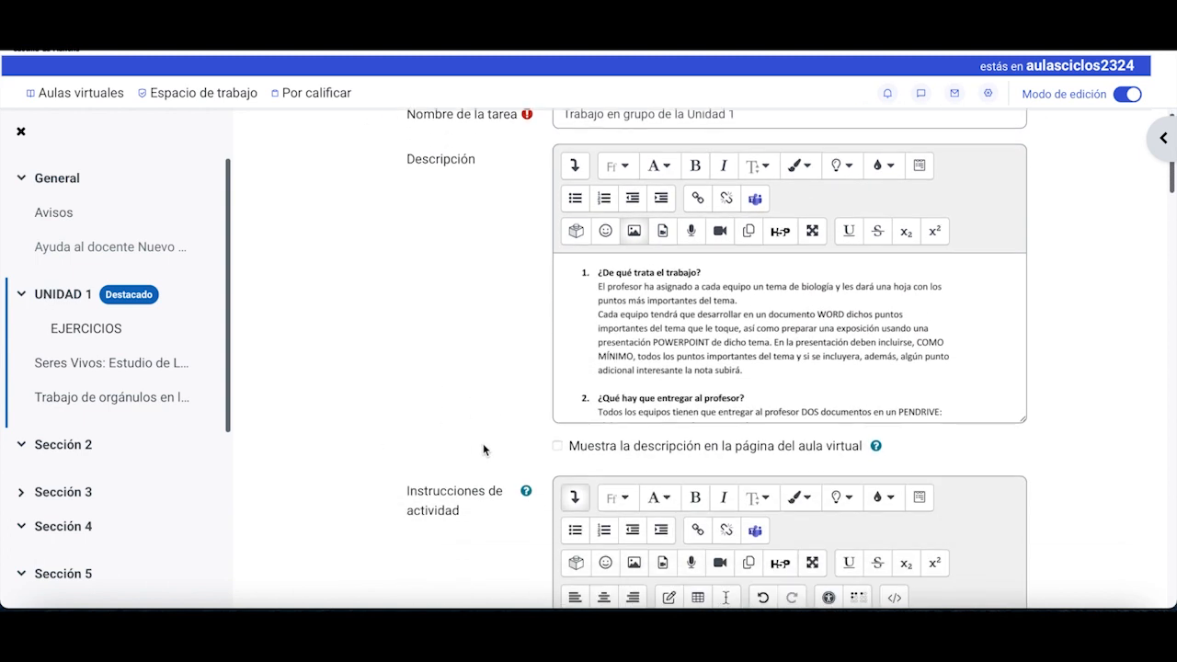
pyautogui.scroll(-5, 482, 446)
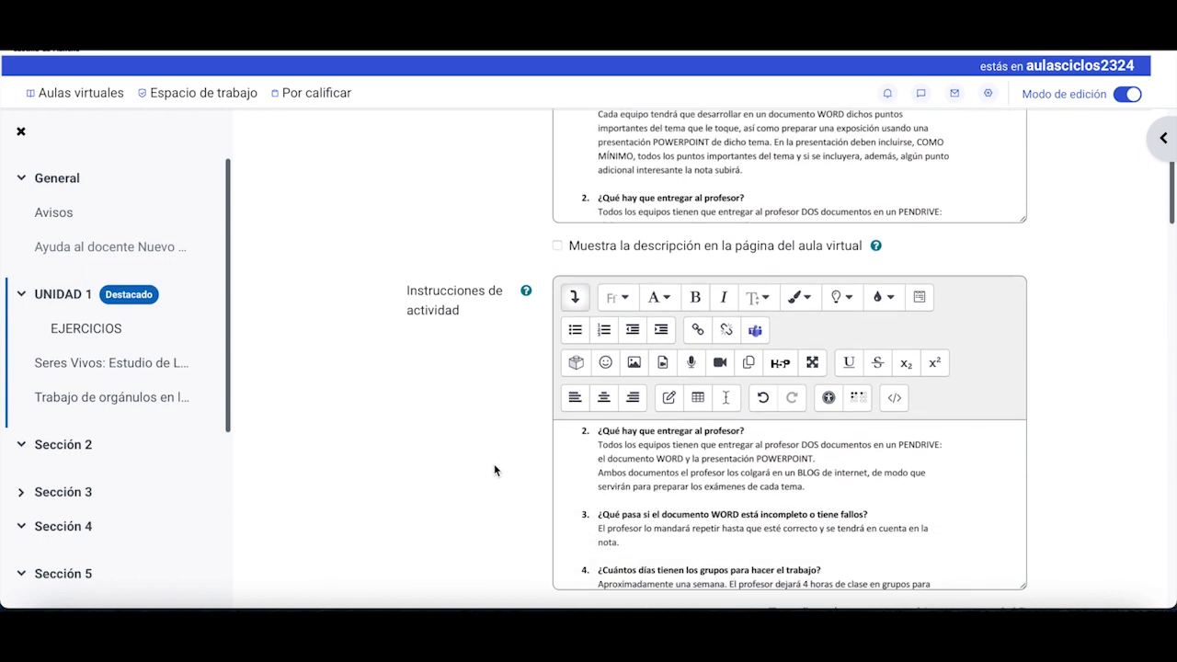
pyautogui.scroll(-2, 494, 467)
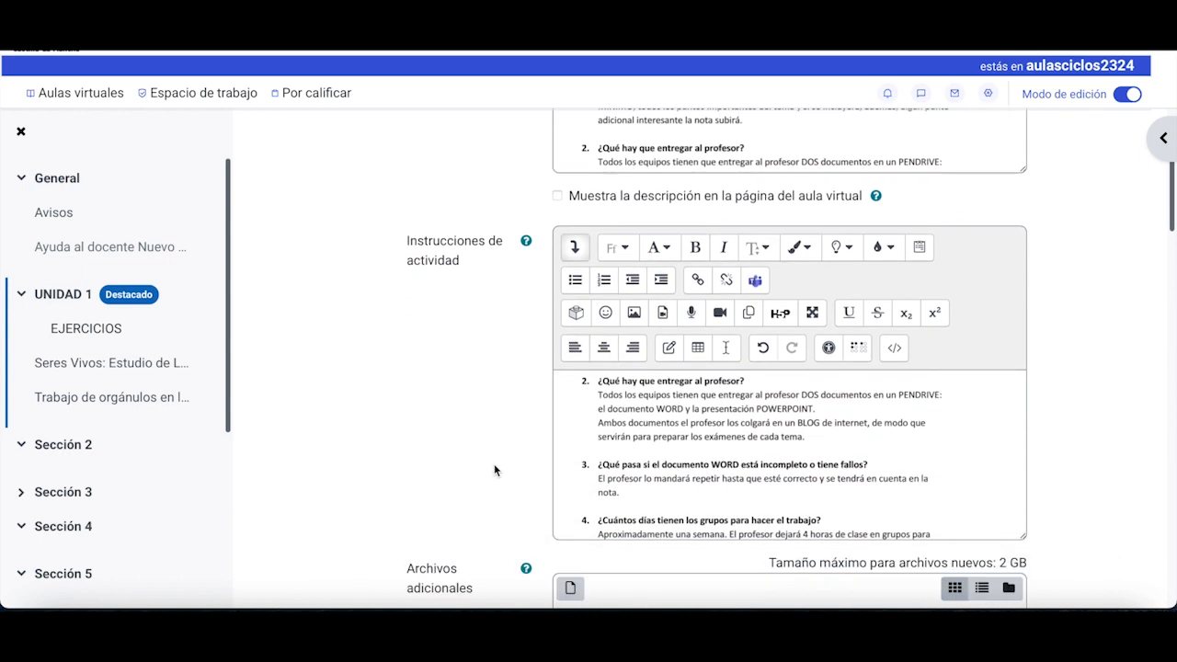
pyautogui.scroll(-10, 494, 469)
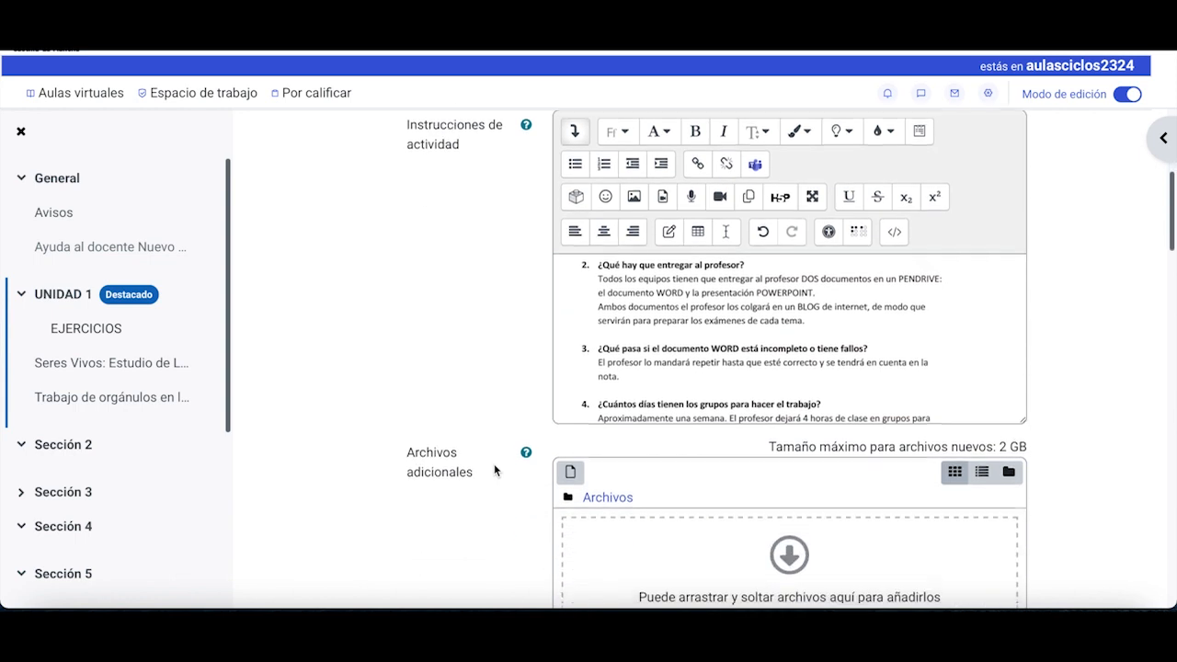
pyautogui.scroll(-2, 494, 463)
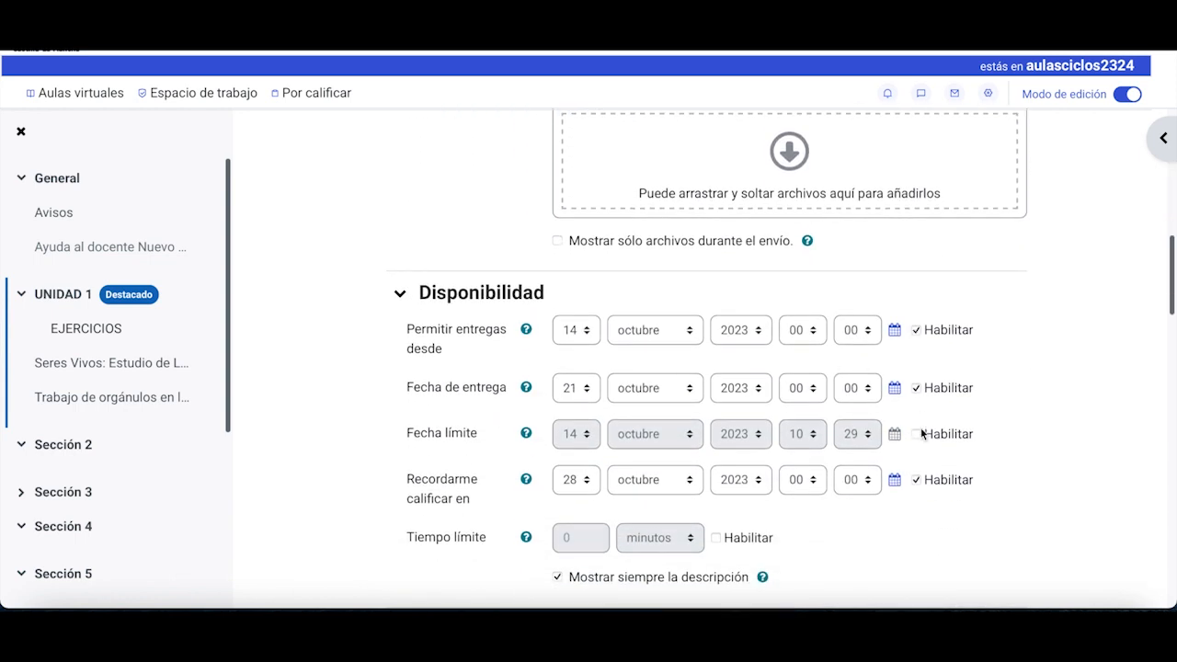
pyautogui.scroll(-4, 384, 393)
pyautogui.scroll(-5, 384, 395)
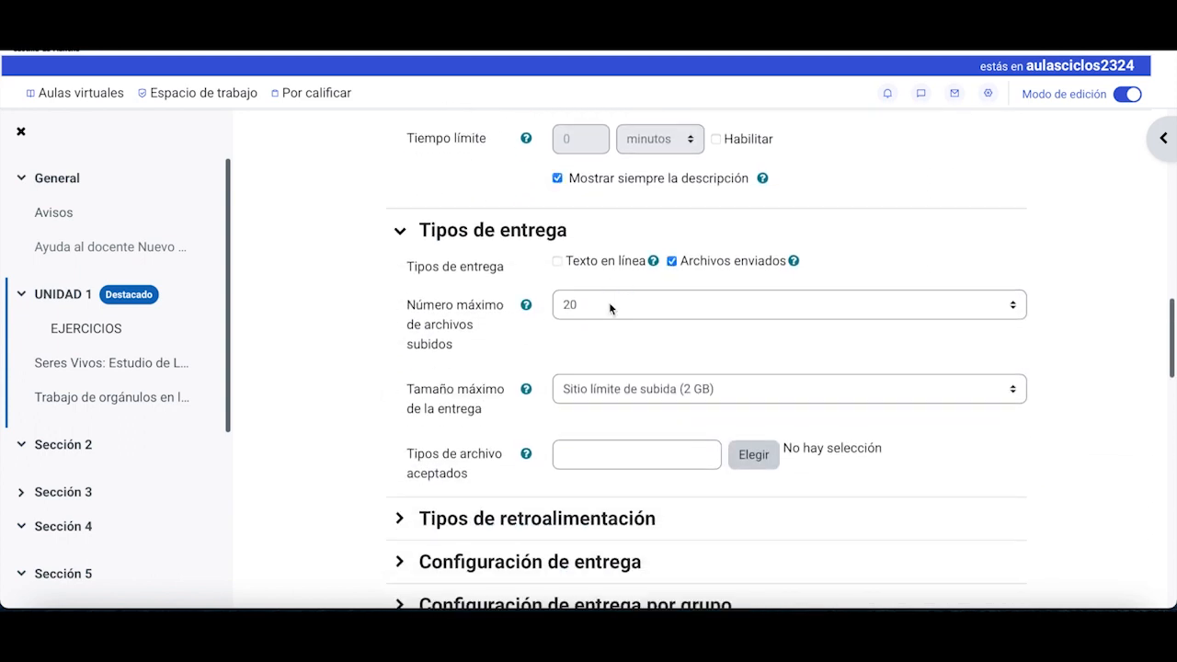
pyautogui.click(609, 302)
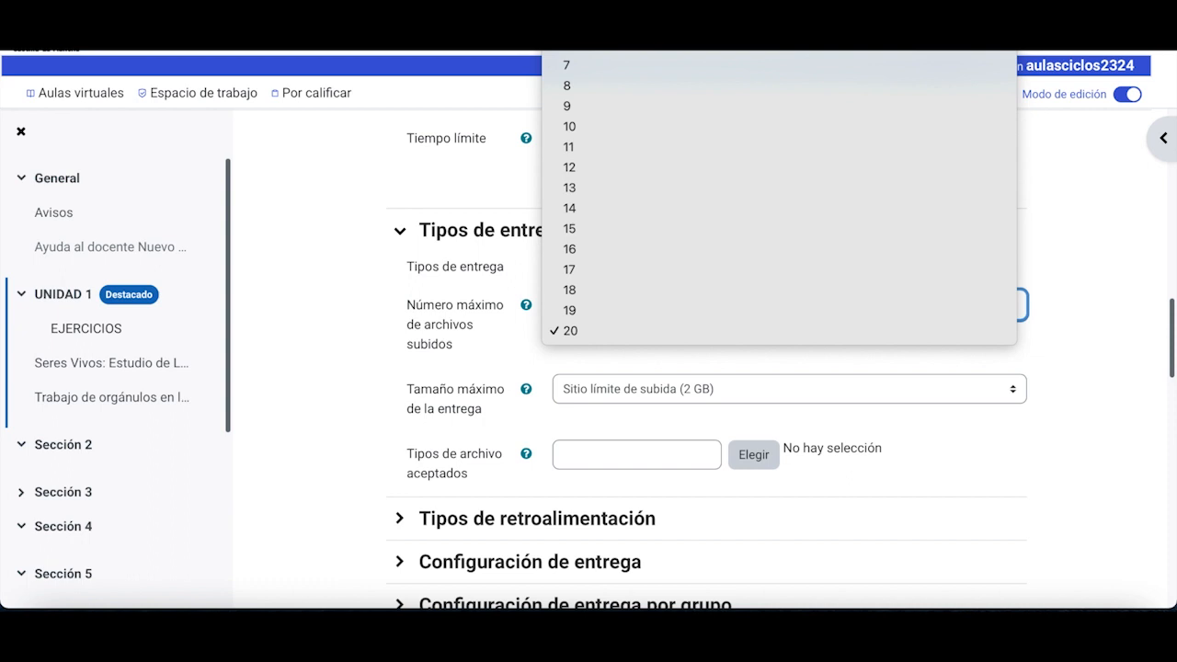
pyautogui.click(570, 27)
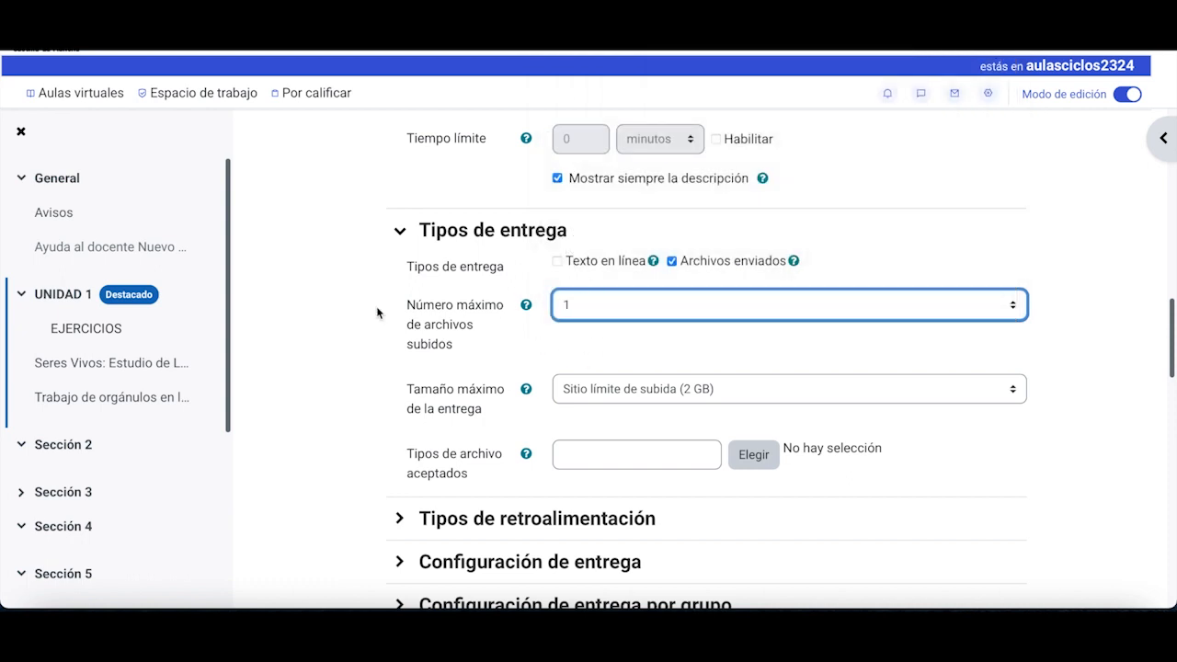
# Expand the assignment's evaluation criteria and select criterion 4.BYG.CE3.CR5 on cooperating and collaborating in a scientific project
pyautogui.scroll(-5, 376, 266)
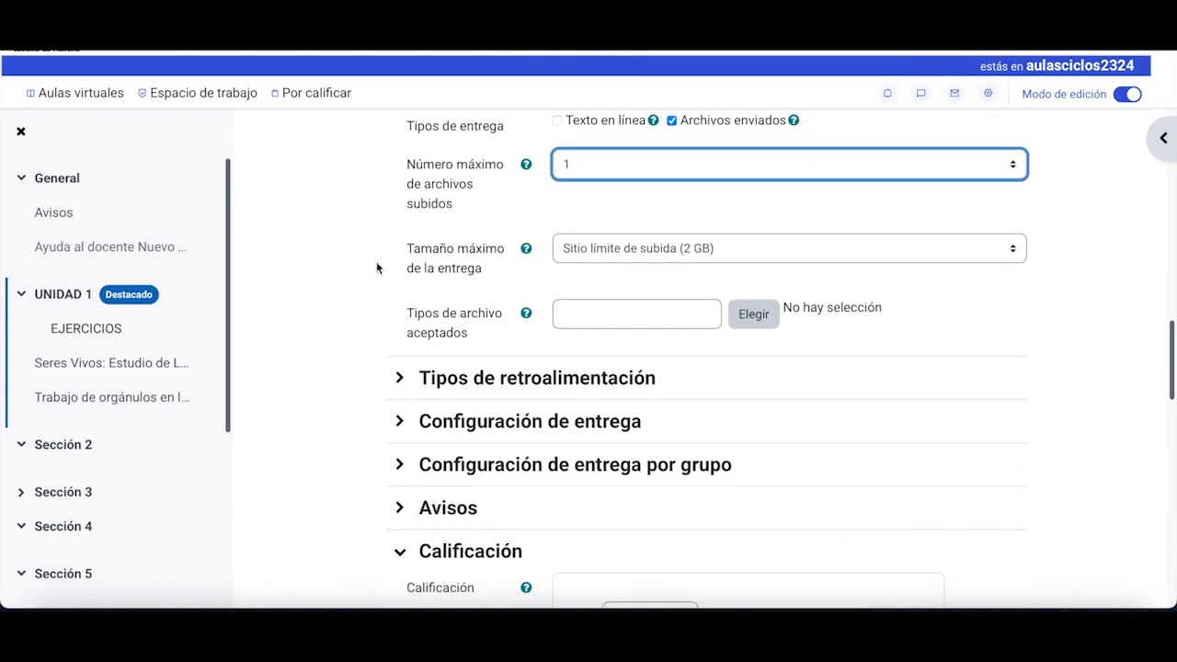
pyautogui.scroll(-4, 376, 268)
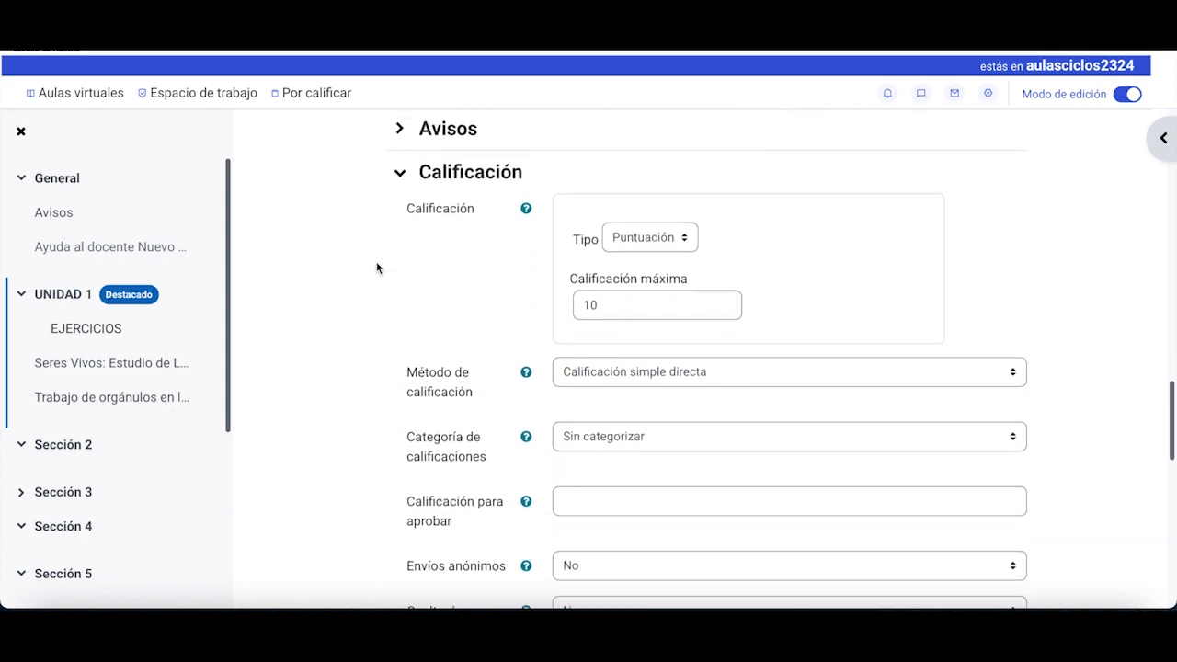
pyautogui.scroll(-1, 376, 267)
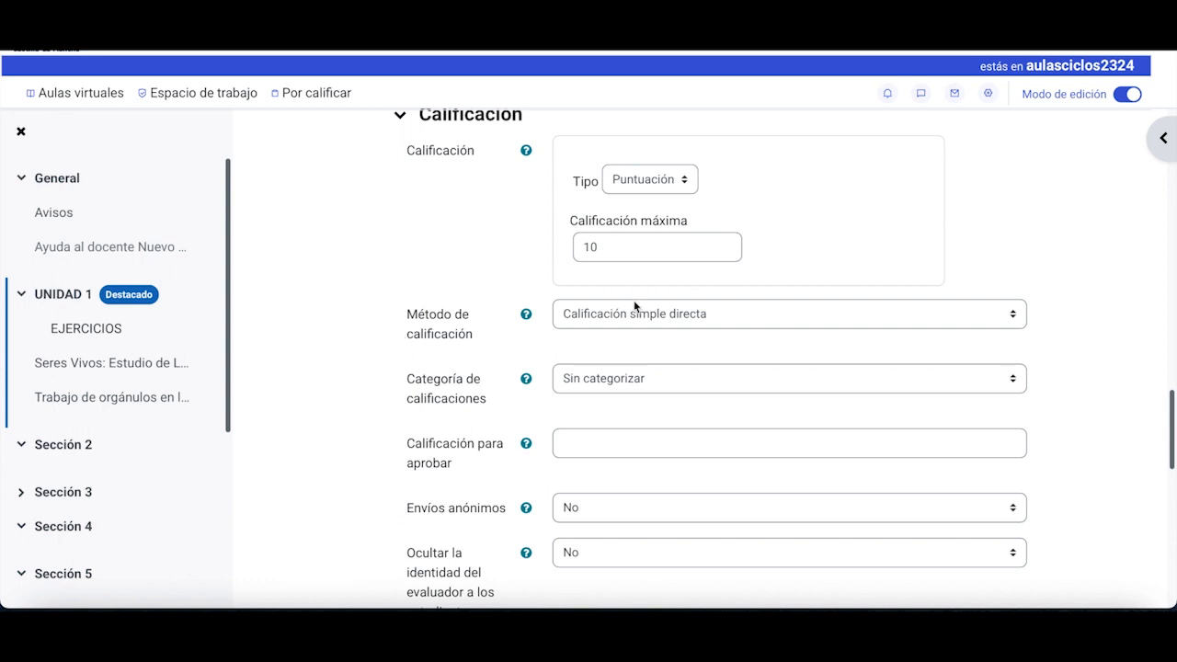
pyautogui.scroll(-1, 396, 387)
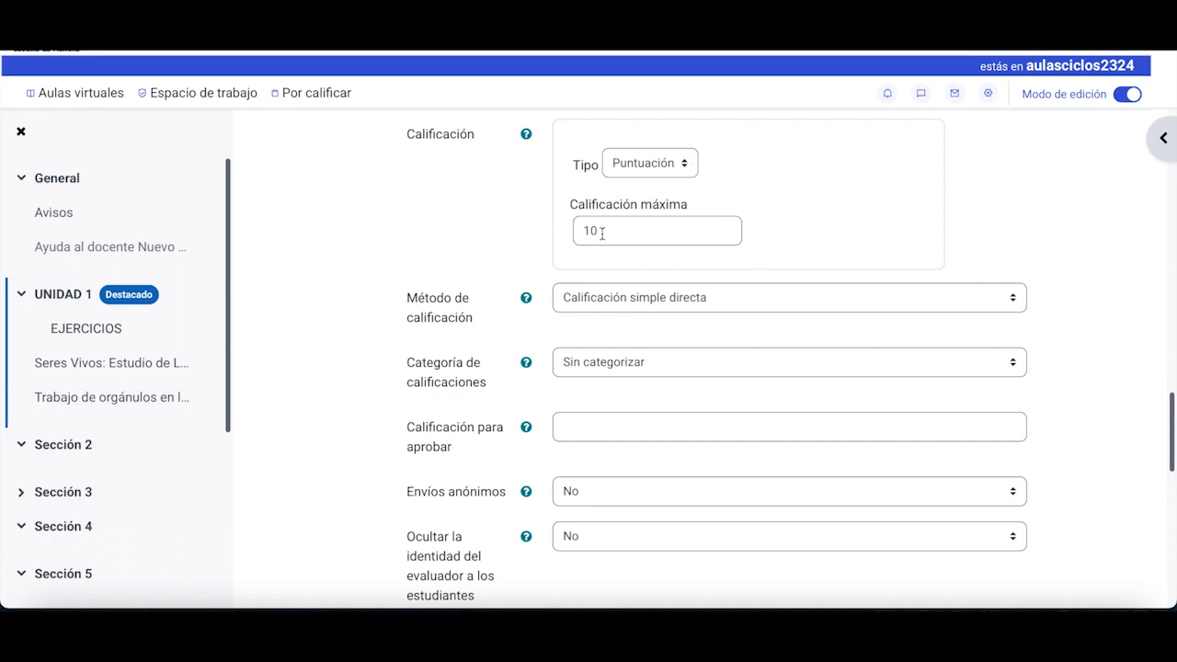
pyautogui.scroll(-2, 400, 353)
pyautogui.scroll(-2, 399, 353)
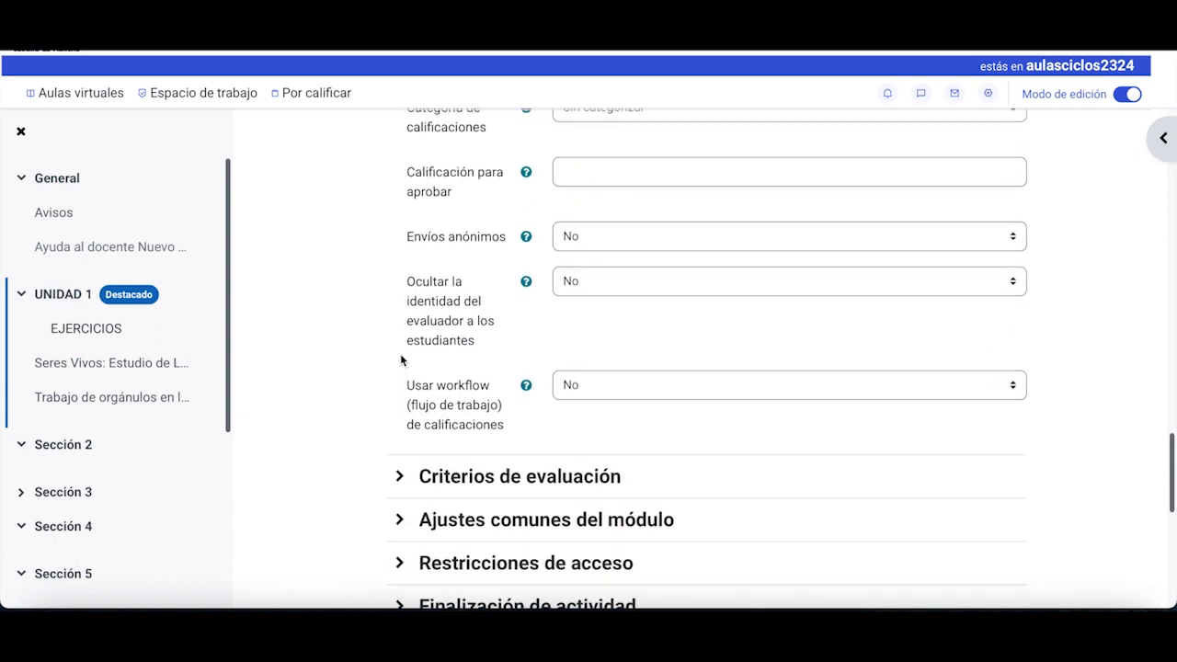
pyautogui.click(400, 399)
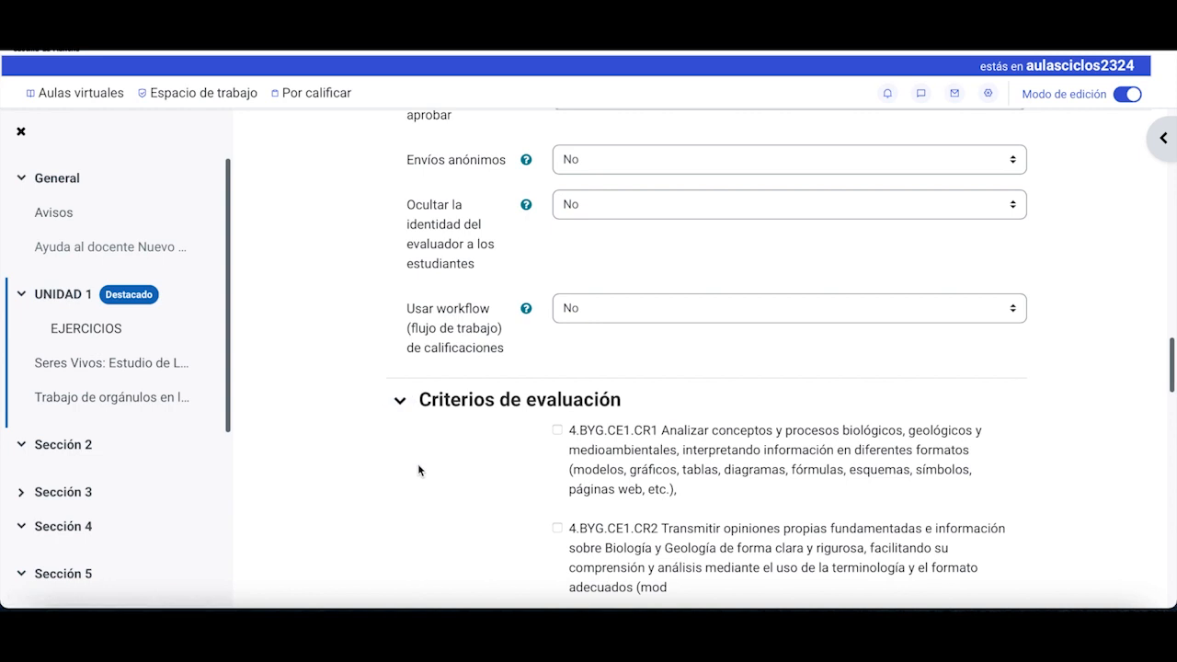
pyautogui.scroll(-4, 417, 469)
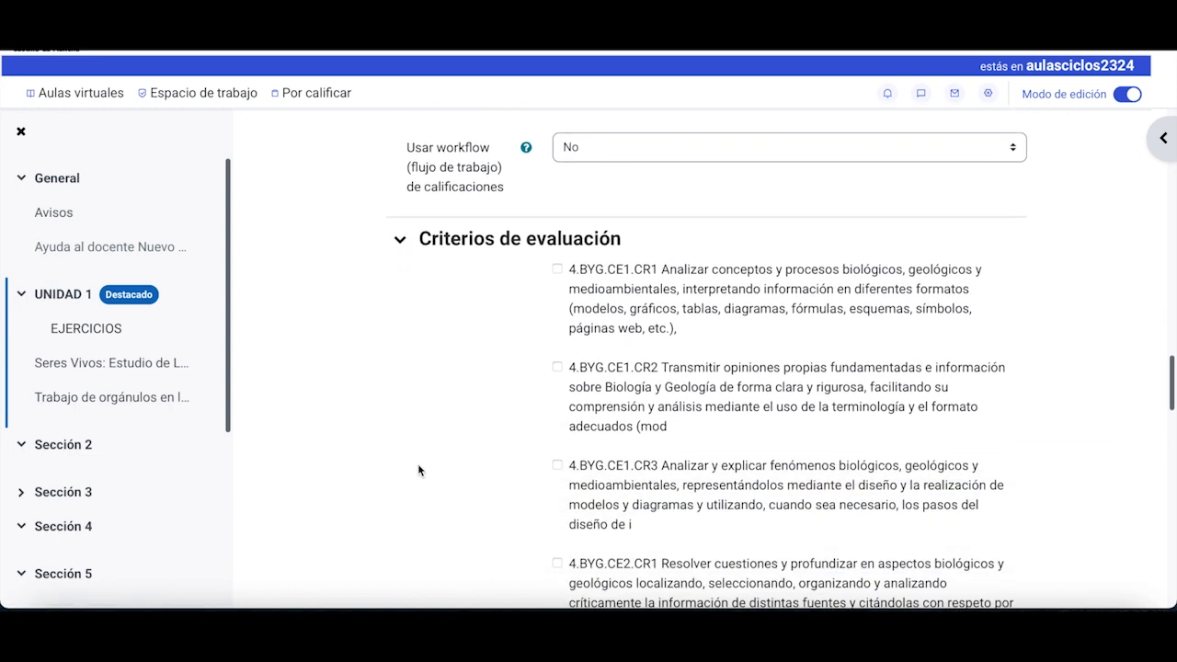
pyautogui.scroll(-6, 418, 470)
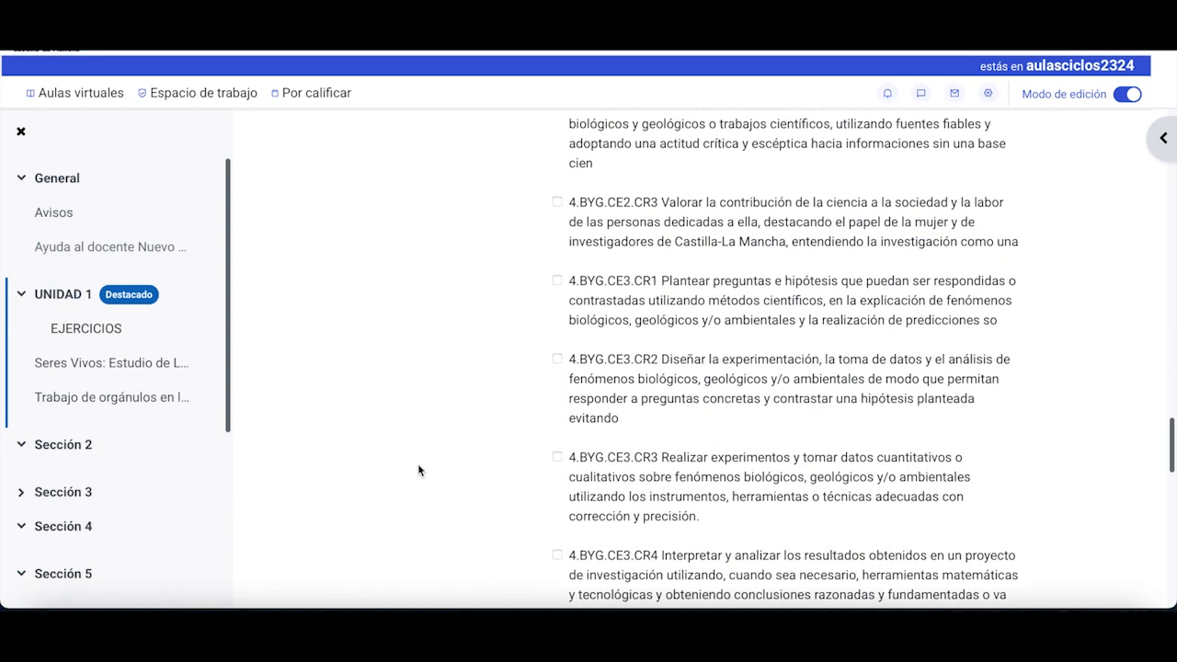
pyautogui.scroll(-1, 418, 469)
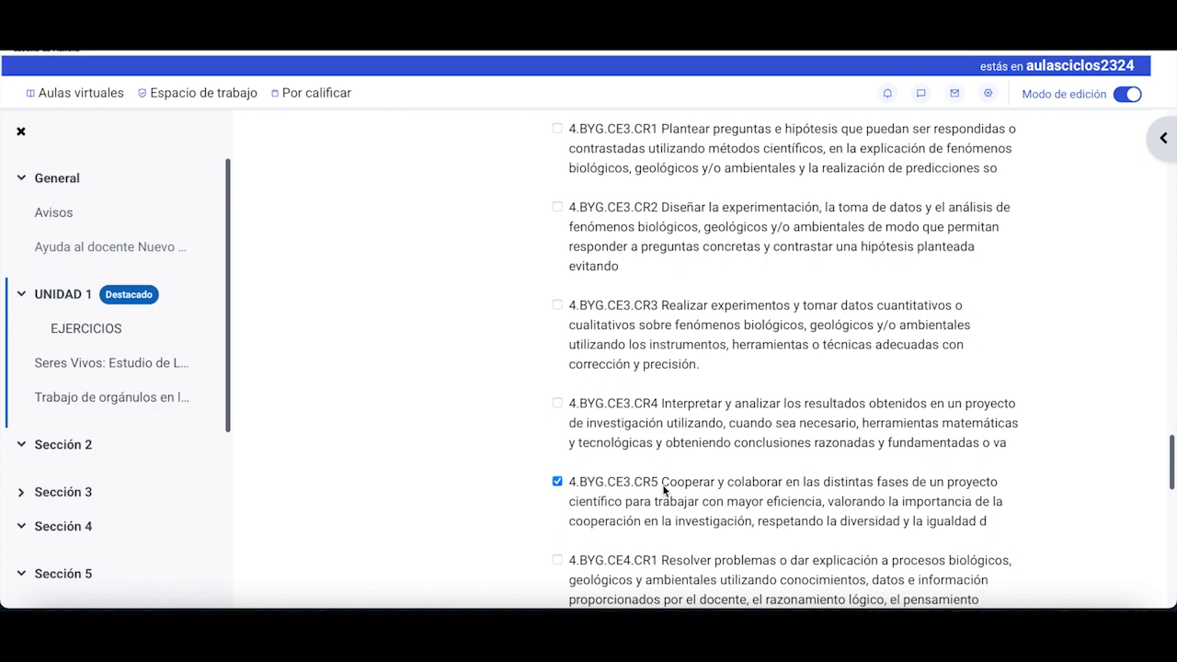
# In the assignment's common module settings, use the grouping Práctica Unidad 1 with the group mode Grupos separados
pyautogui.scroll(10, 419, 397)
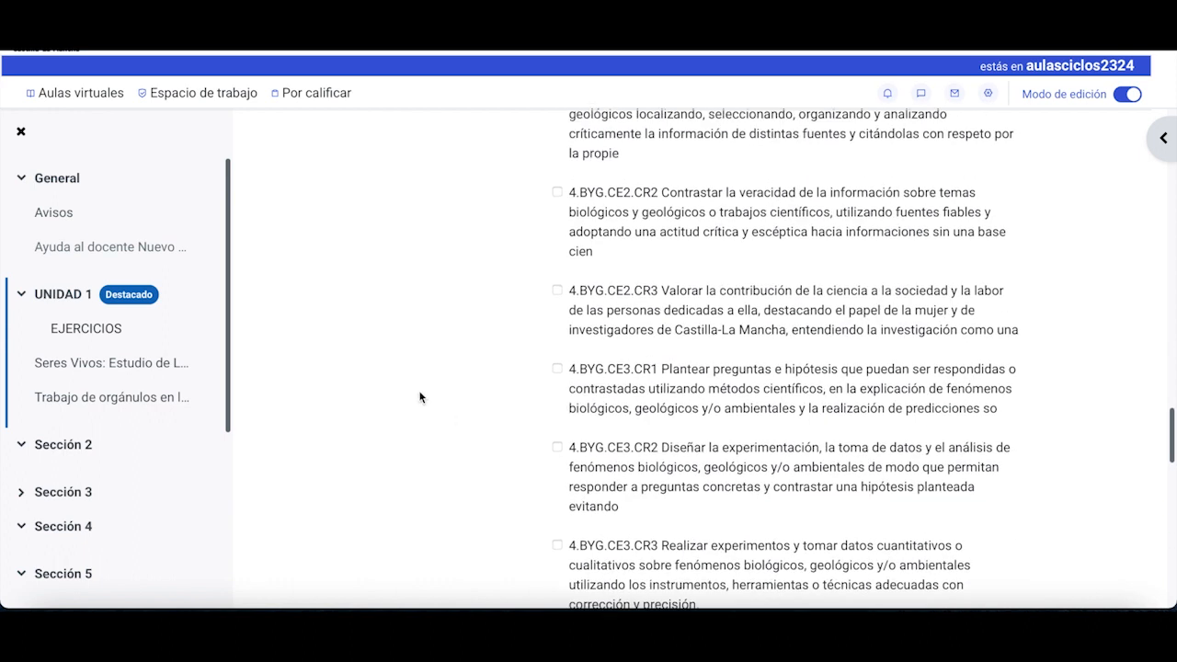
pyautogui.scroll(2, 419, 397)
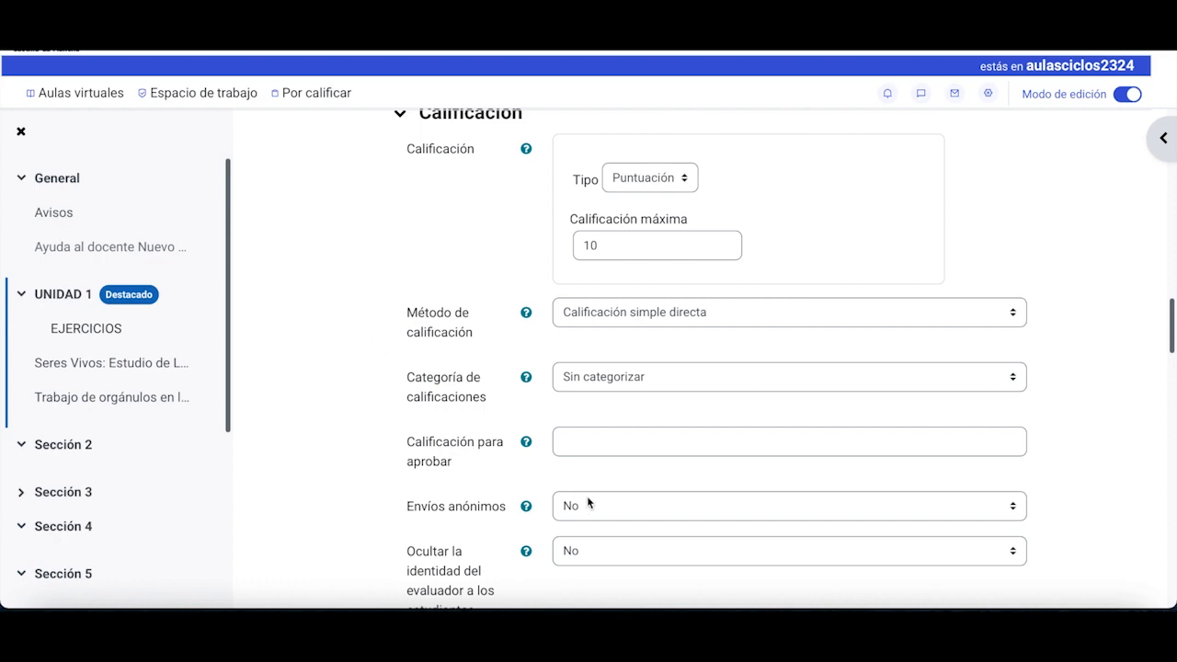
pyautogui.scroll(-3, 401, 478)
pyautogui.scroll(-20, 402, 478)
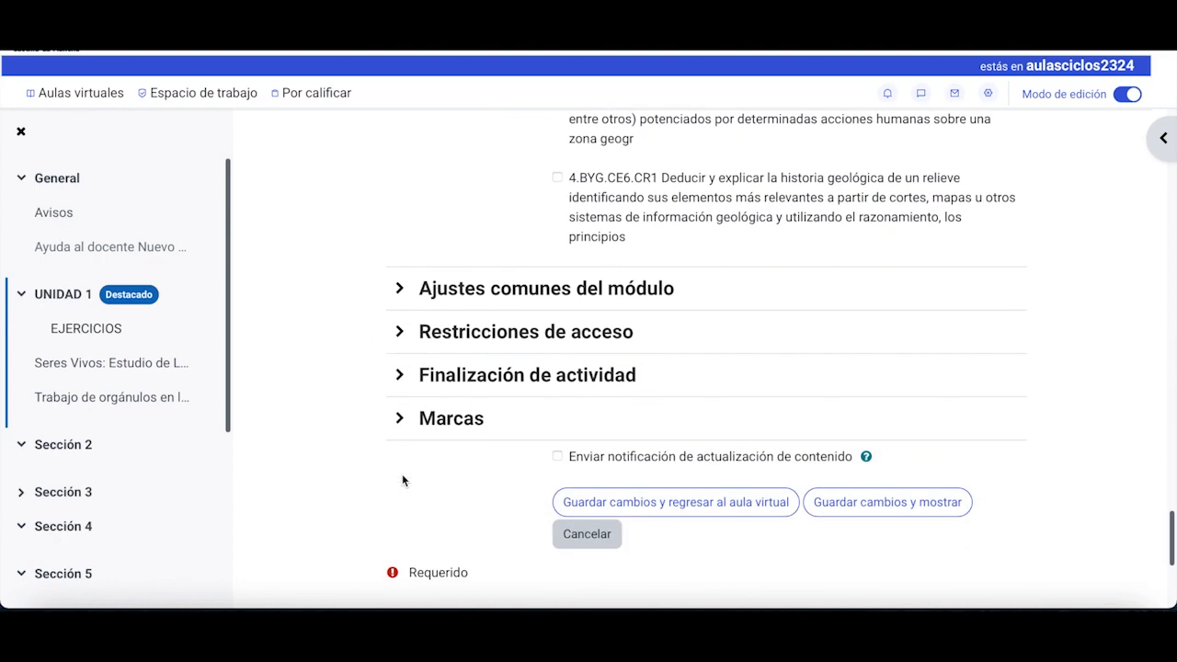
pyautogui.scroll(-1, 402, 479)
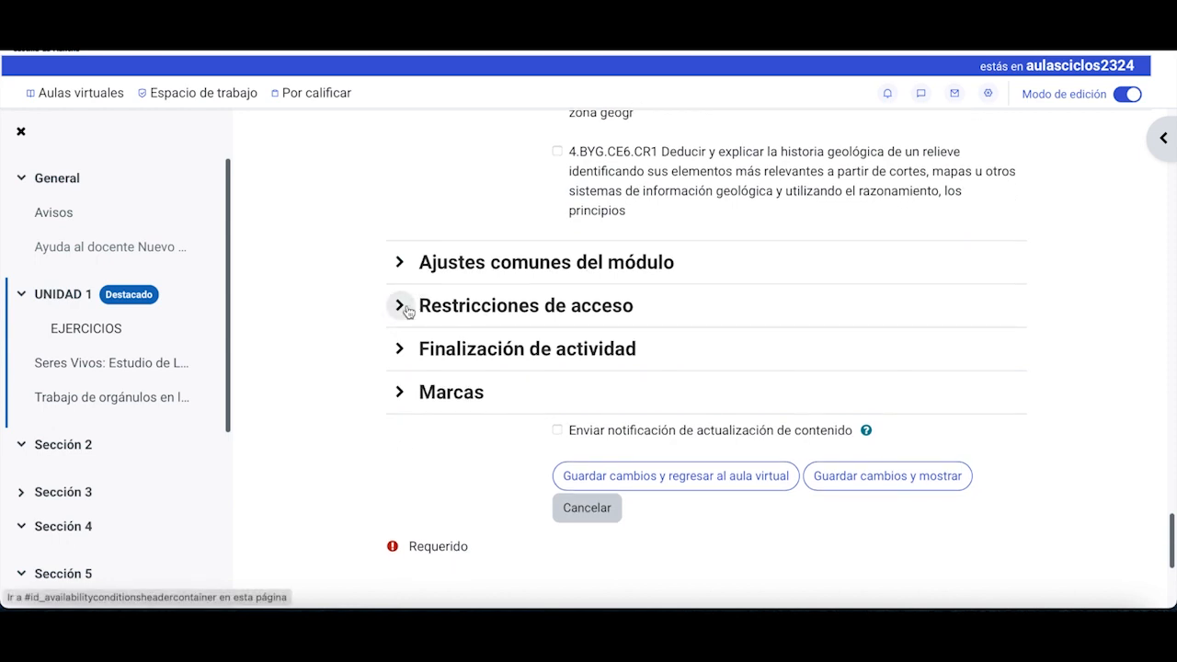
pyautogui.click(401, 264)
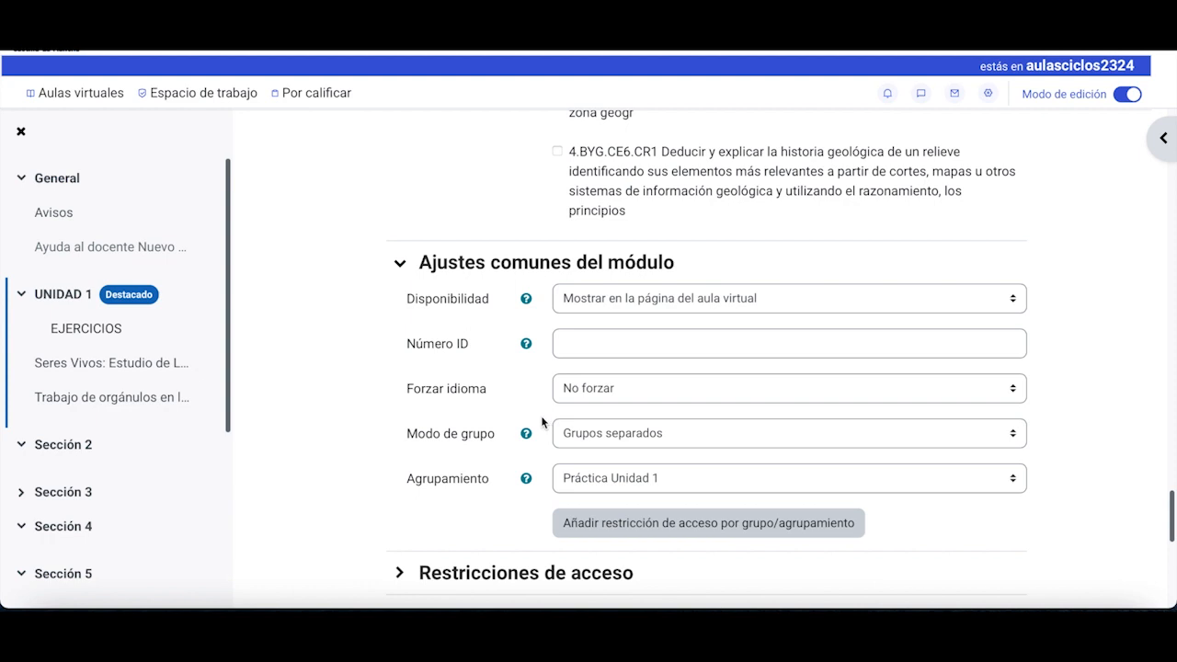
pyautogui.click(670, 478)
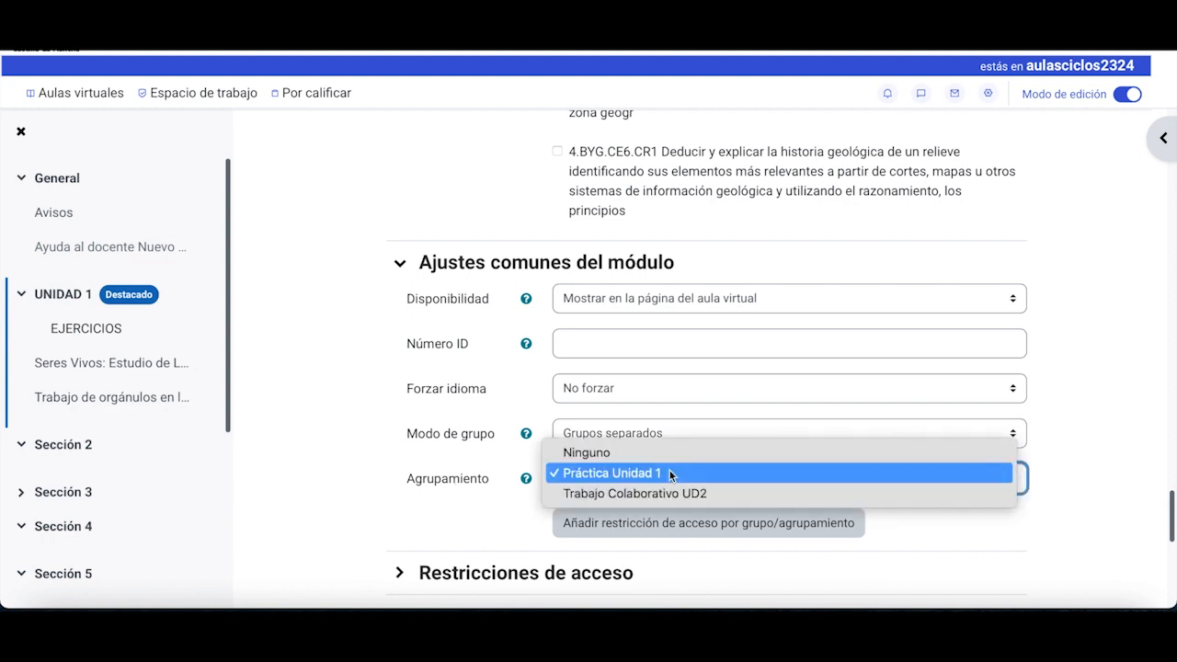
pyautogui.click(617, 472)
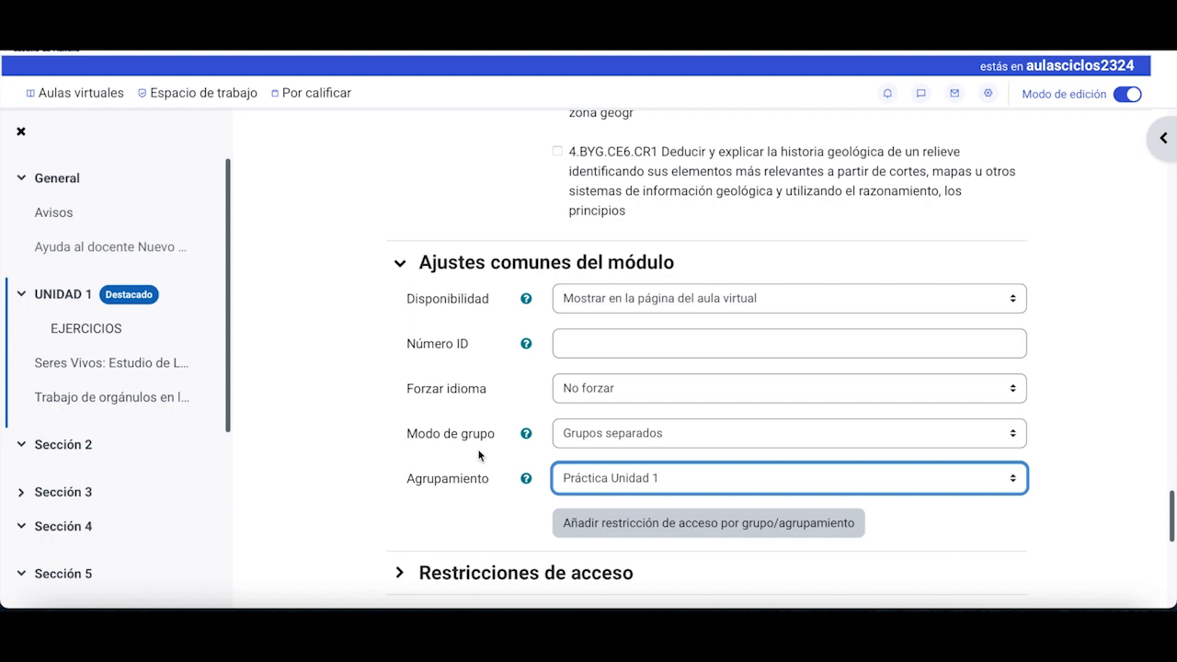
pyautogui.click(626, 434)
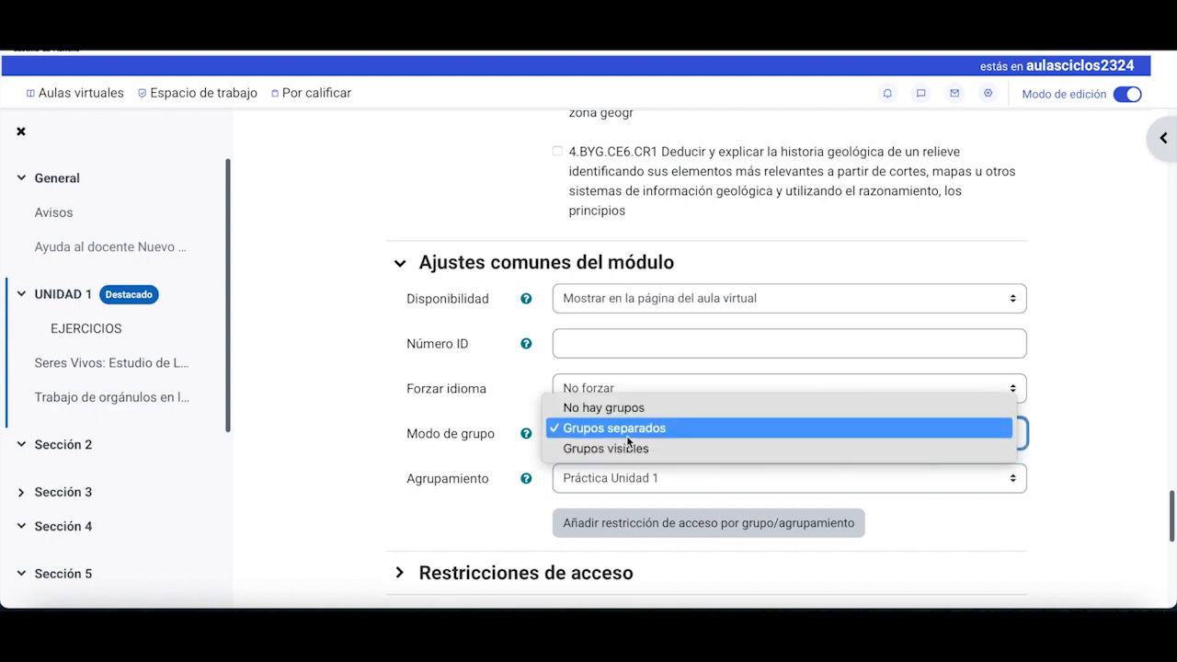
pyautogui.click(337, 432)
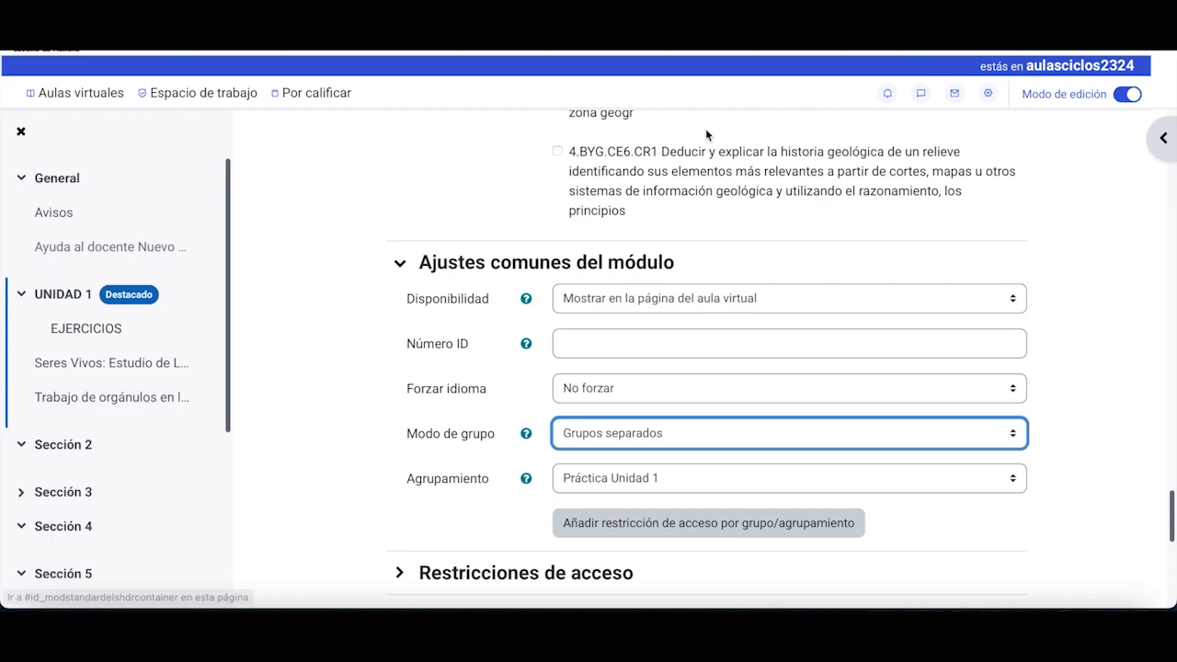
# Save the new group assignment and display it
pyautogui.scroll(-5, 755, 253)
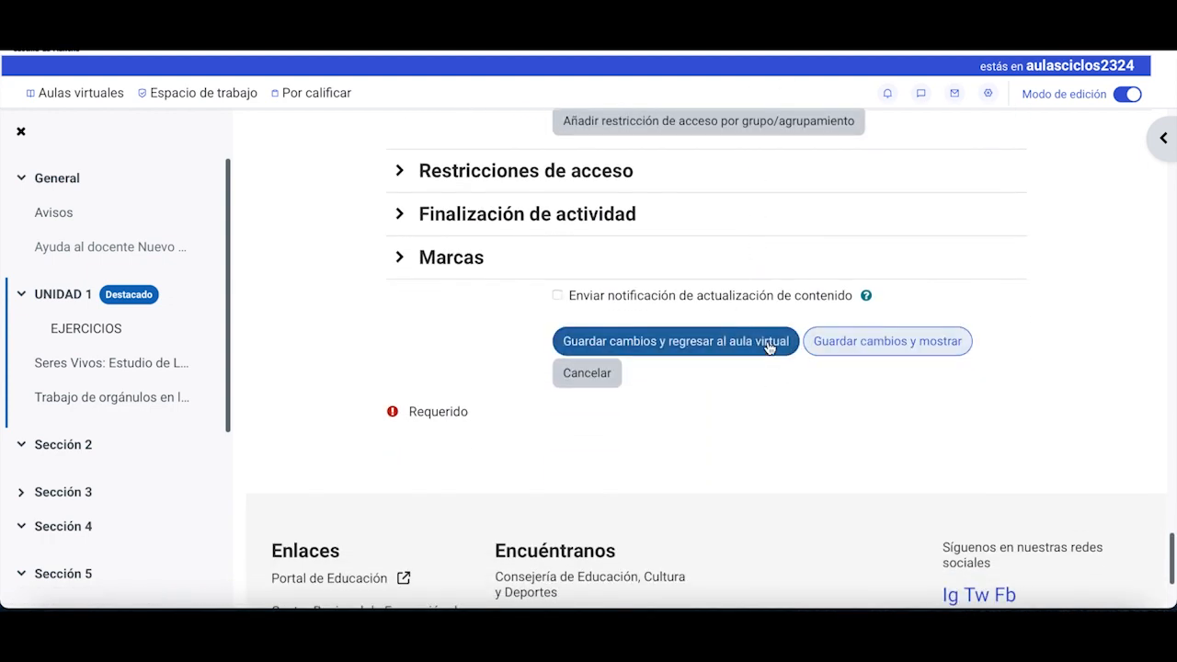
pyautogui.click(858, 343)
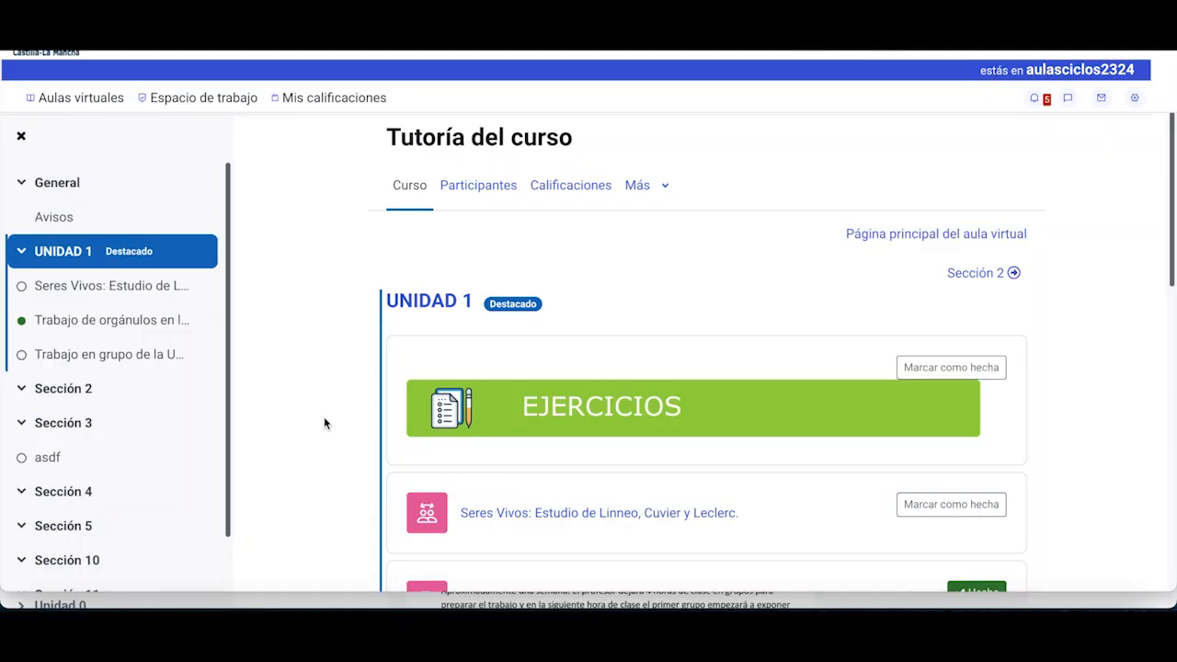
# In the student's view of the course, open "Trabajo en grupo de la Unidad 1" and read through its instructions
pyautogui.scroll(-3, 324, 423)
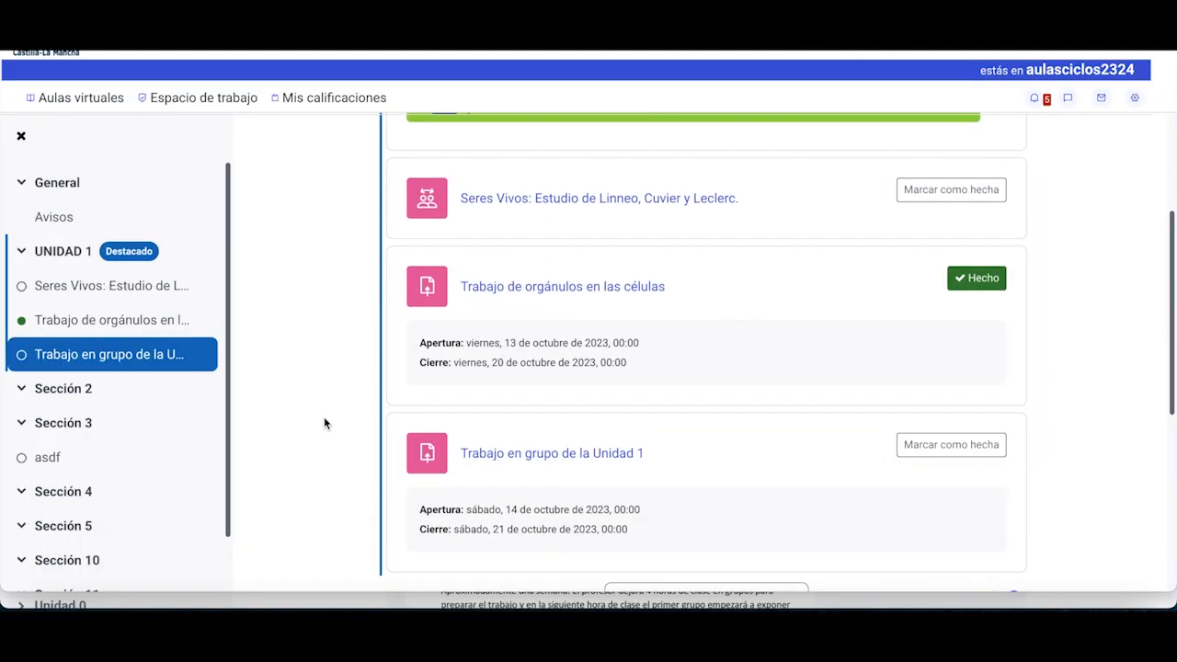
pyautogui.click(552, 454)
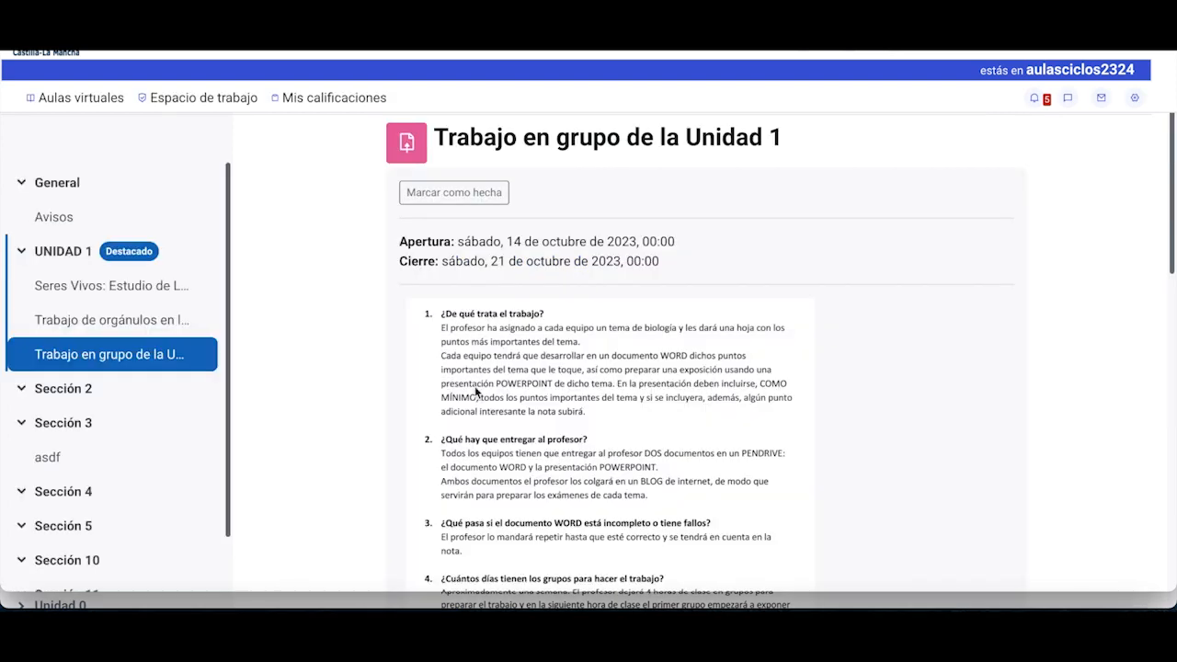
pyautogui.scroll(-2, 336, 324)
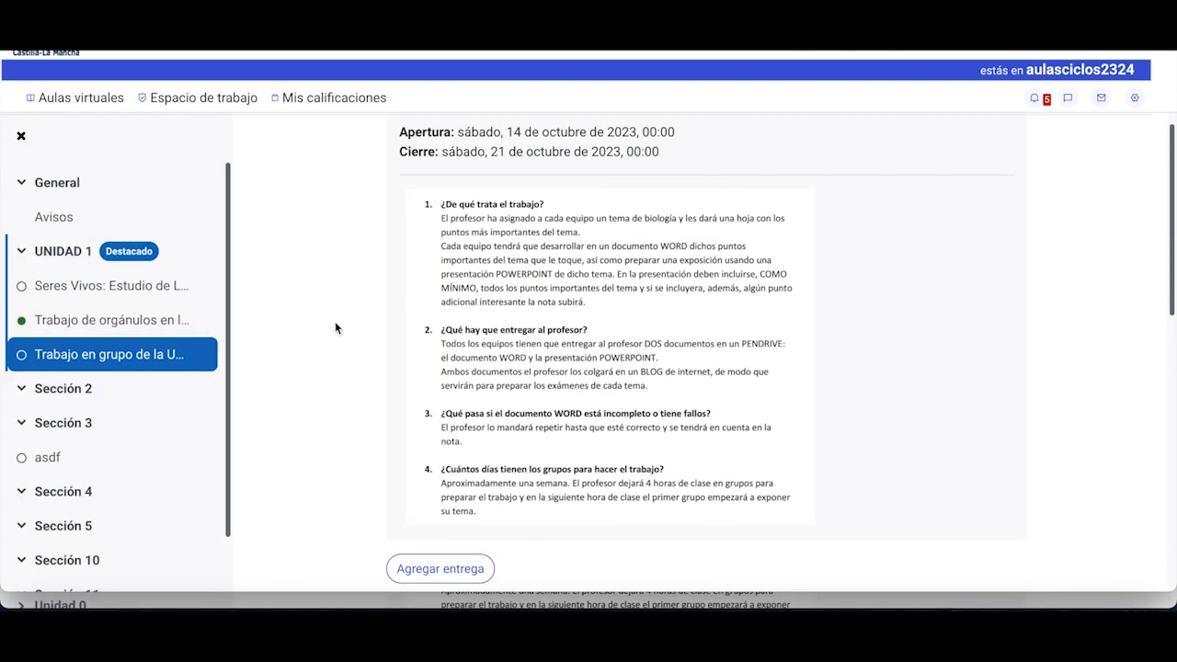
pyautogui.scroll(-5, 336, 324)
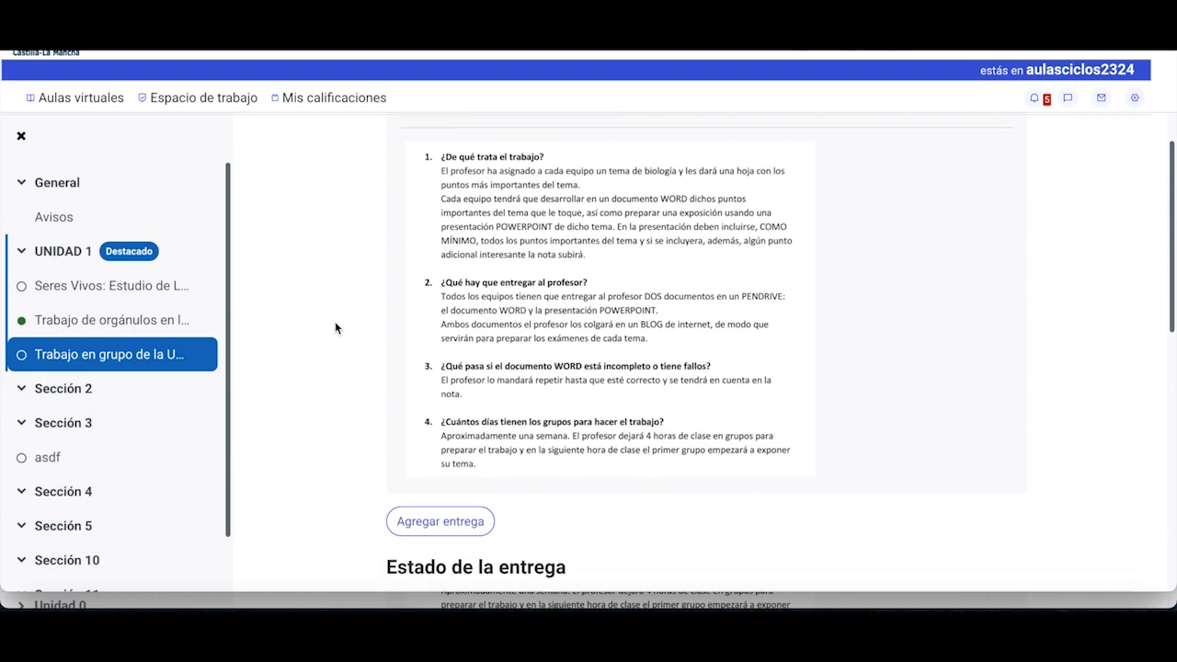
# Add a submission to the group assignment with the file Grupo1_Tarea.pdf from Documentos and save it
pyautogui.click(453, 300)
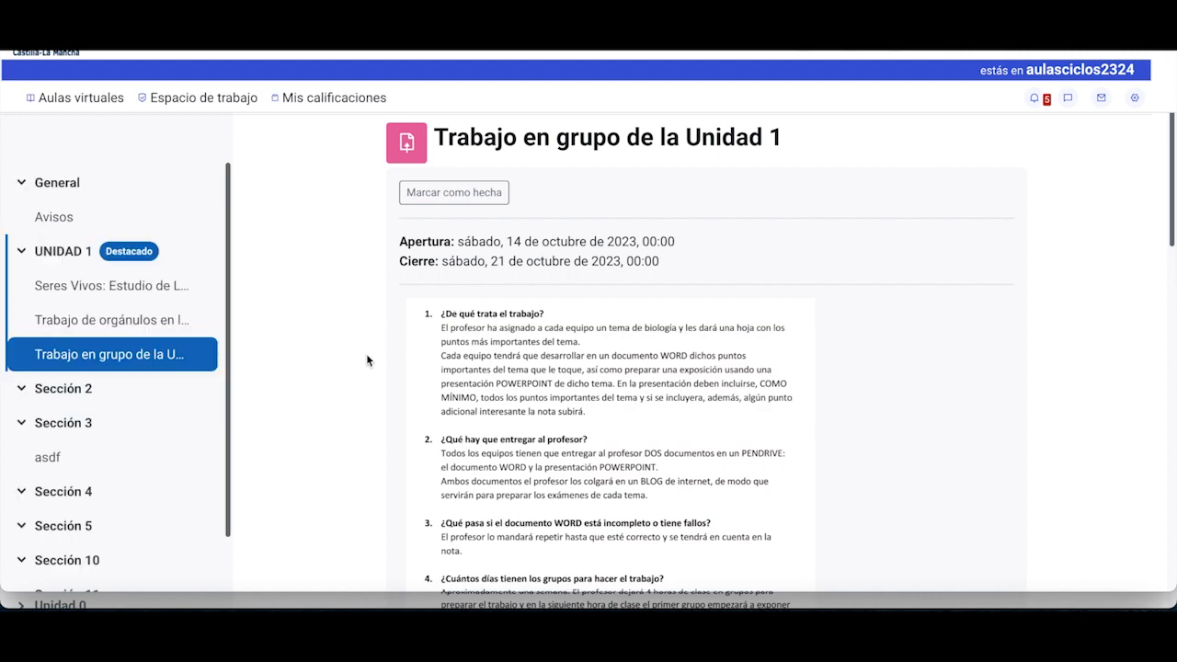
pyautogui.scroll(-10, 368, 358)
pyautogui.scroll(-1, 369, 360)
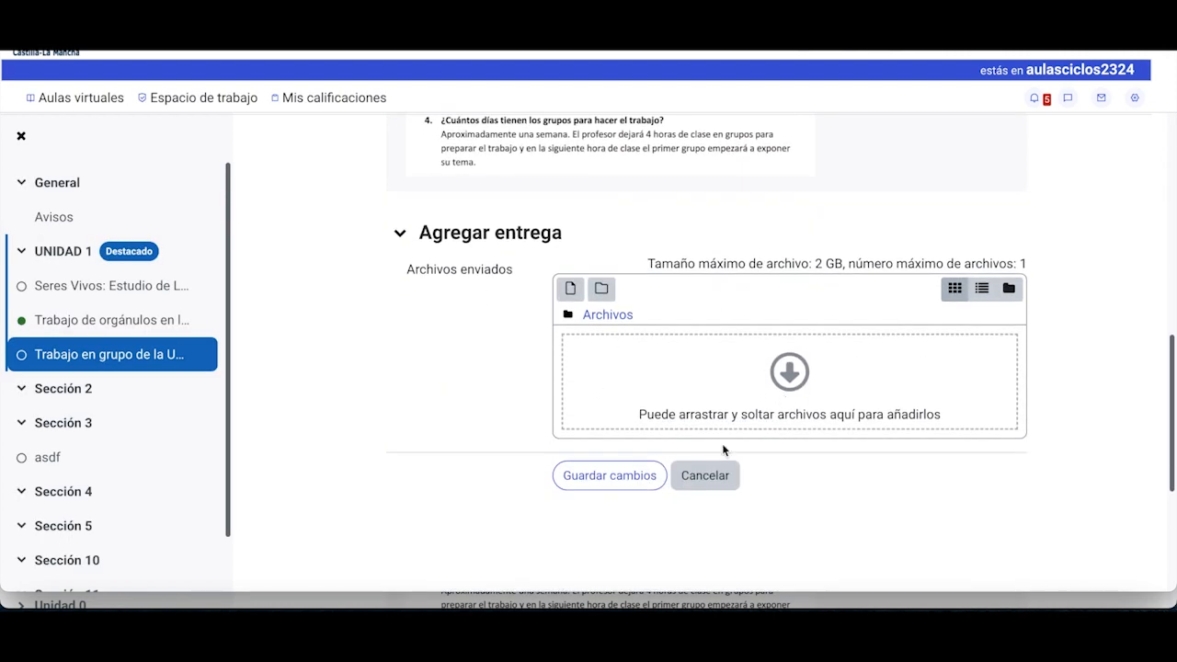
pyautogui.click(42, 599)
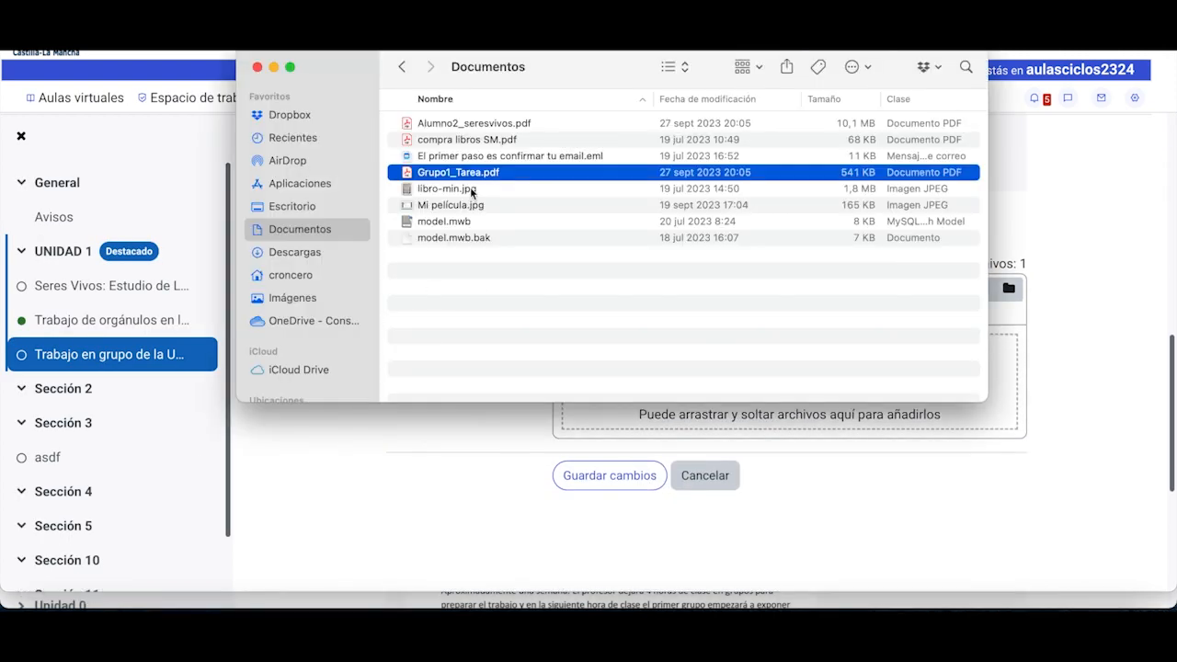
pyautogui.moveTo(472, 175); pyautogui.dragTo(919, 423)
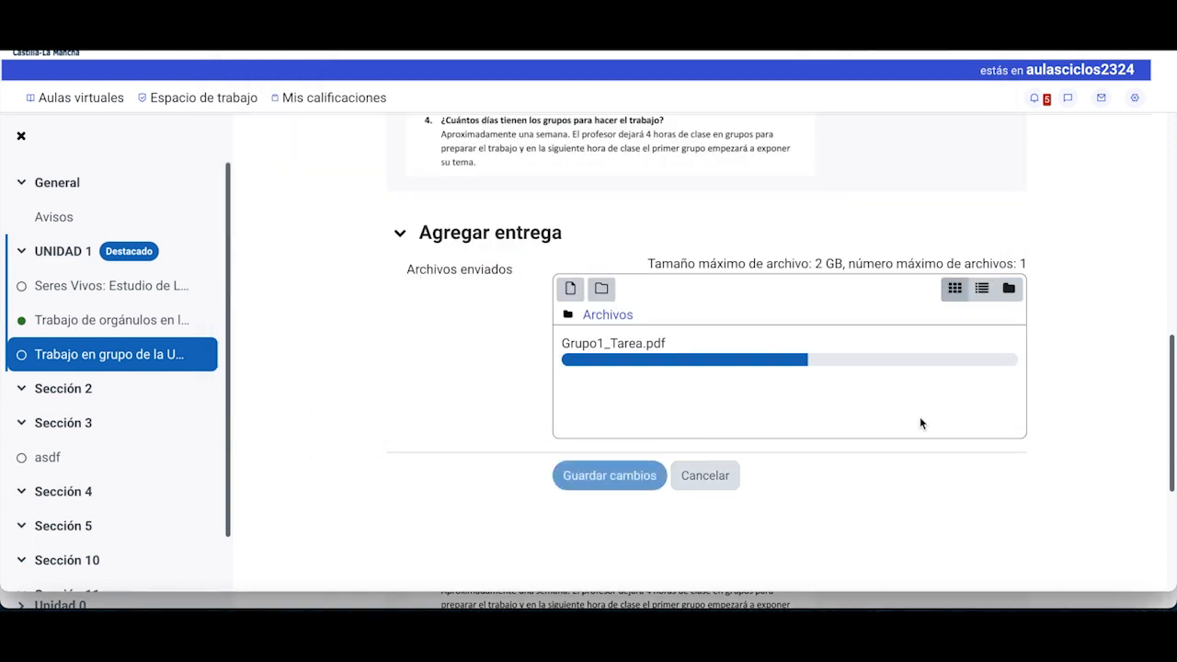
pyautogui.click(602, 502)
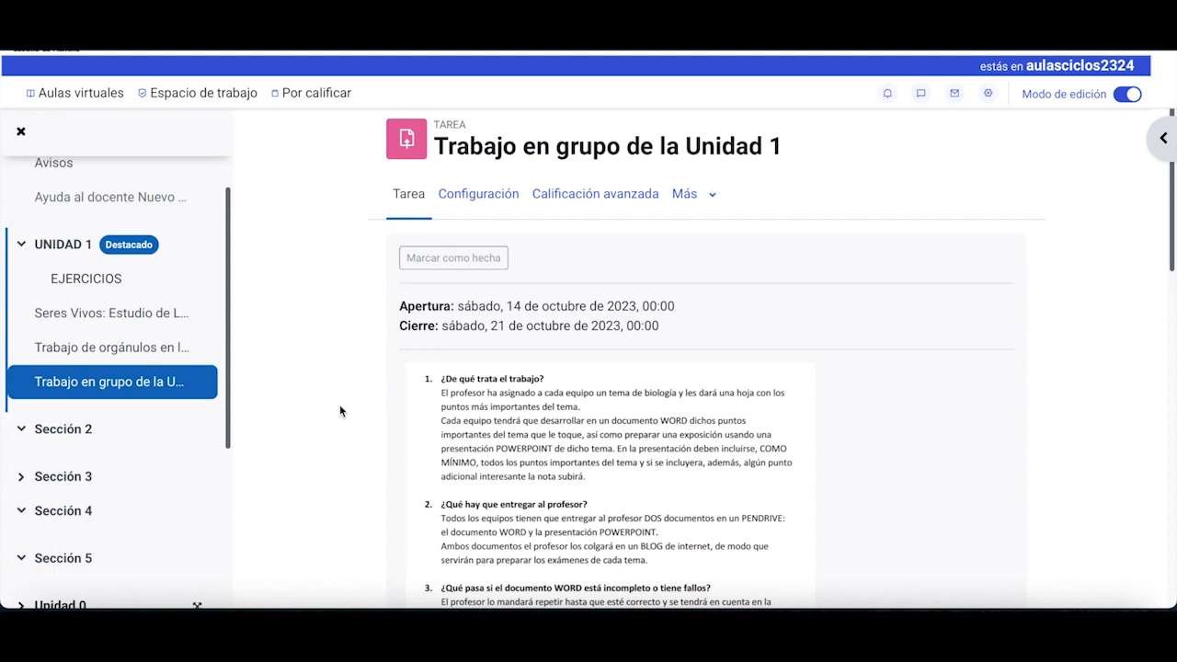
# In the teacher's view of the assignment, show the grading summary for Todos los participantes
pyautogui.scroll(-6, 341, 411)
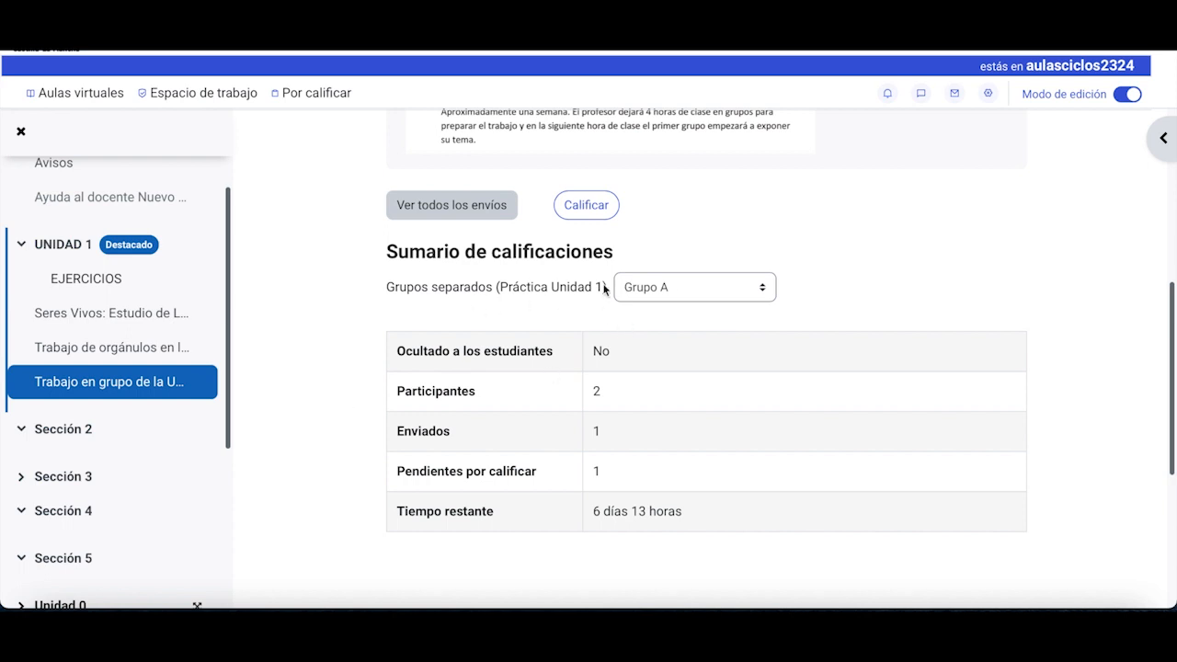
pyautogui.click(676, 291)
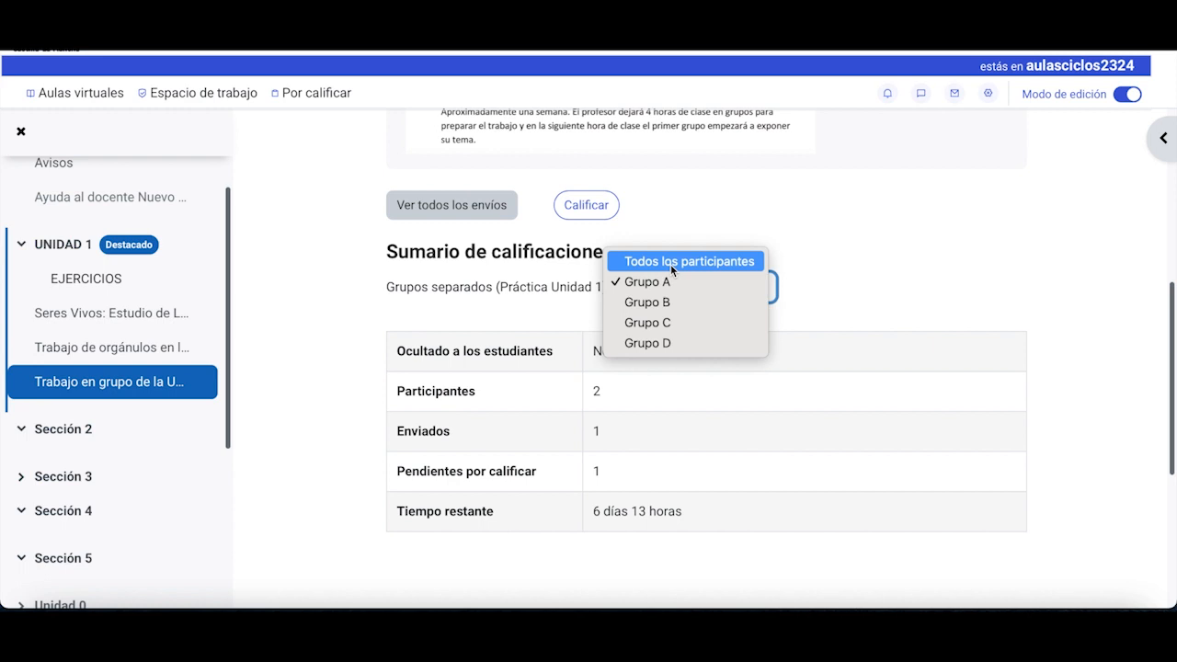
pyautogui.press('Escape')
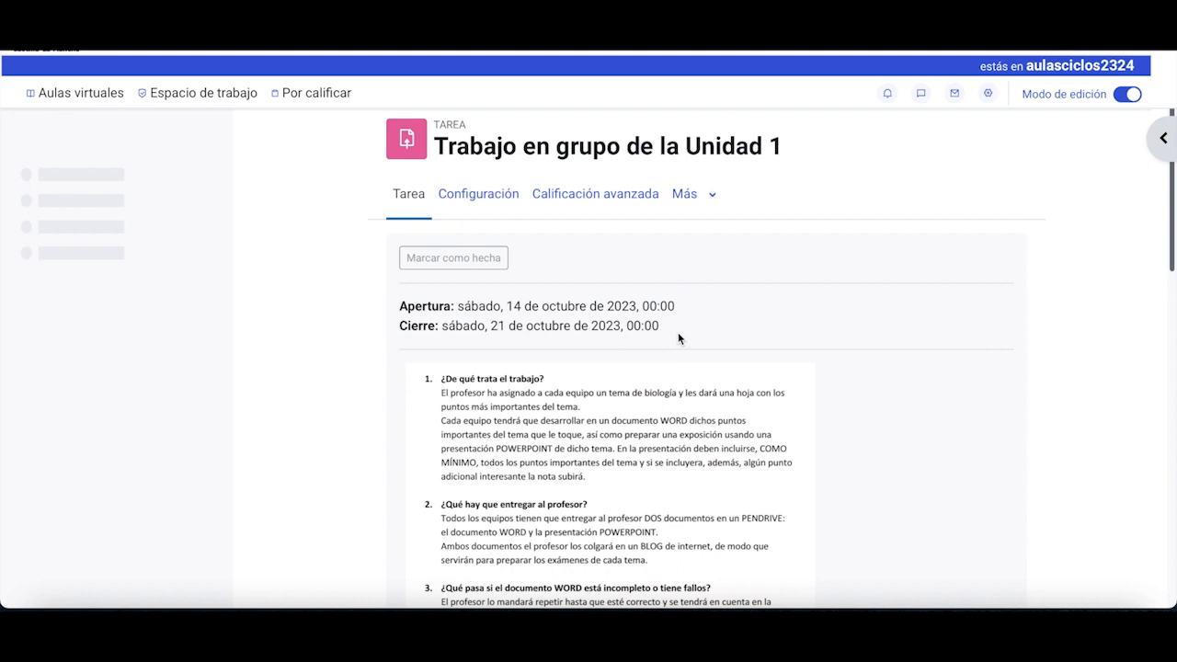
pyautogui.scroll(-5, 677, 338)
pyautogui.scroll(-2, 677, 336)
# Filter the assignment's grading summary to Grupo A and examine its figures
pyautogui.click(677, 194)
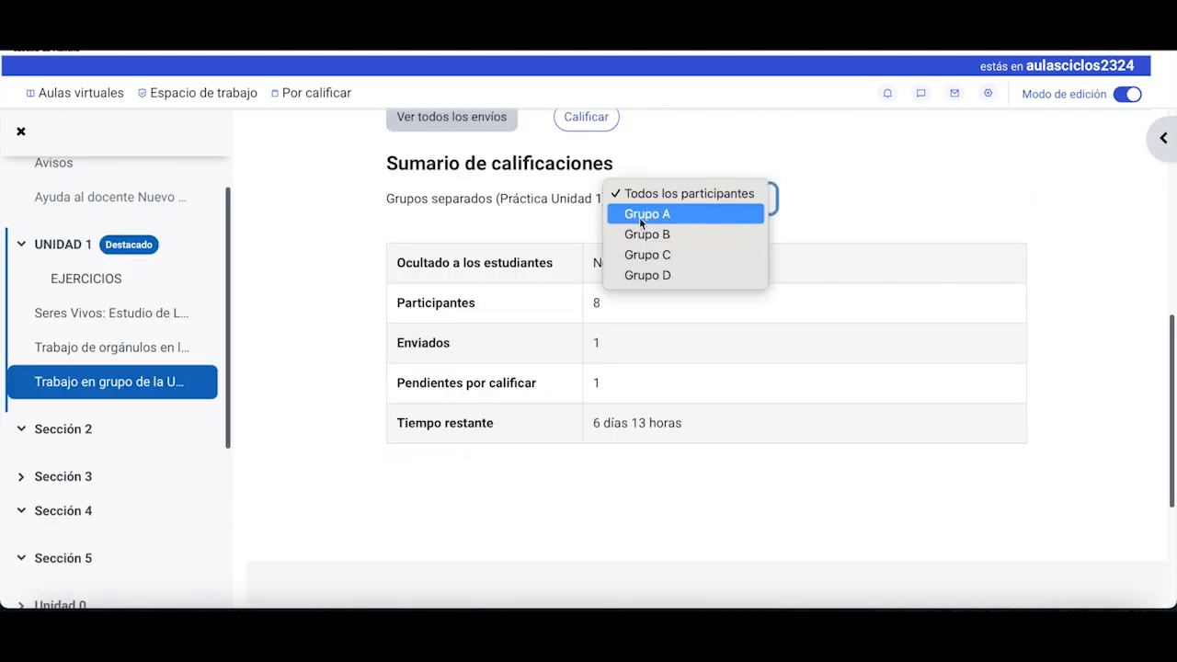
pyautogui.click(641, 217)
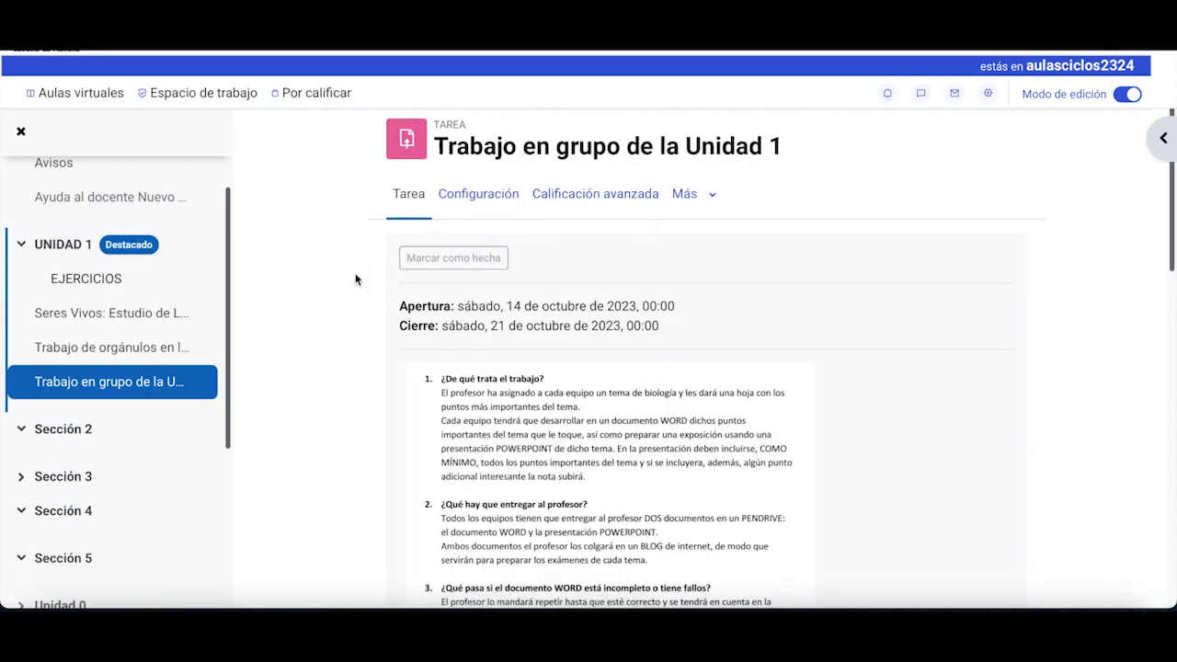
pyautogui.scroll(-8, 355, 279)
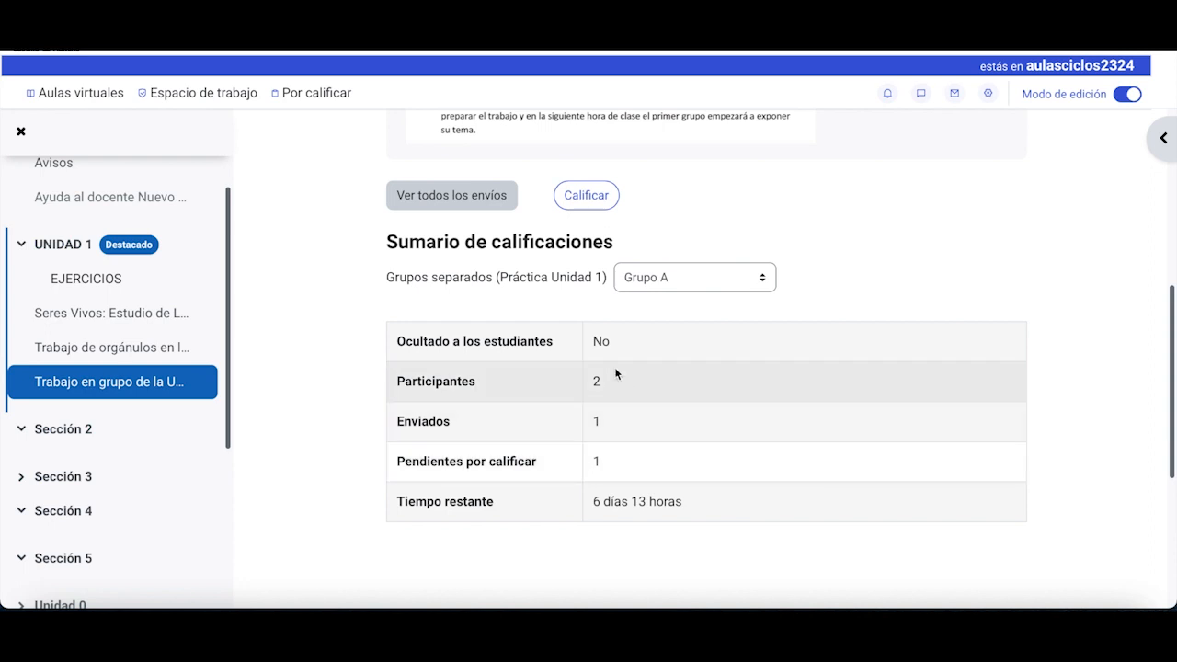
# Start grading Grupo A's submission Grupo1_Tarea.pdf and give it a grade of 5 out of 10
pyautogui.click(594, 204)
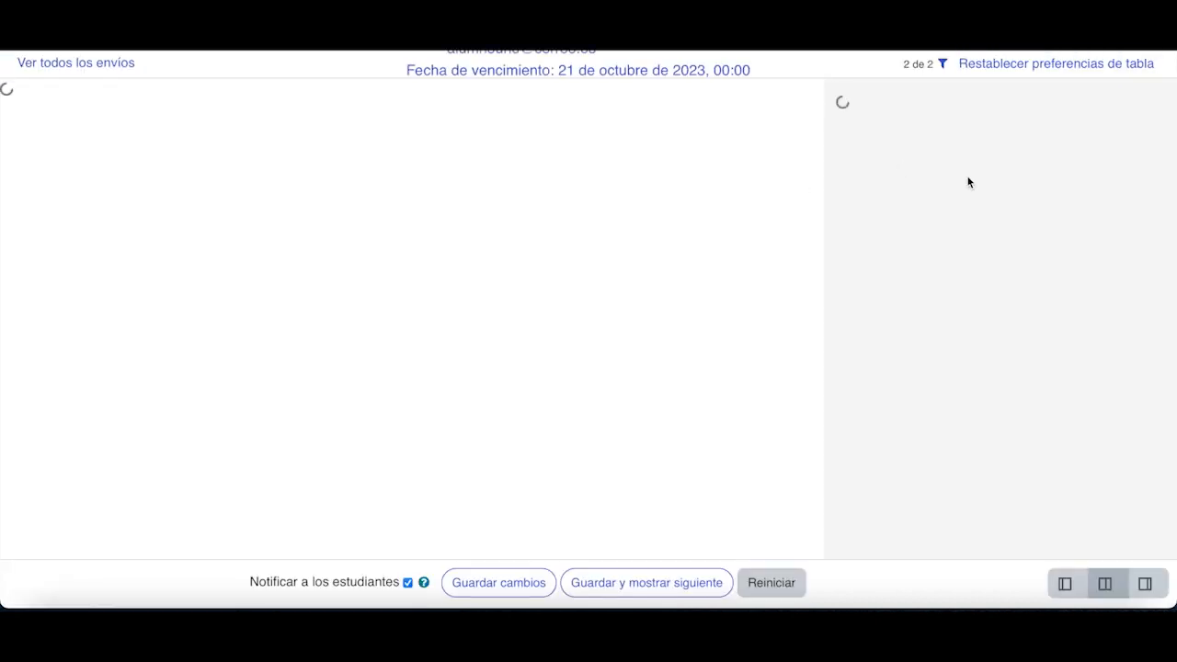
pyautogui.scroll(-1, 968, 182)
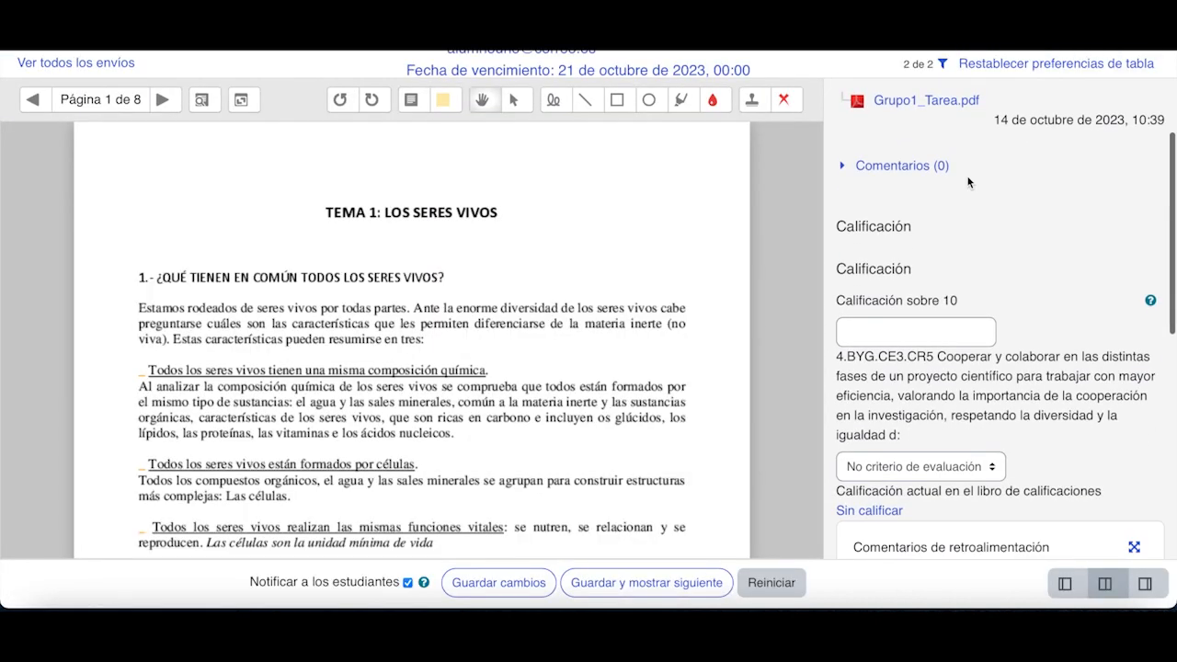
pyautogui.scroll(-1, 968, 182)
pyautogui.scroll(1, 931, 264)
pyautogui.click(904, 301)
pyautogui.write('5')
pyautogui.scroll(-1, 905, 301)
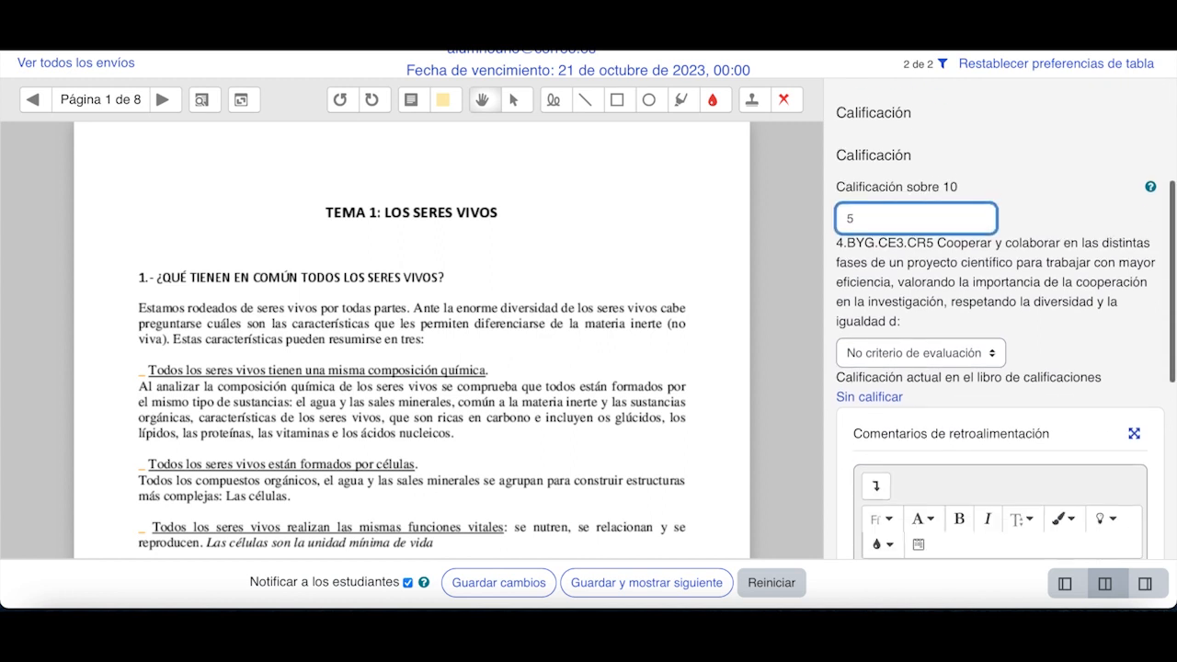
# Rate criterion 4.BYG.CE3.CR5 as C for the submission and add the feedback comment "Anotaciones"
pyautogui.scroll(-1, 906, 353)
pyautogui.click(914, 331)
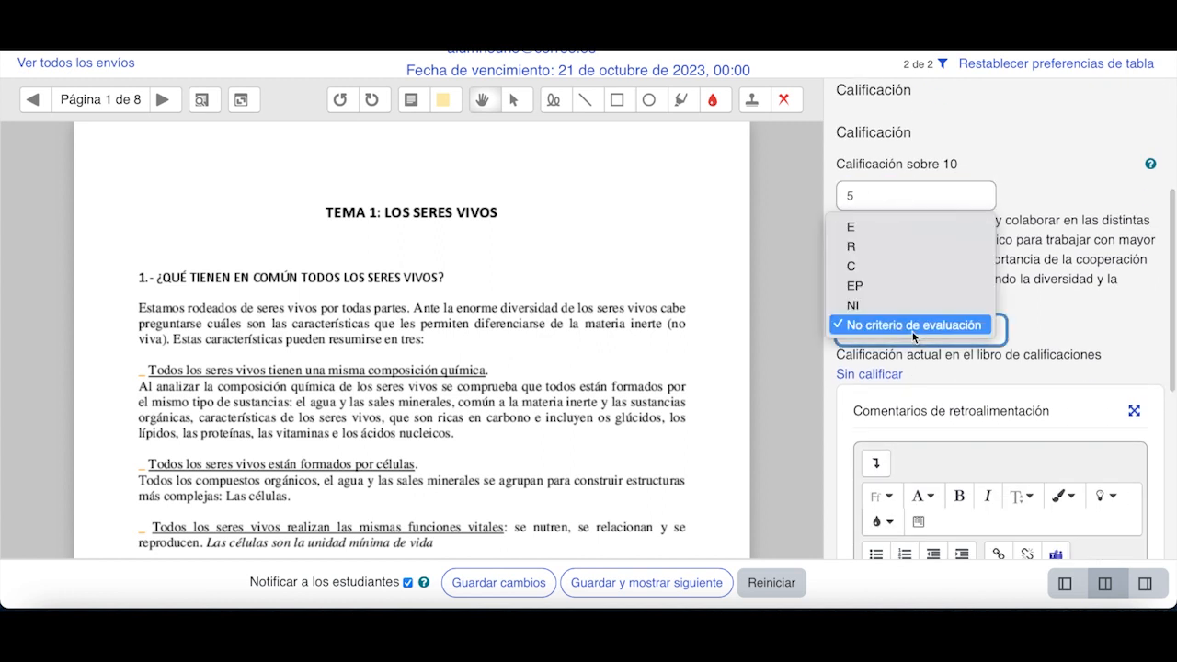
pyautogui.click(904, 265)
pyautogui.scroll(-3, 915, 464)
pyautogui.click(915, 464)
pyautogui.write('Anotaciones')
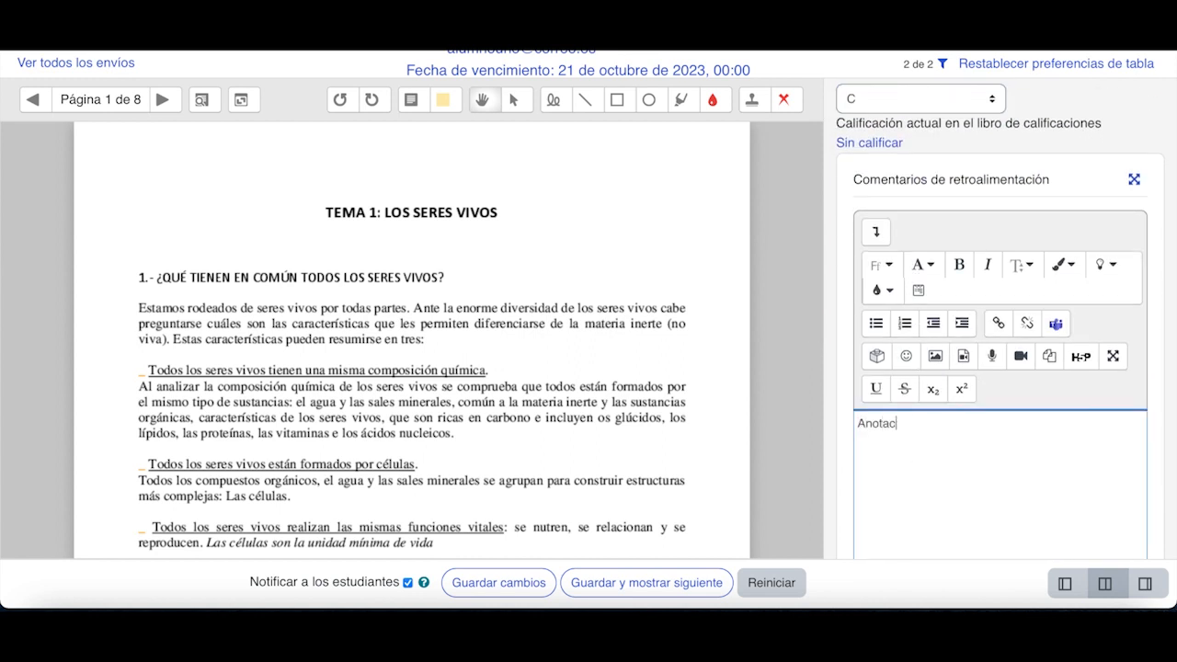
# Review the entered grade, criterion rating and feedback, save them and go to the next student
pyautogui.scroll(3, 932, 393)
pyautogui.scroll(2, 931, 393)
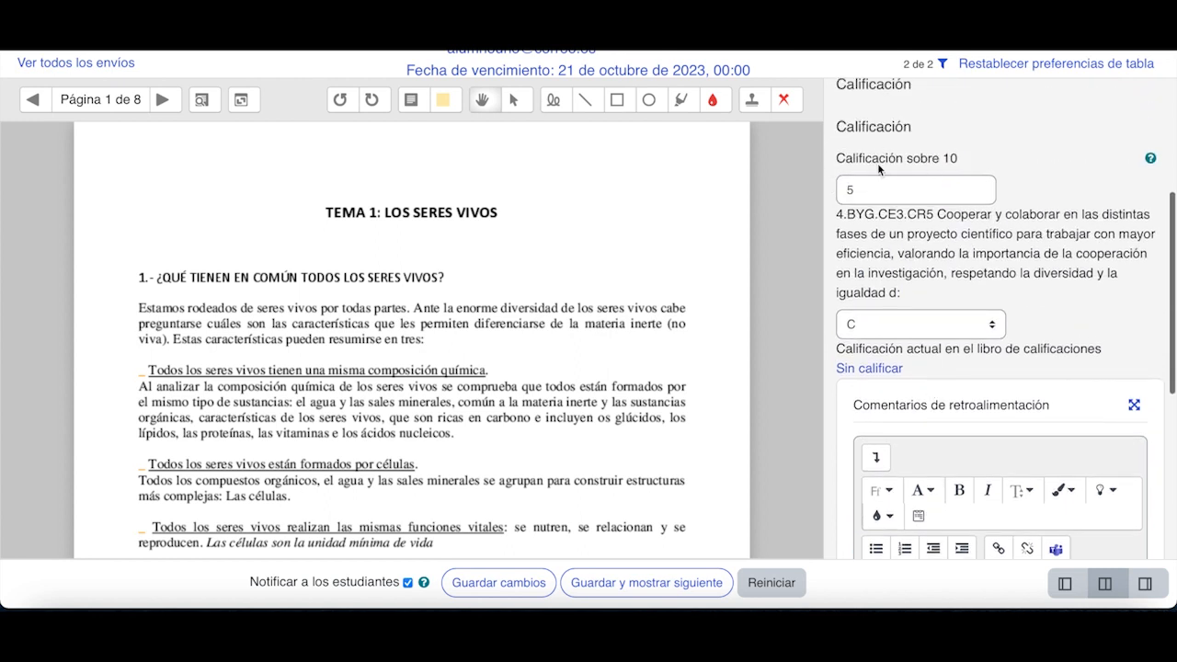
pyautogui.scroll(-2, 877, 163)
pyautogui.scroll(-1, 879, 168)
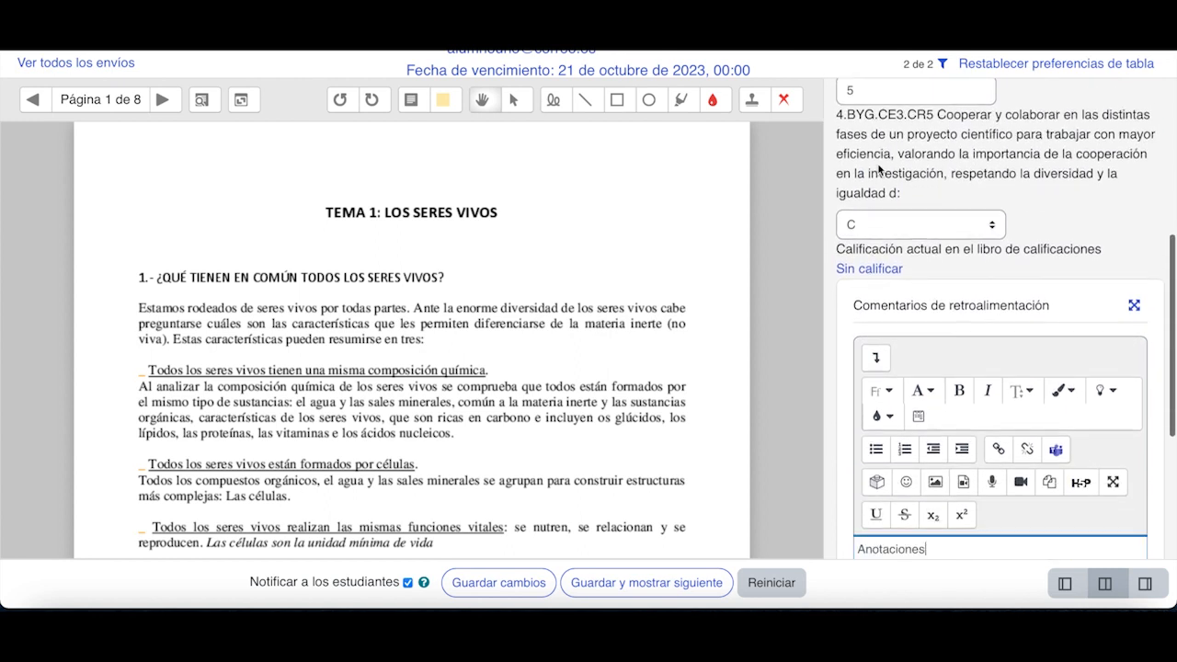
pyautogui.scroll(-1, 874, 135)
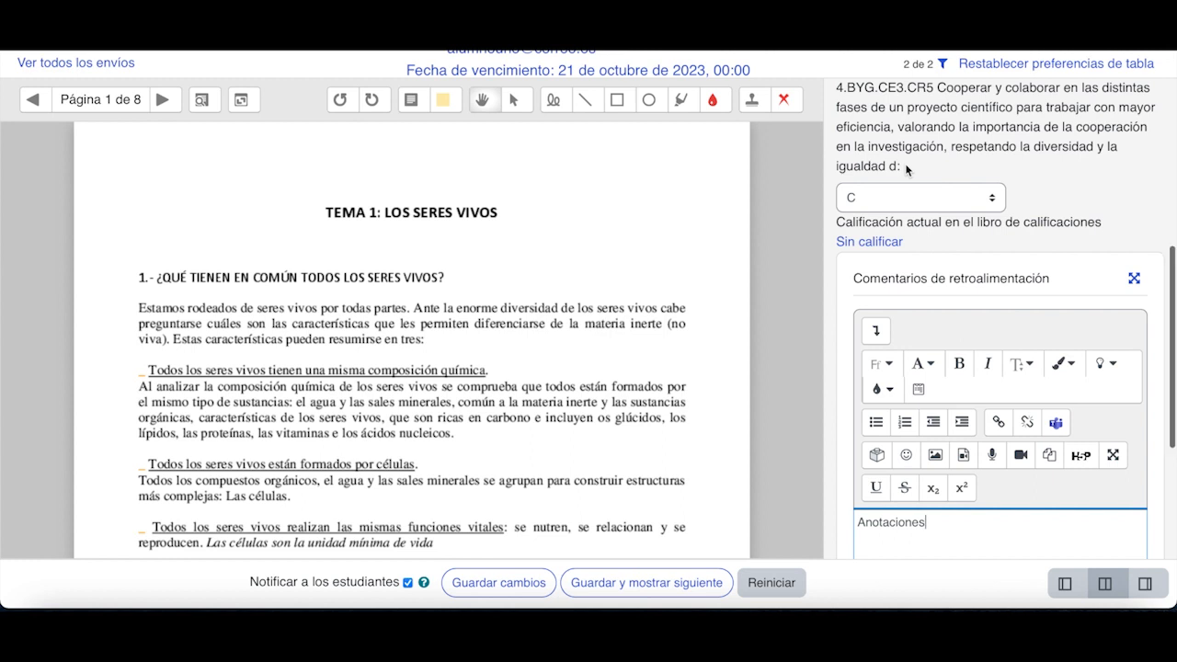
pyautogui.scroll(-10, 905, 169)
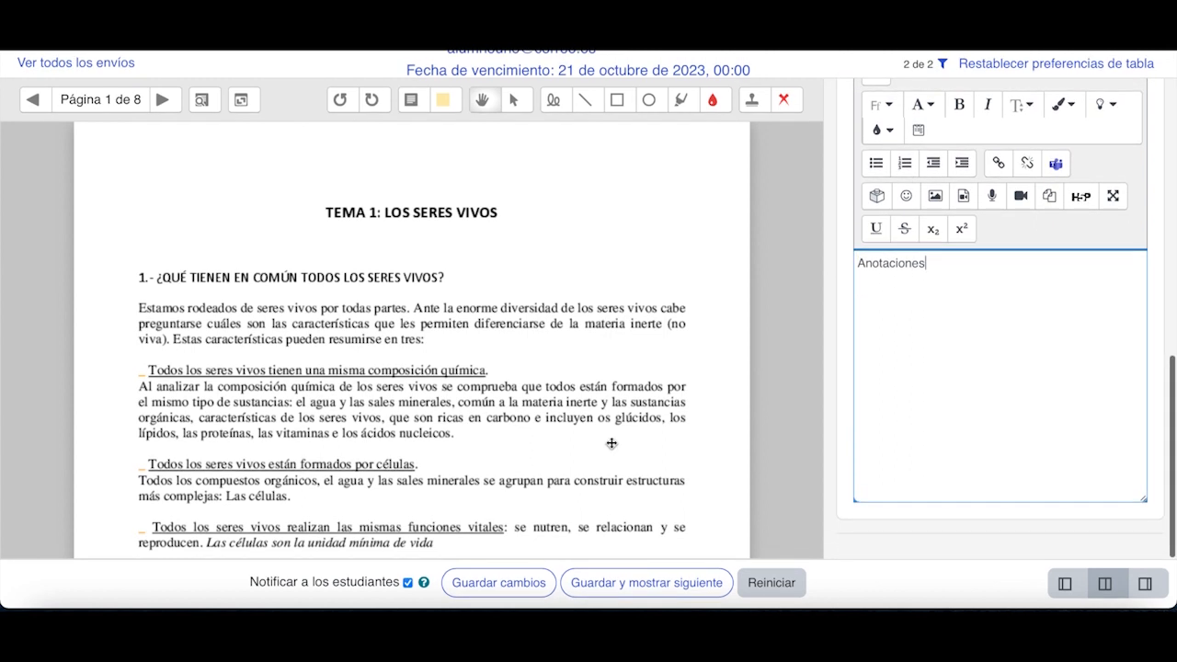
pyautogui.click(652, 586)
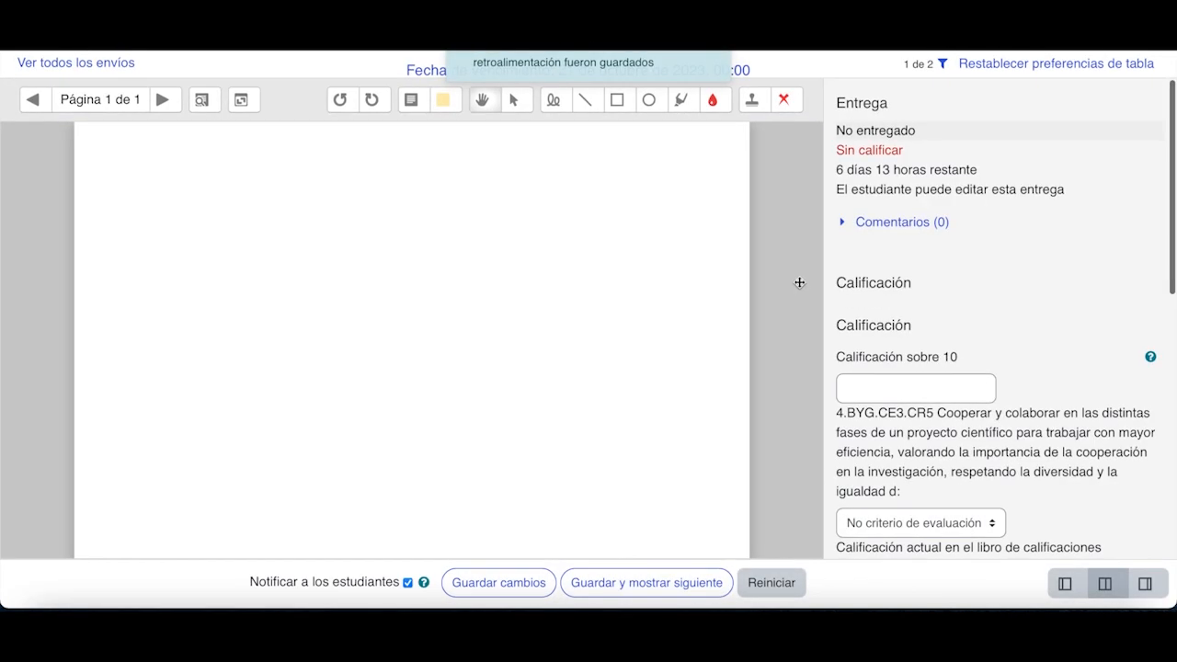
# Give the second student of Grupo A a grade of 5 out of 10
pyautogui.scroll(-1, 901, 251)
pyautogui.scroll(1, 902, 251)
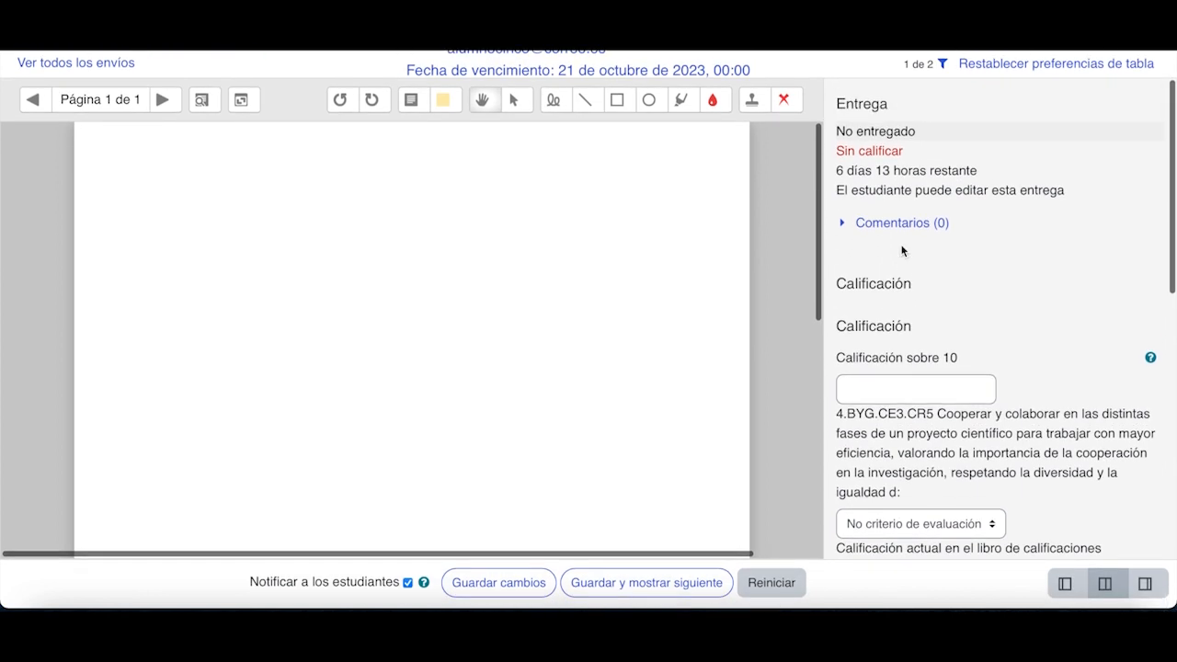
pyautogui.scroll(-3, 902, 251)
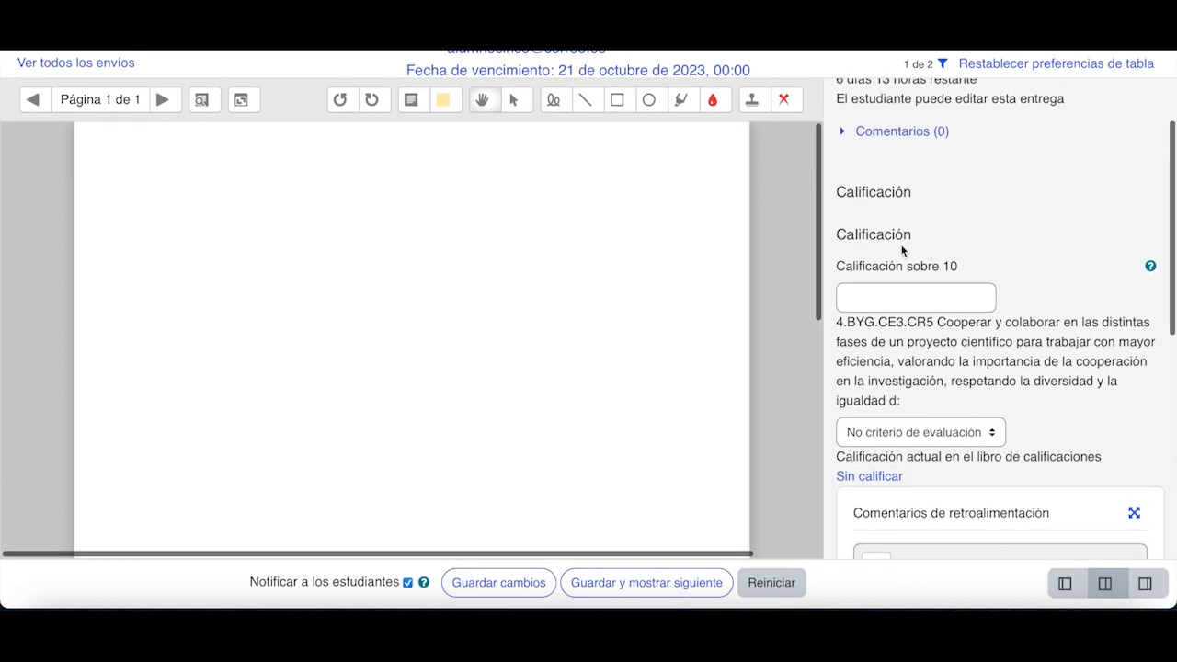
pyautogui.scroll(-1, 902, 251)
pyautogui.click(896, 253)
pyautogui.write('5')
pyautogui.scroll(-2, 896, 254)
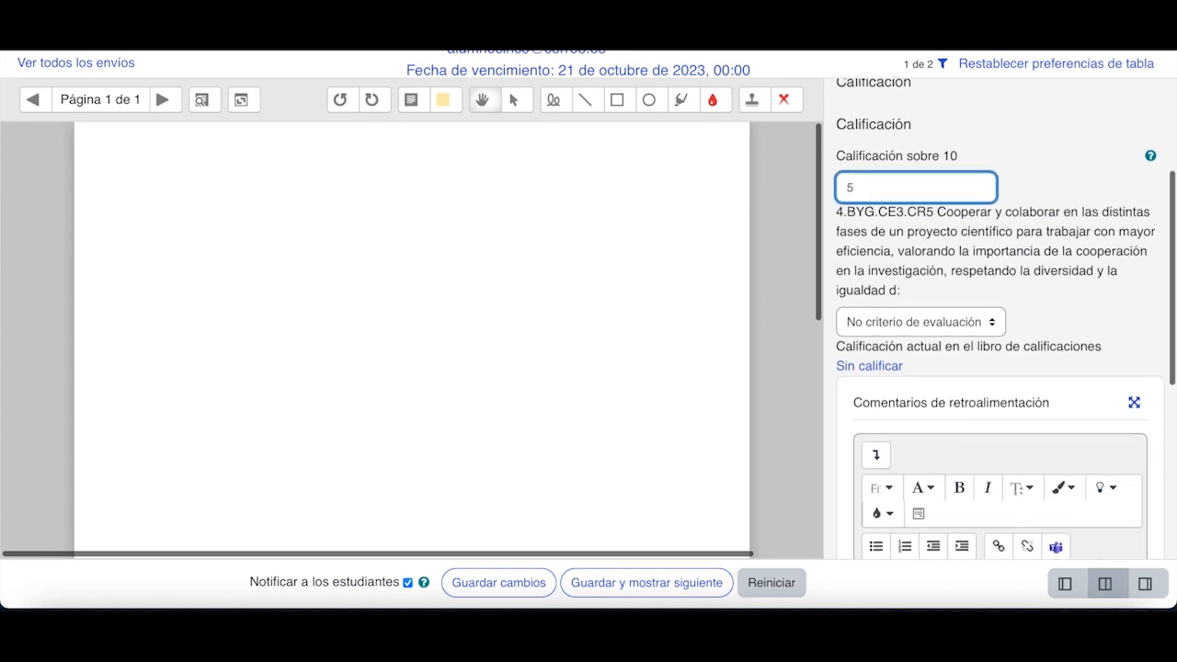
# For the second student, rate criterion 4.BYG.CE3.CR5 as C and enter the feedback comment "Anotaciones"
pyautogui.click(906, 326)
pyautogui.click(887, 260)
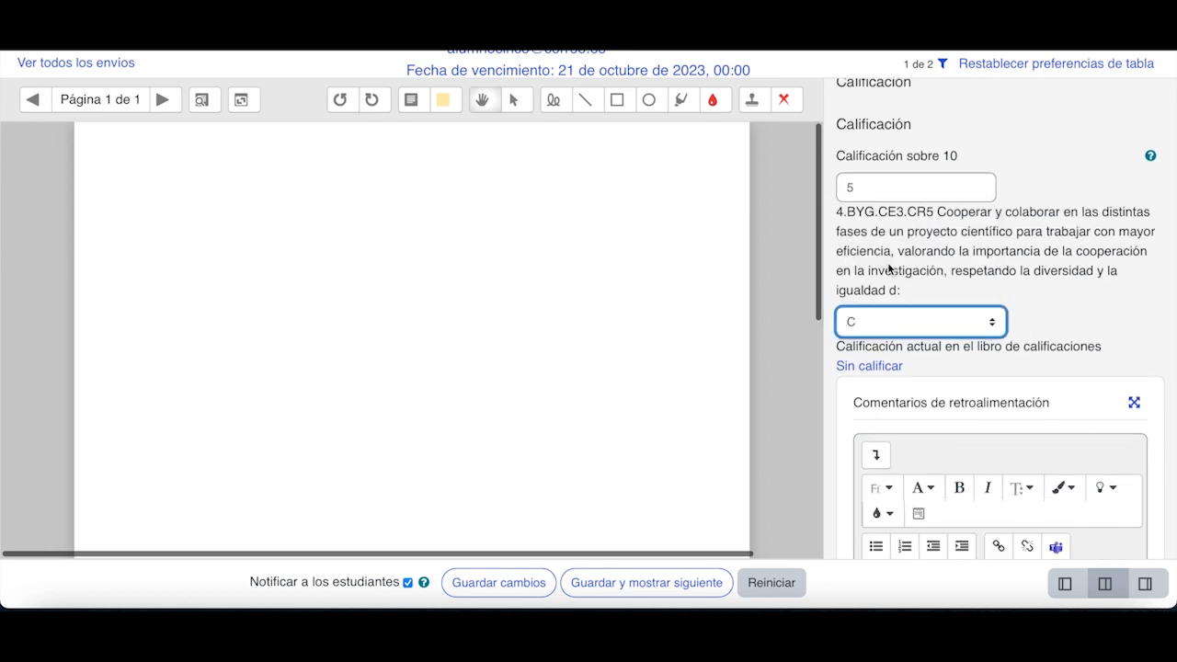
pyautogui.scroll(-5, 888, 268)
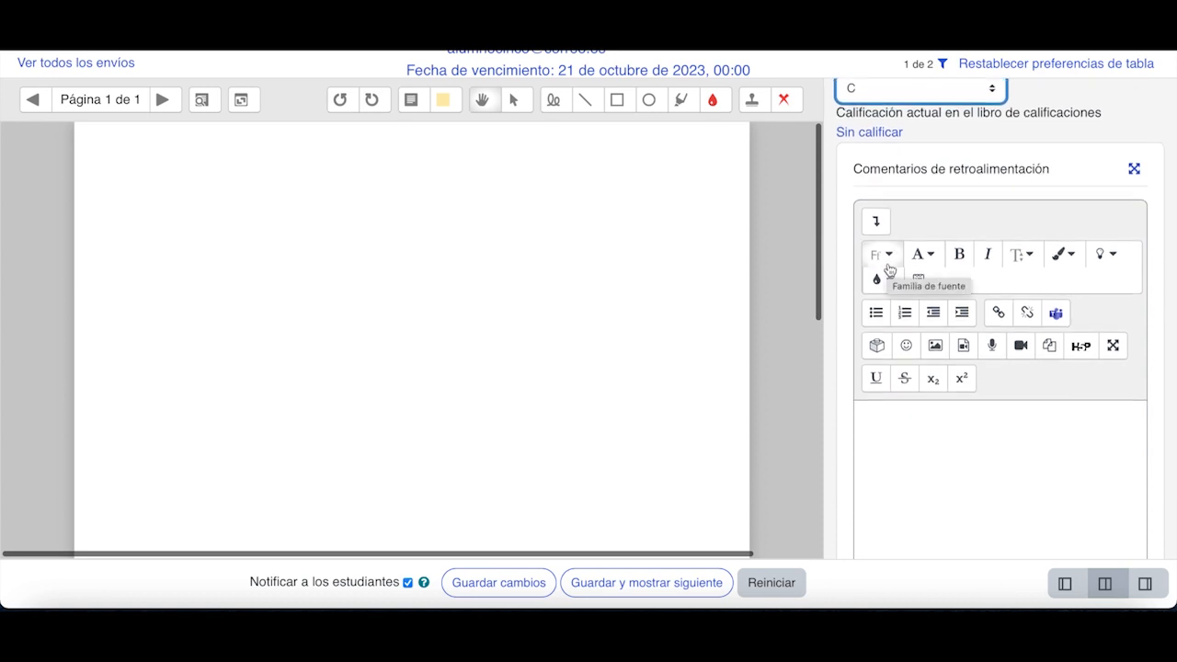
pyautogui.scroll(4, 888, 268)
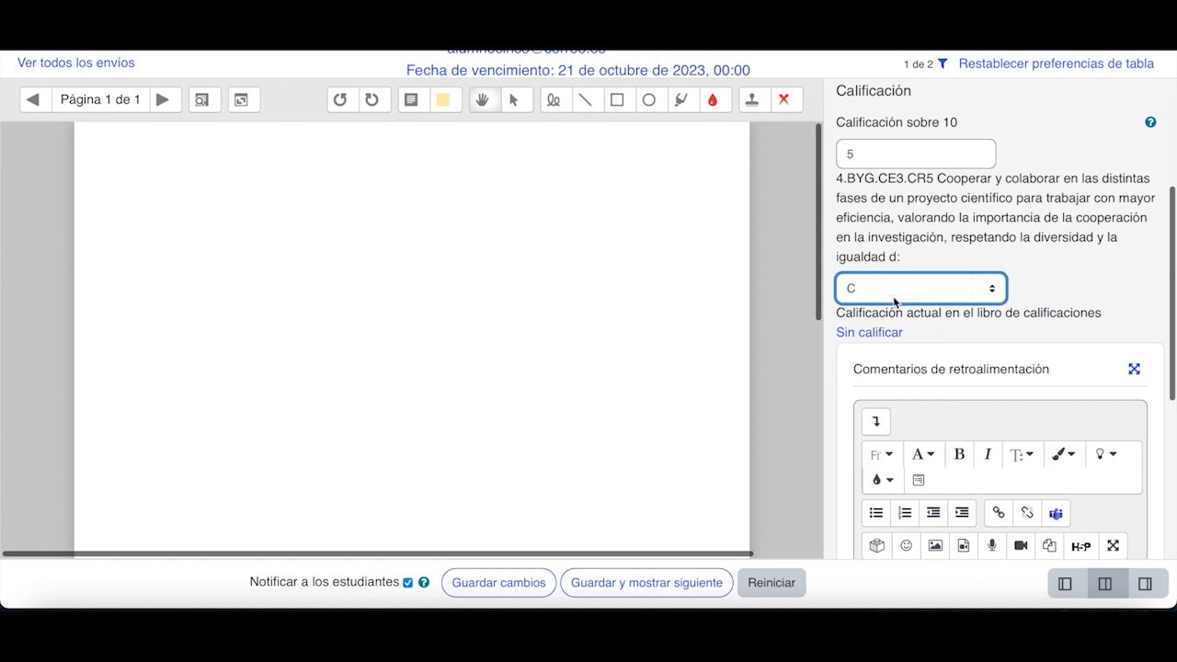
pyautogui.scroll(-4, 893, 296)
pyautogui.click(906, 474)
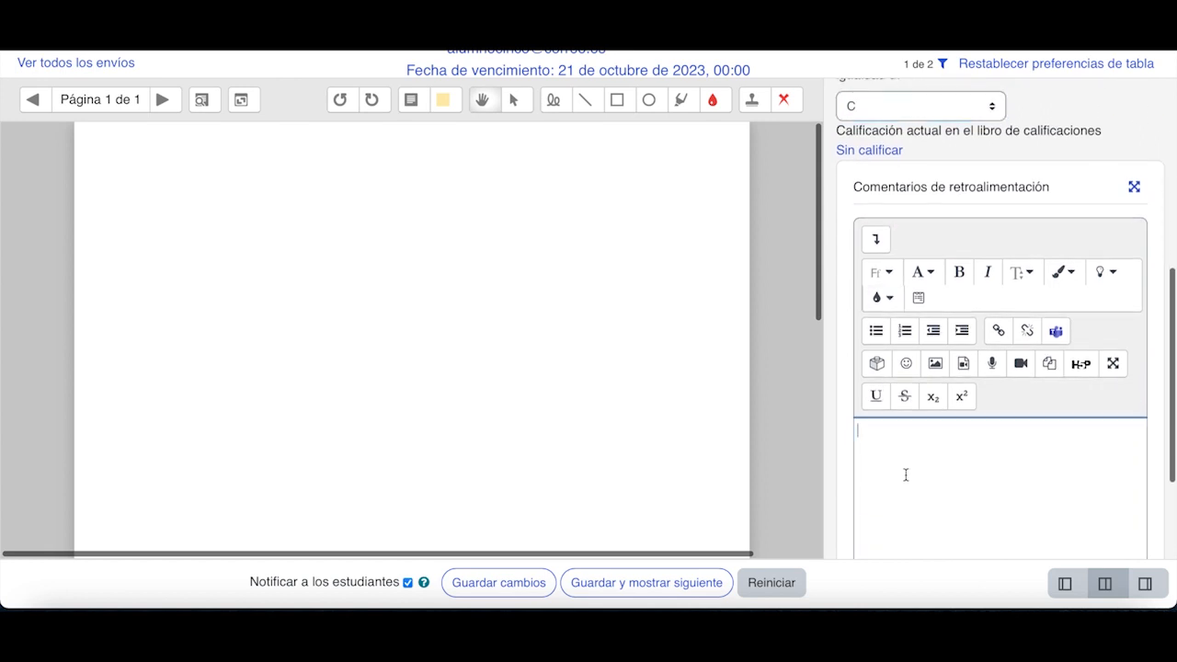
pyautogui.write('Anotaciones')
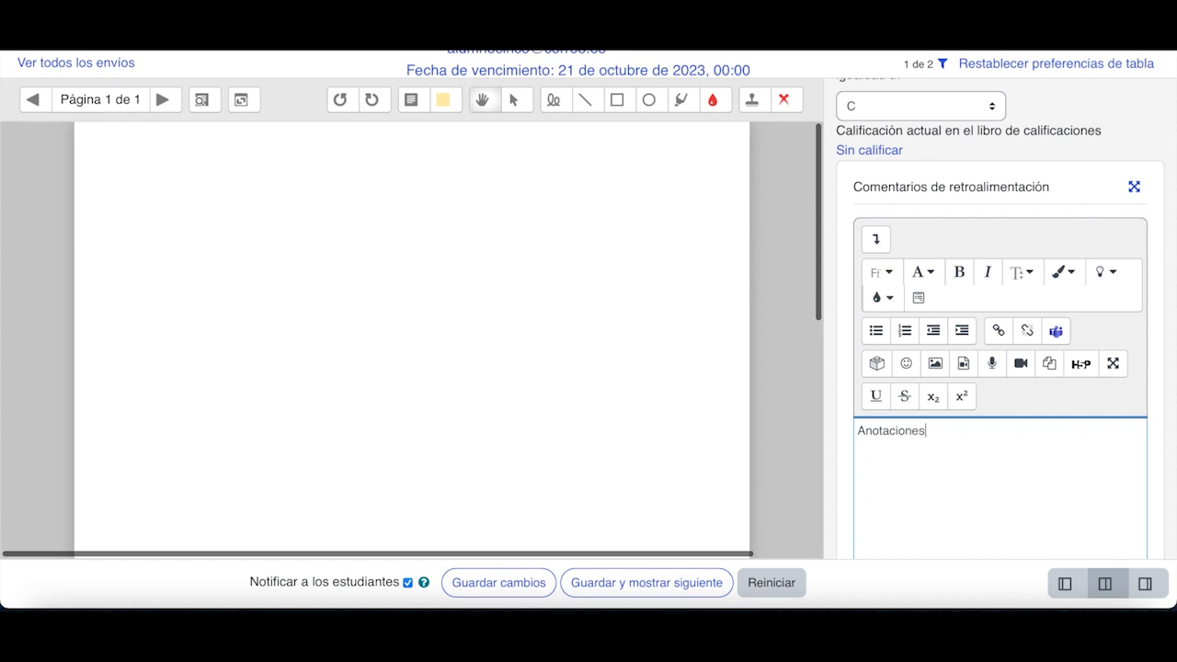
# Save the second student's grade, criterion rating and feedback comment
pyautogui.scroll(-4, 1002, 318)
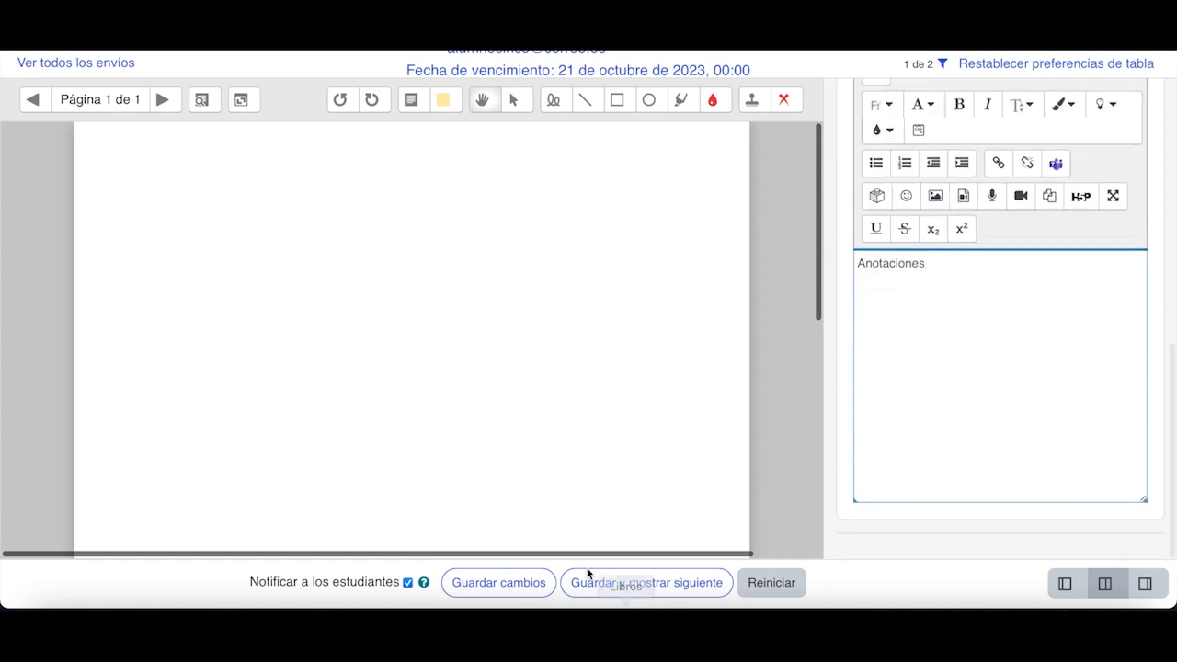
pyautogui.click(515, 586)
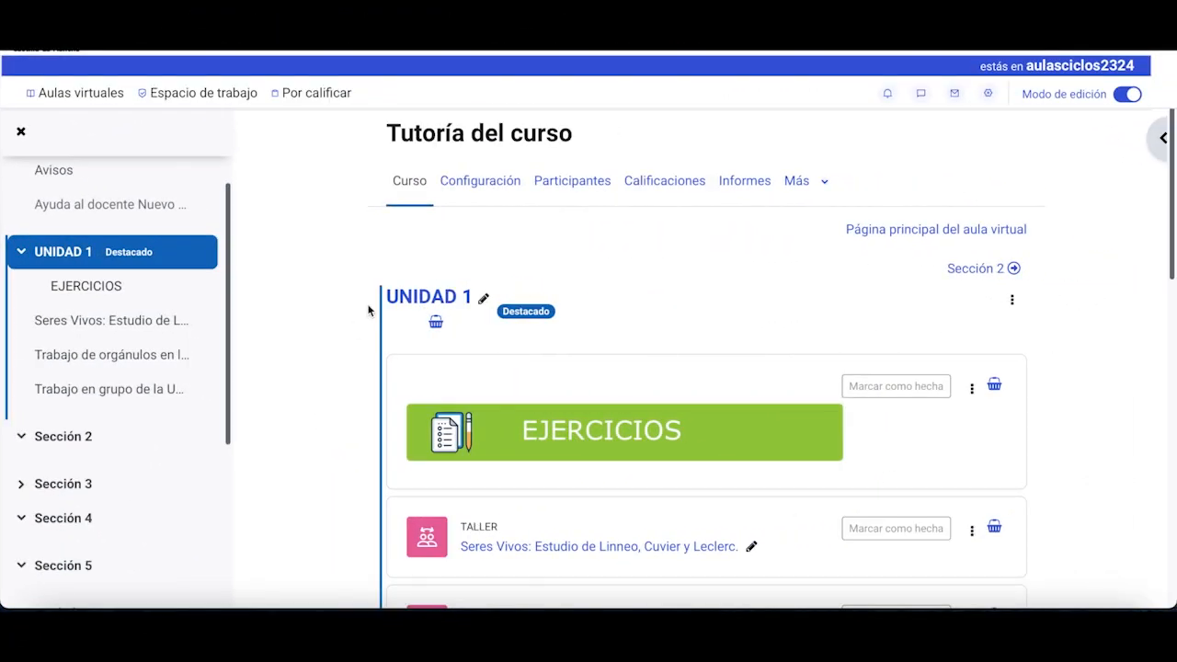
# Open the course's grader report and examine the Grupo A students' grades across the activity columns
pyautogui.click(662, 181)
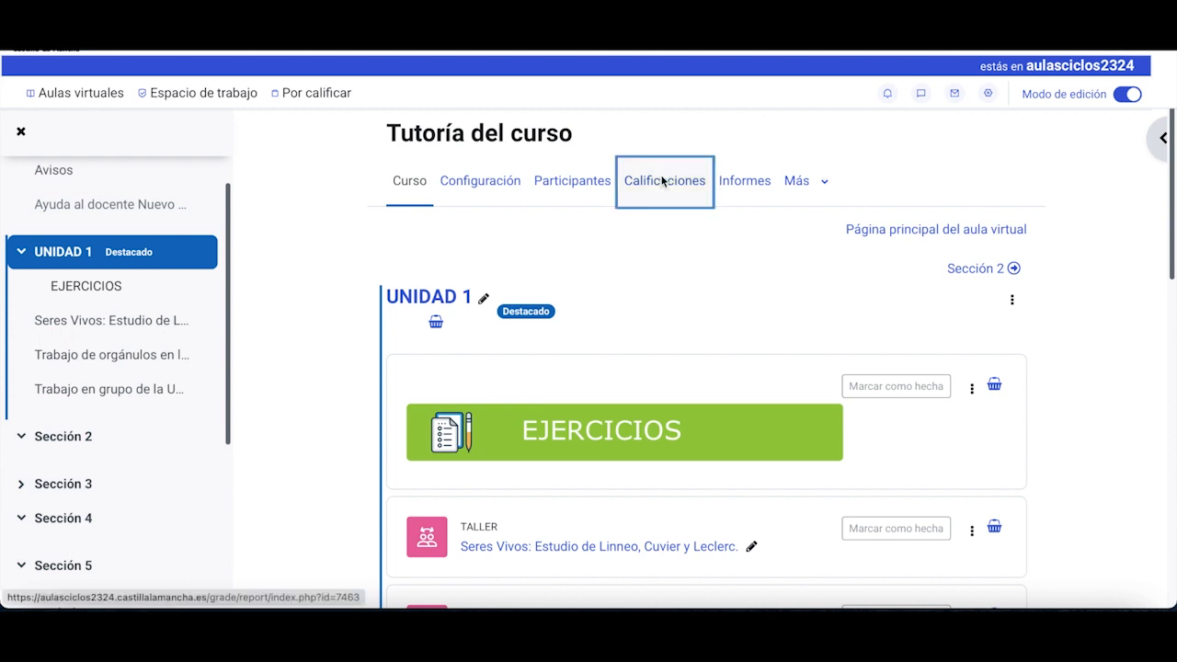
pyautogui.scroll(-2, 593, 308)
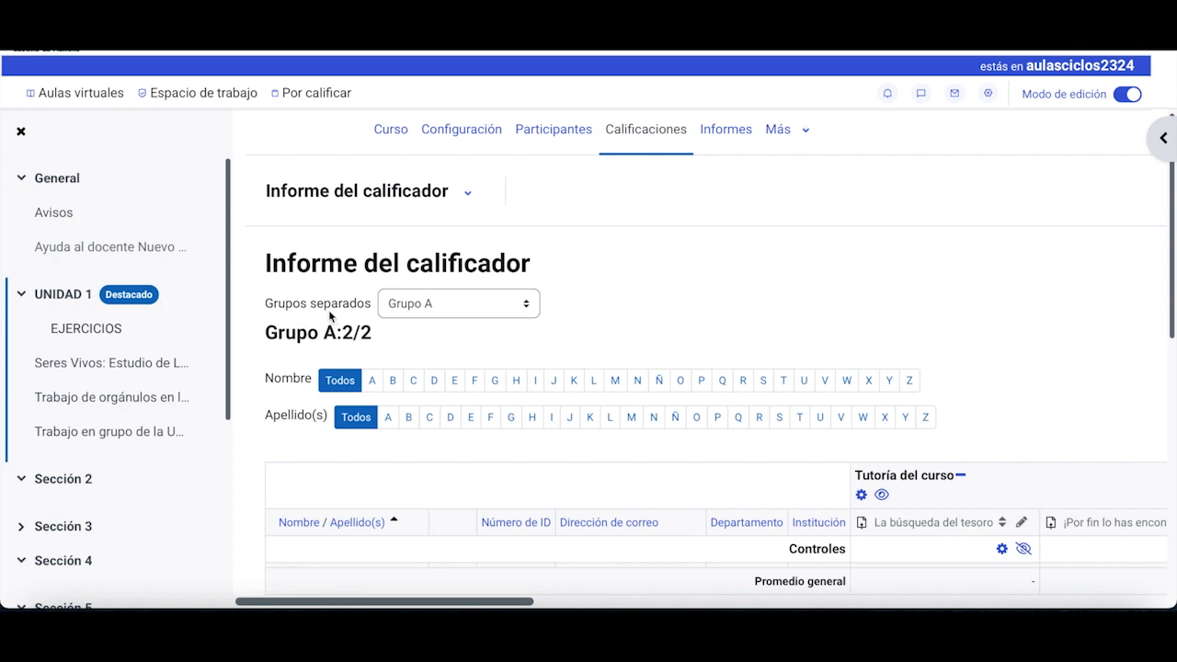
pyautogui.click(512, 307)
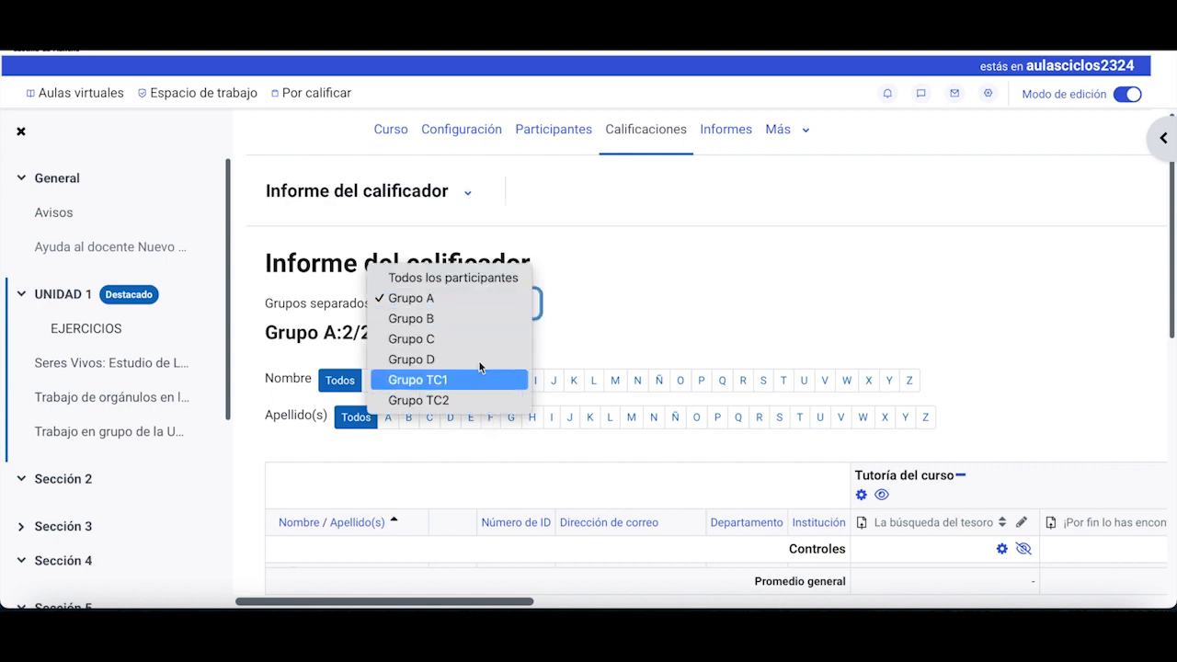
pyautogui.click(601, 294)
pyautogui.scroll(-2, 604, 294)
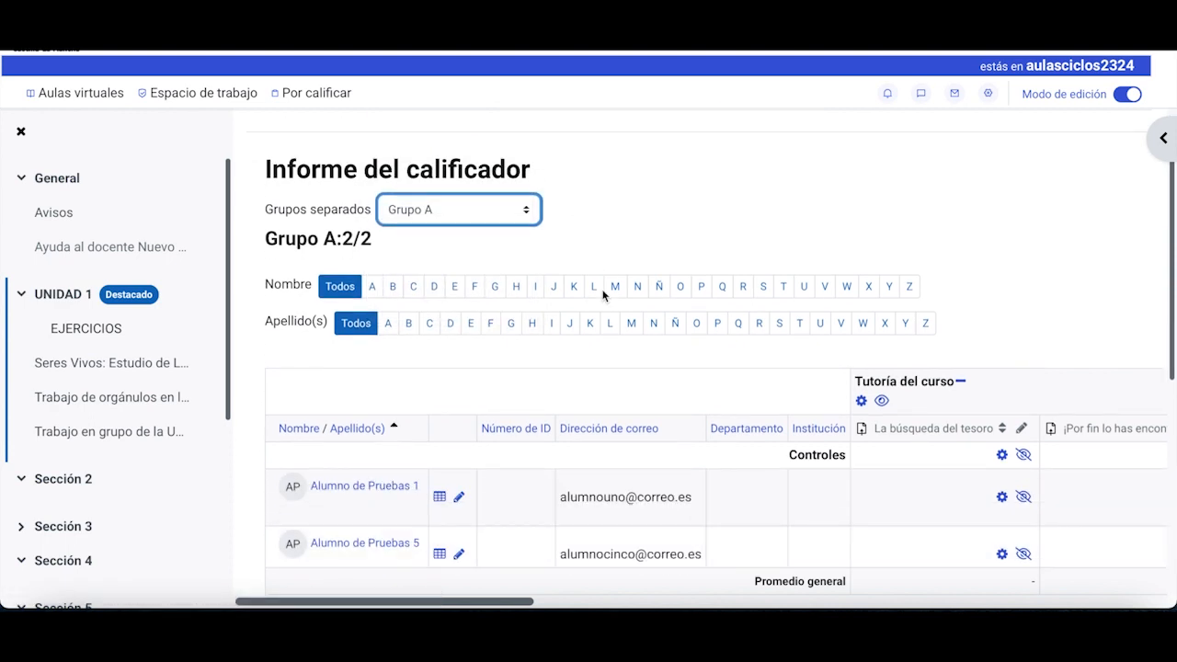
pyautogui.scroll(-1, 603, 294)
pyautogui.hscroll(15, 753, 420)
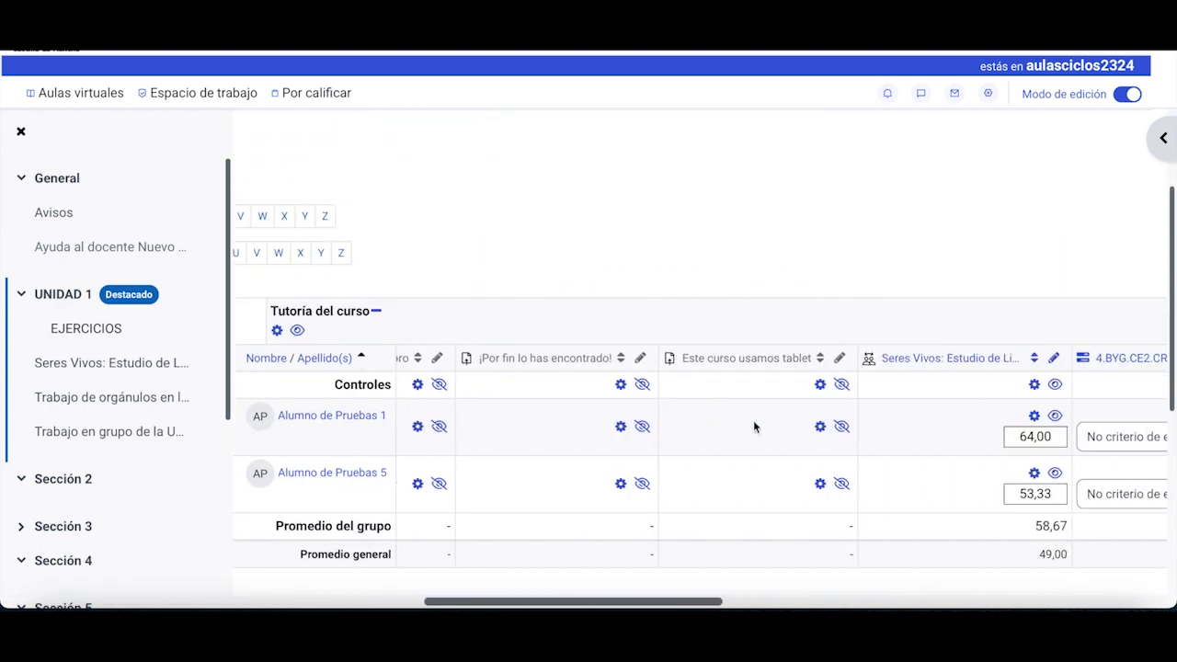
pyautogui.hscroll(5, 753, 420)
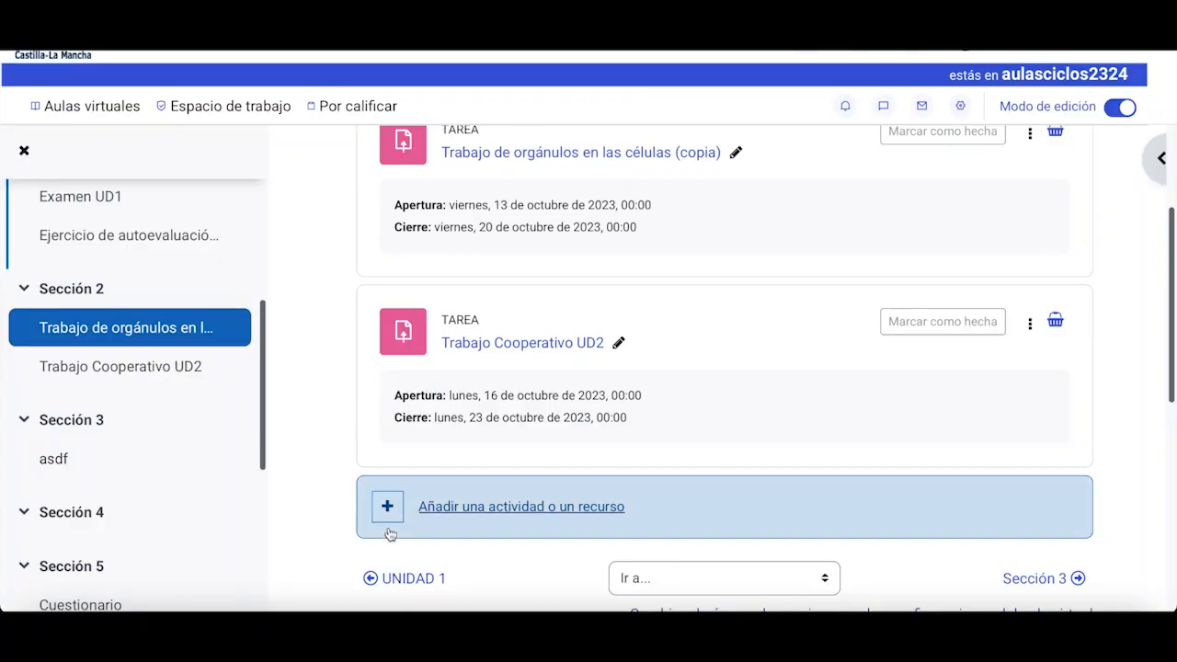
# Add an Elección de grupo activity to Sección 2, titled "Elección de grupo" with the description "Descripción"
pyautogui.click(492, 517)
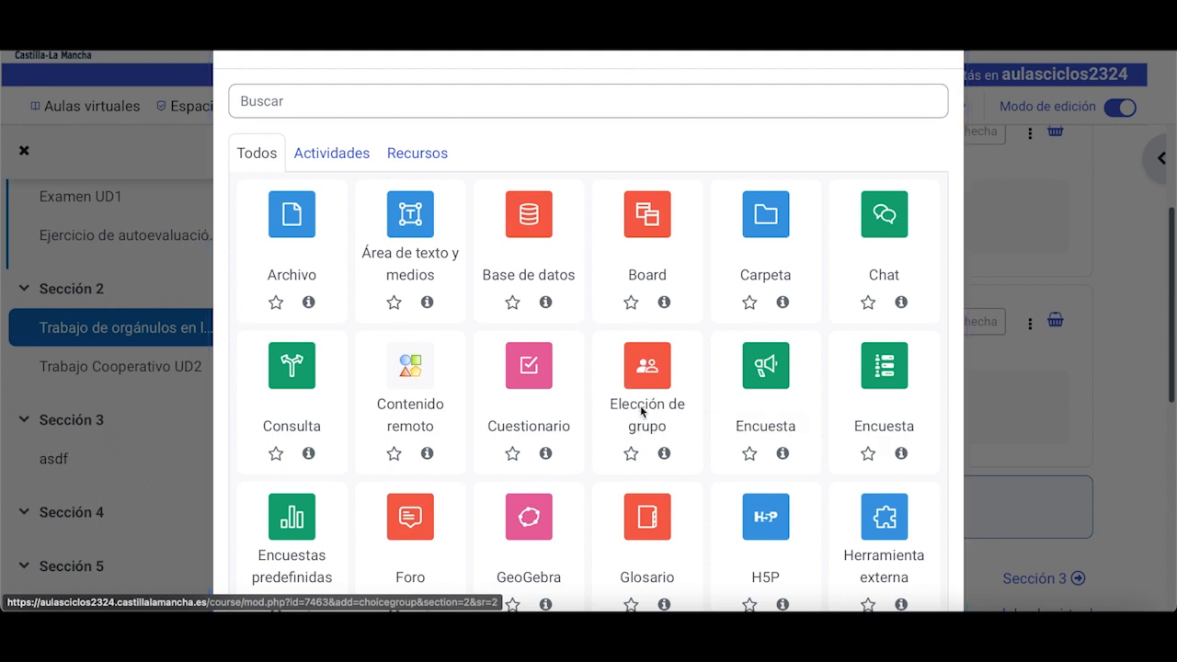
pyautogui.click(641, 408)
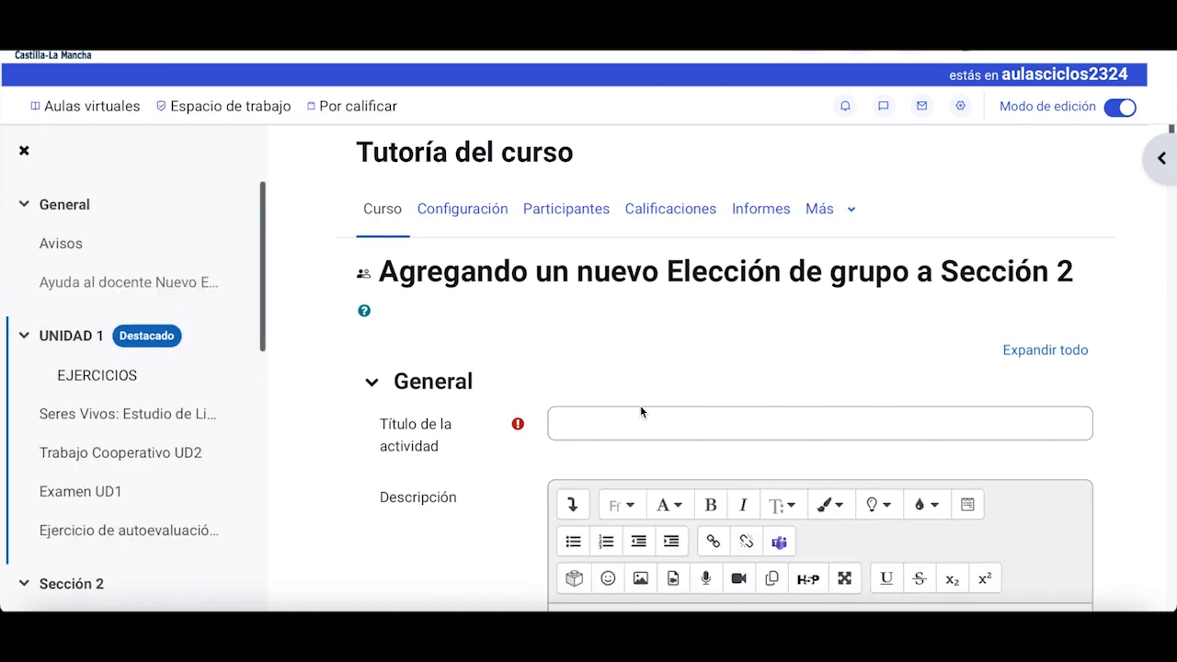
pyautogui.click(597, 430)
pyautogui.write('E')
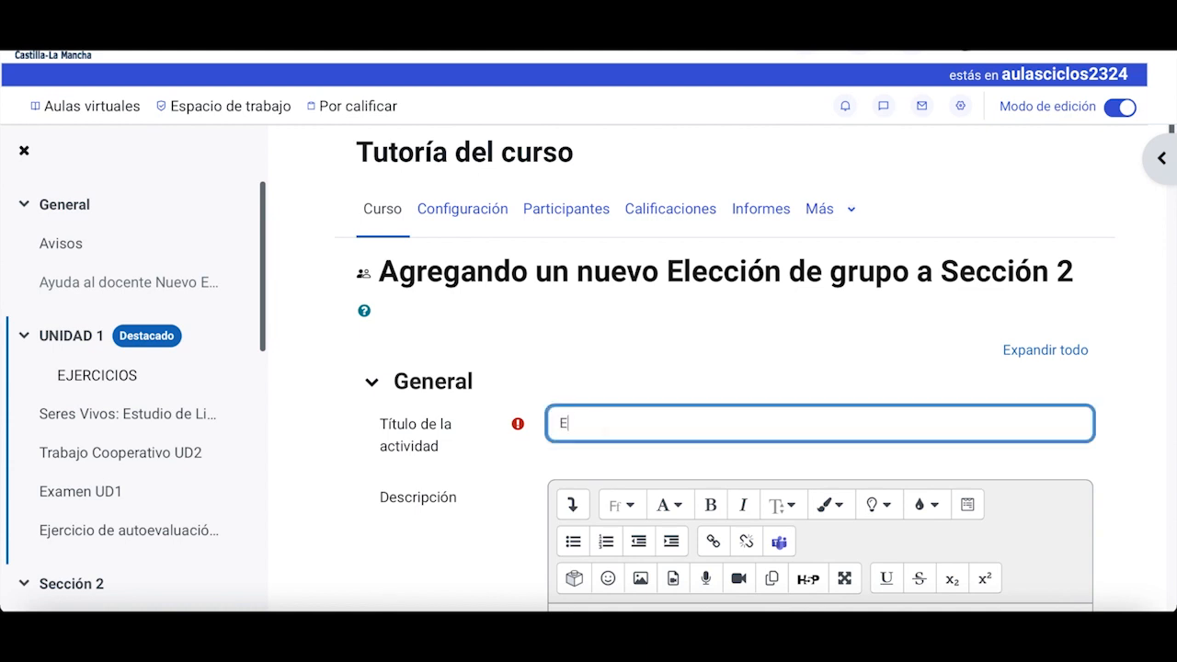
pyautogui.write('lección de grupo')
pyautogui.scroll(-2, 607, 515)
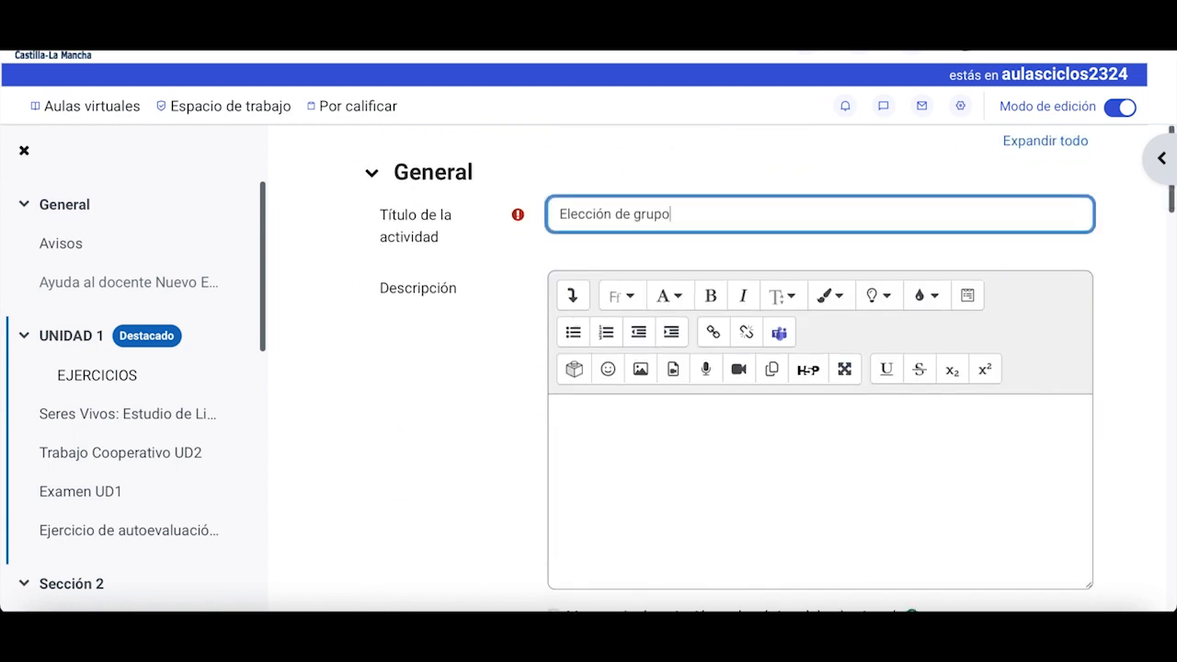
pyautogui.click(605, 455)
pyautogui.write('Descripción')
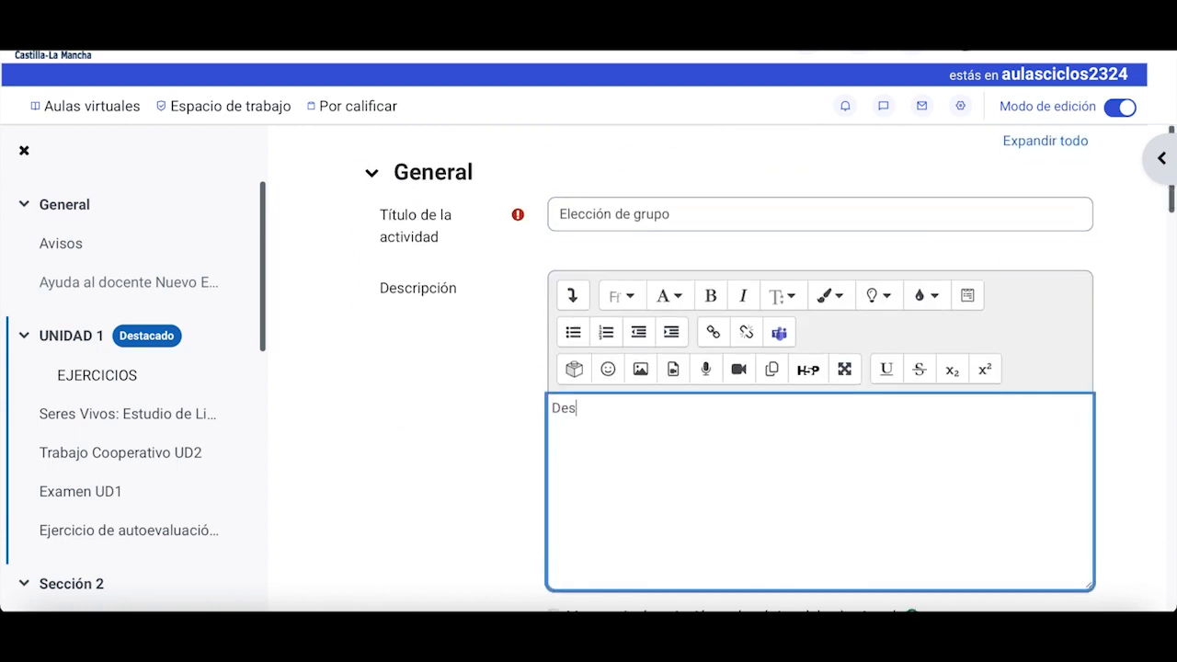
# Examine the activity's miscellaneous settings for multiple group enrolment, publishing and privacy of results, changing the choice and filtering responses
pyautogui.scroll(-4, 726, 368)
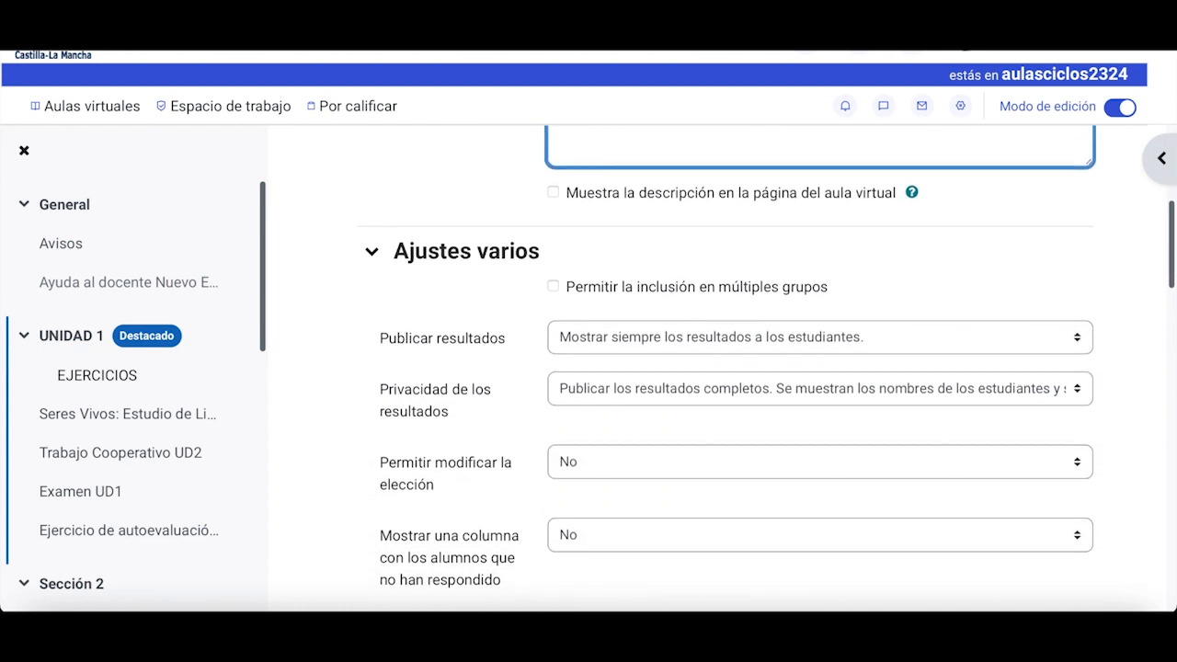
pyautogui.scroll(-1, 726, 368)
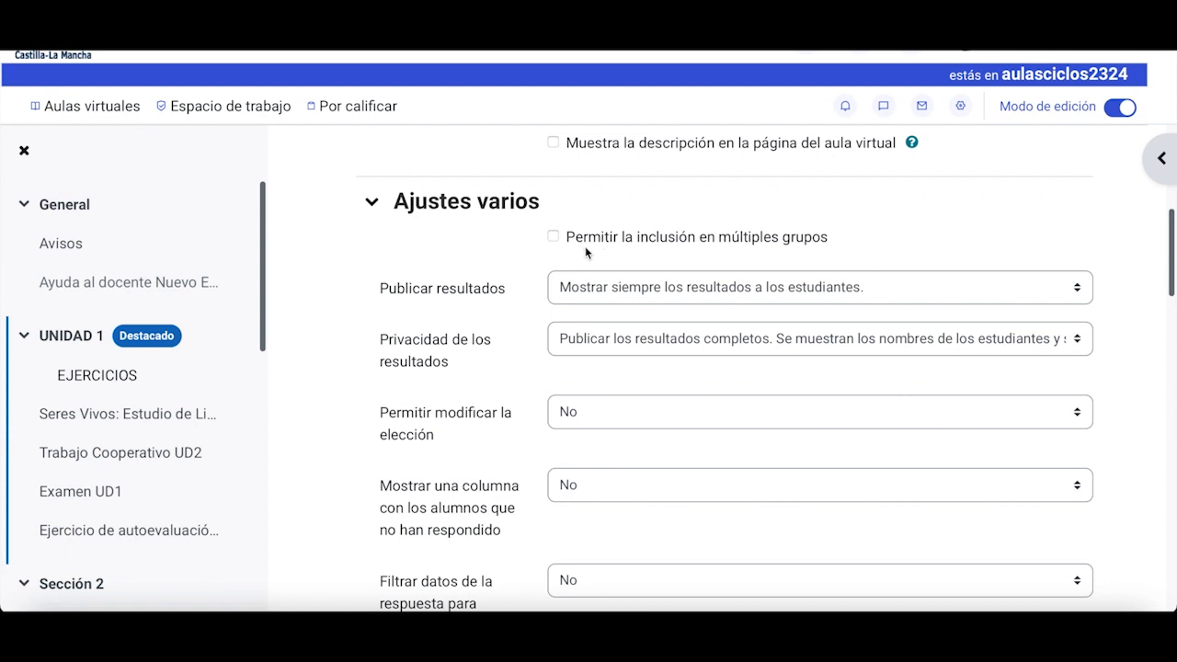
pyautogui.click(604, 294)
pyautogui.click(477, 264)
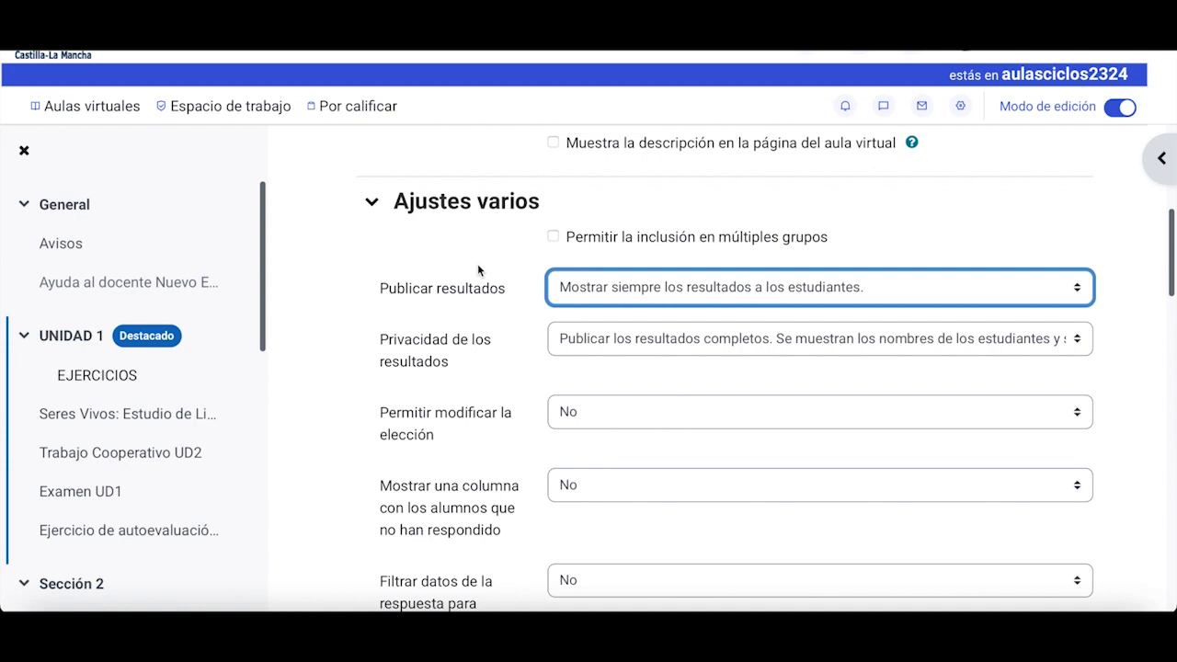
pyautogui.click(574, 342)
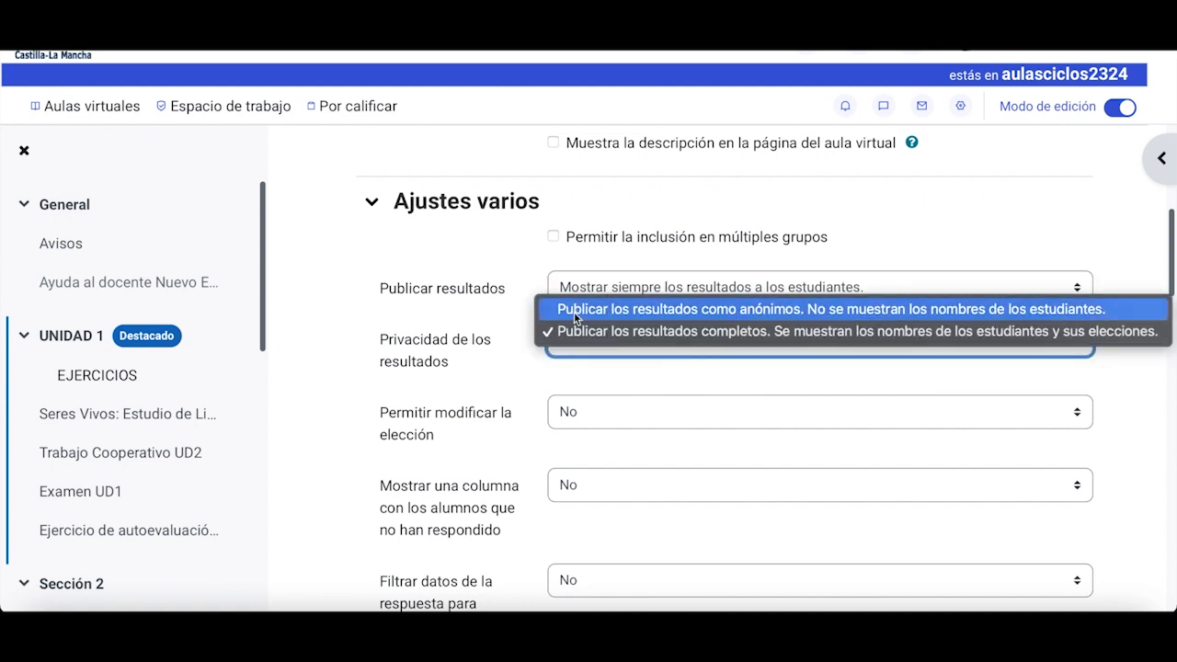
pyautogui.click(432, 348)
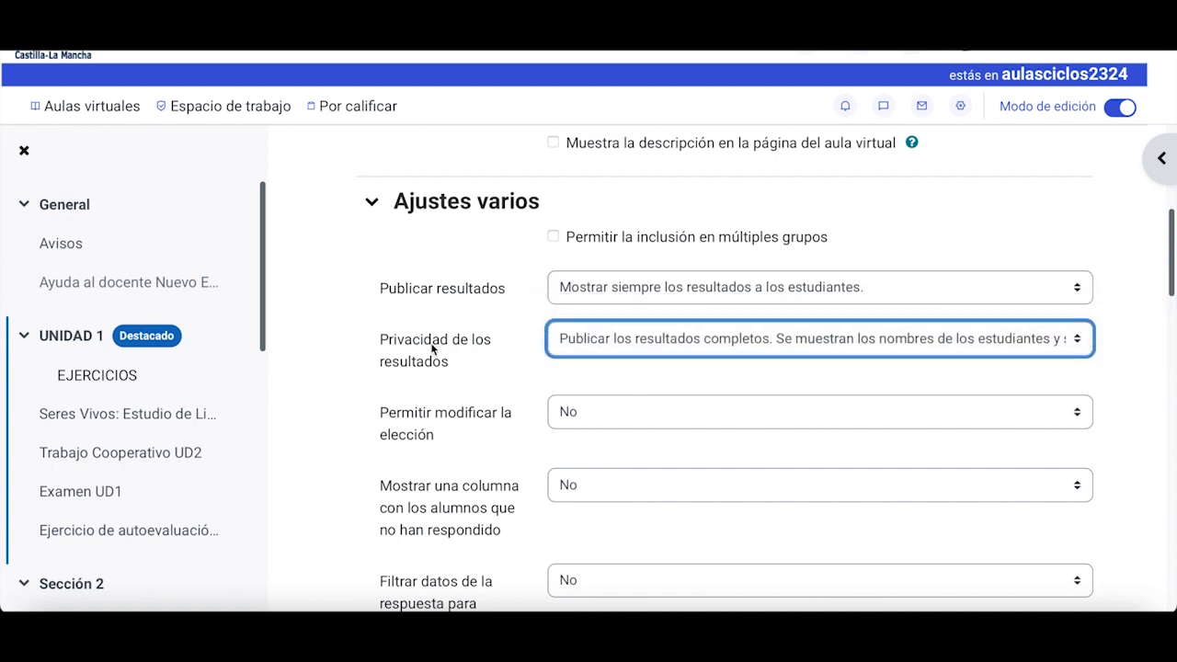
pyautogui.scroll(-2, 432, 348)
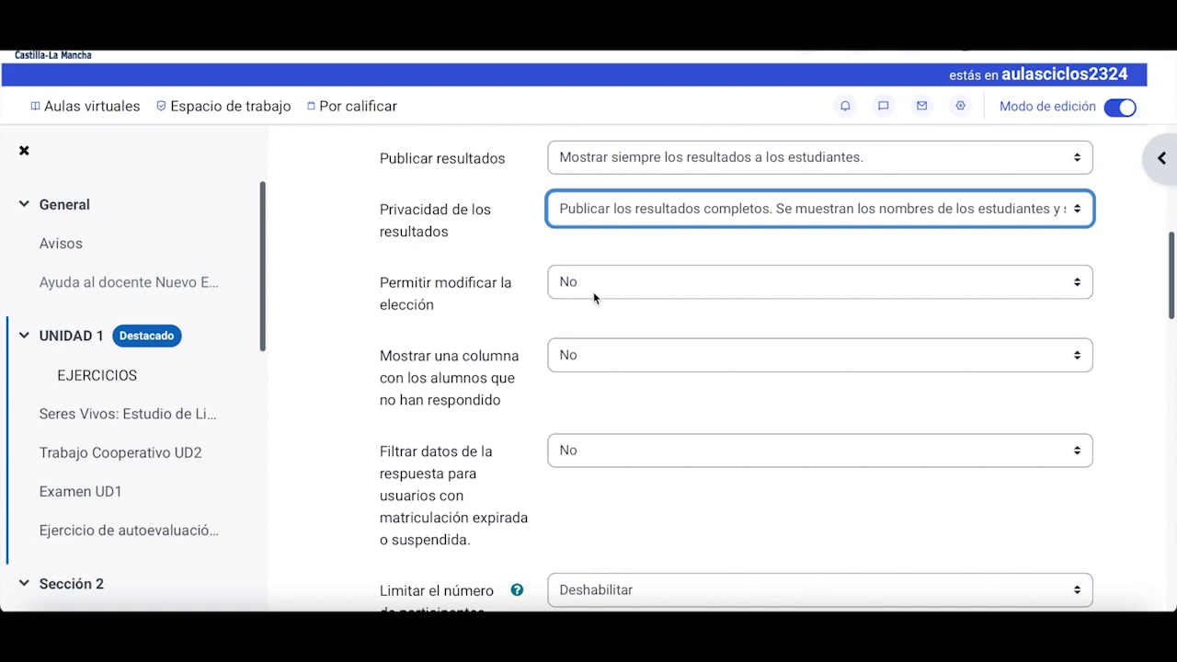
pyautogui.scroll(-2, 593, 292)
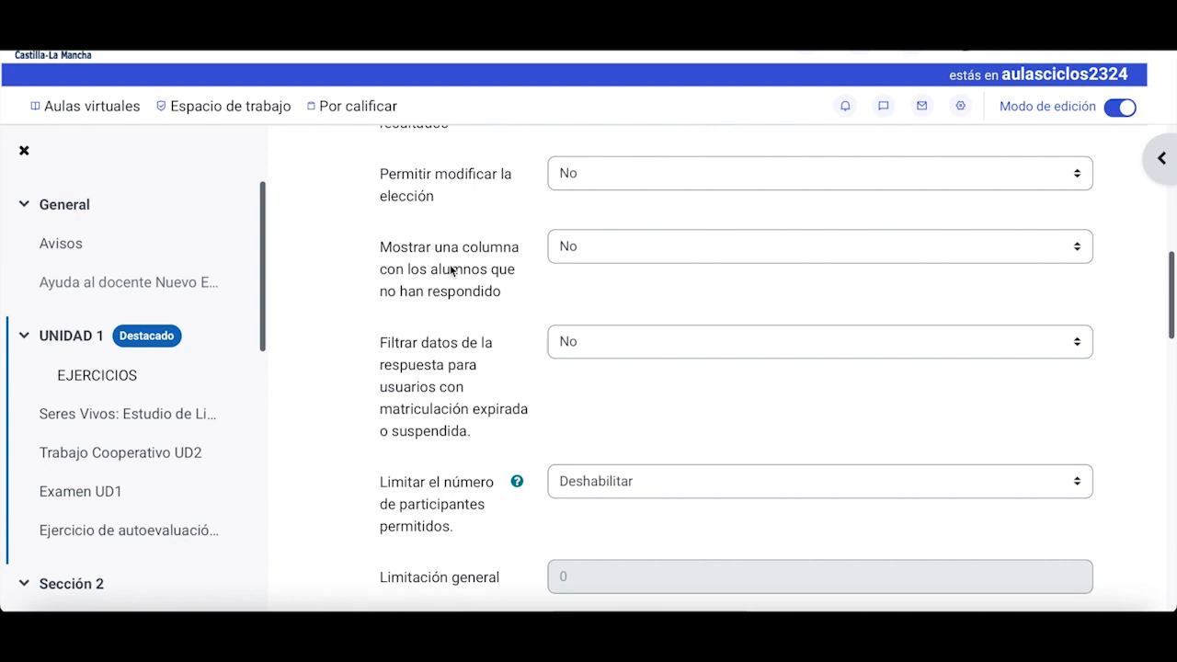
pyautogui.scroll(-1, 450, 270)
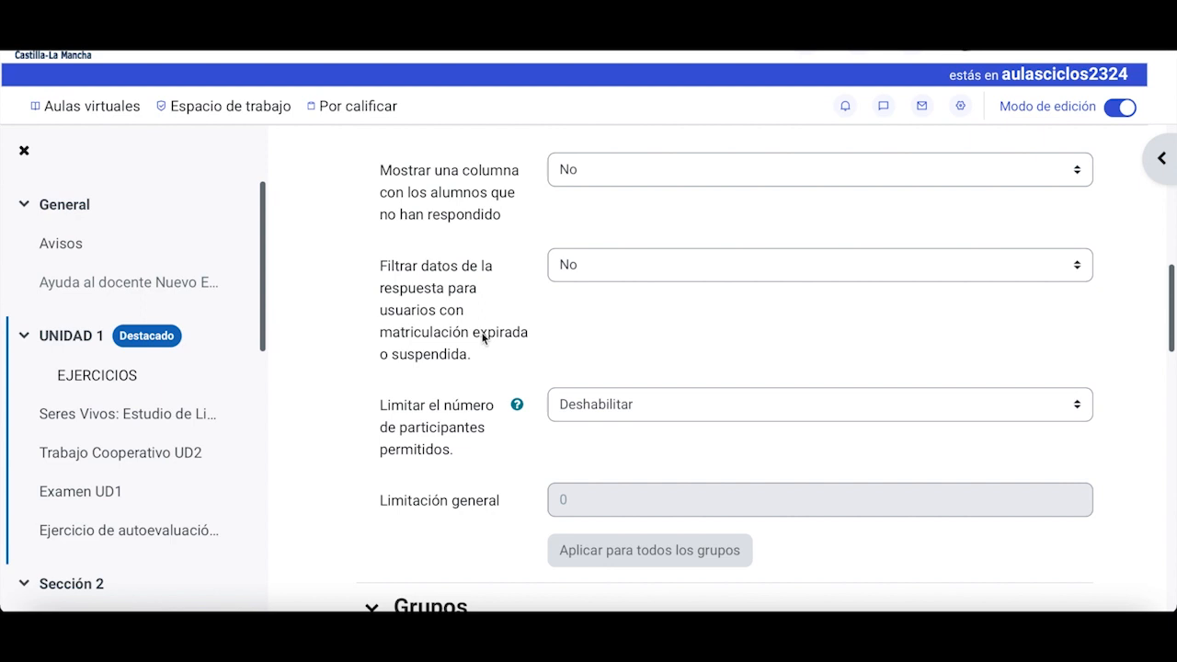
pyautogui.scroll(-1, 482, 339)
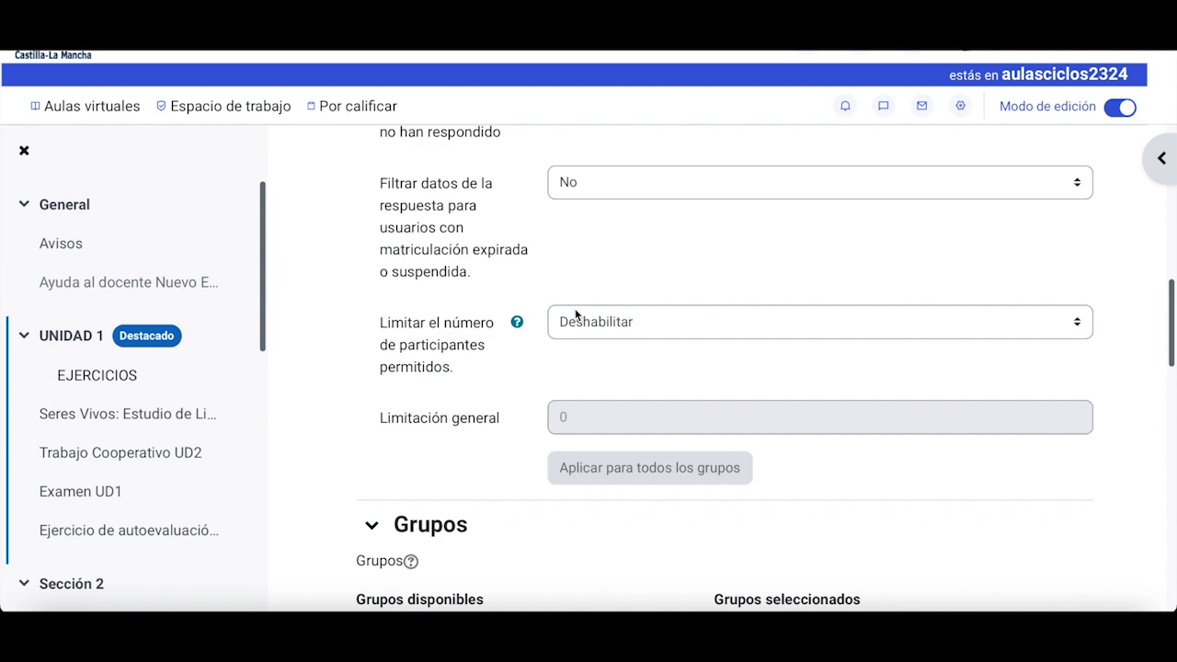
# Enable the limit on permitted participants, set the general limitation to 4 and apply it to all groups
pyautogui.scroll(1, 575, 313)
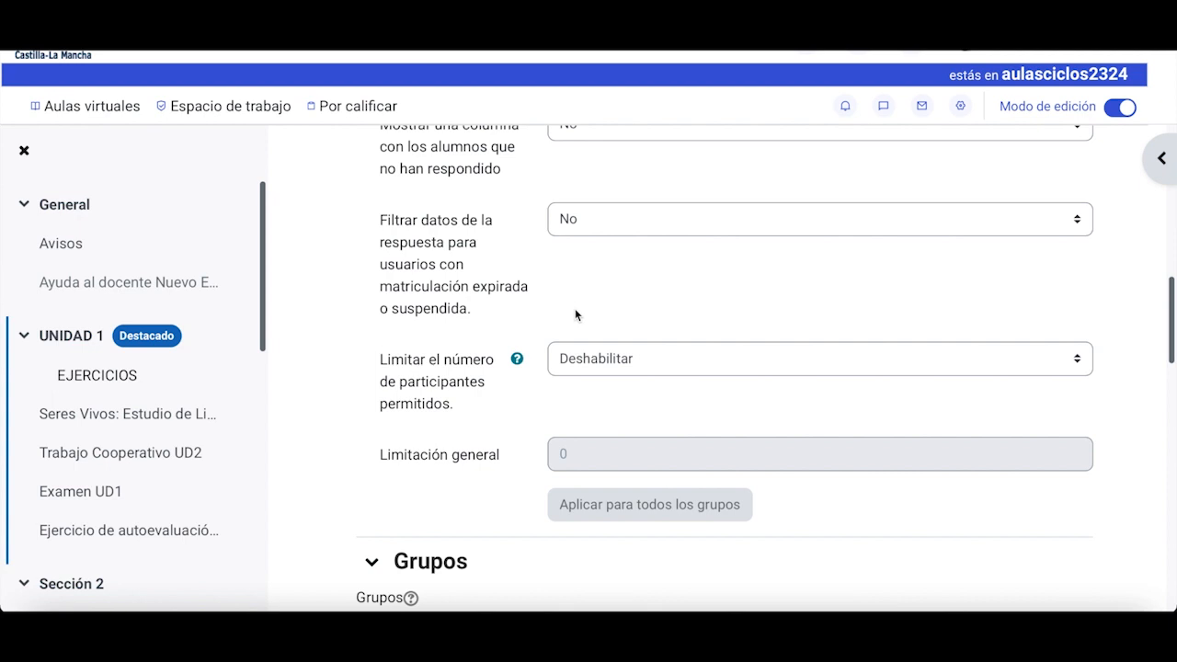
pyautogui.click(583, 360)
pyautogui.scroll(-1, 583, 363)
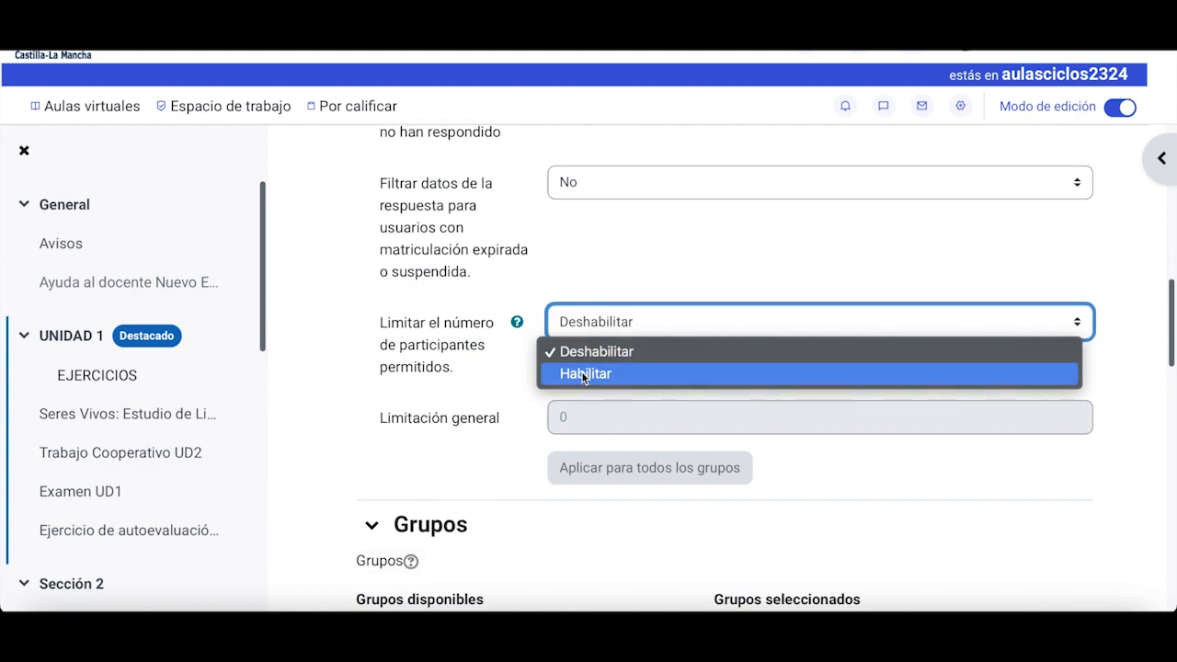
pyautogui.click(583, 375)
pyautogui.click(580, 420)
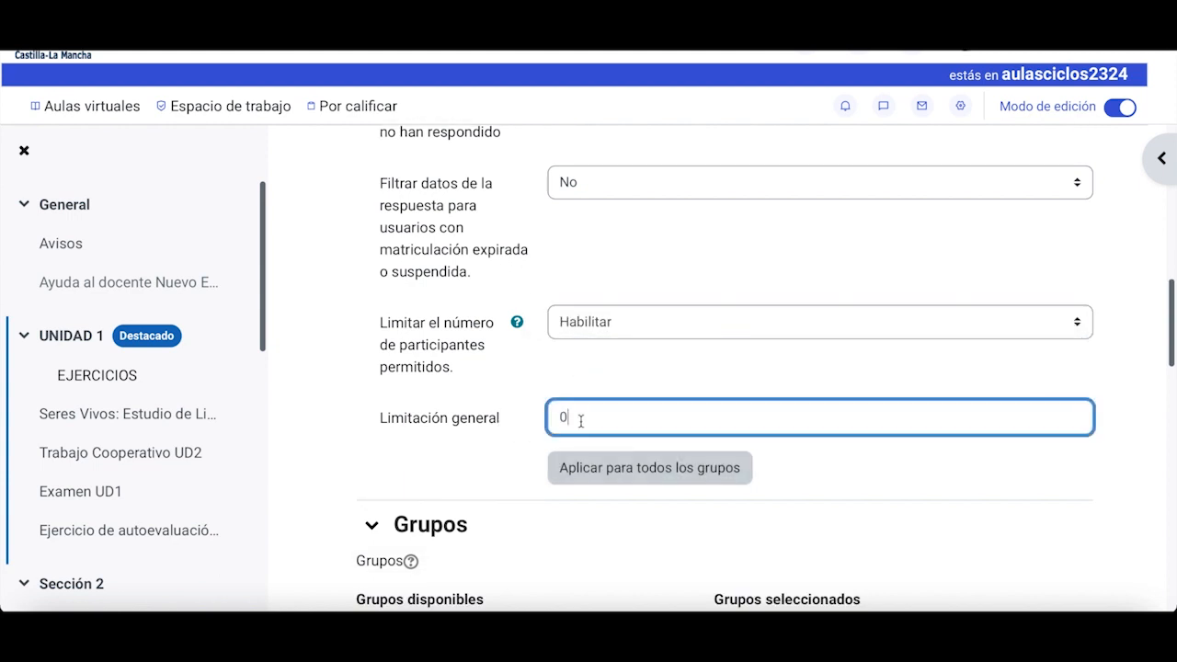
pyautogui.press('BackSpace')
pyautogui.write('4')
pyautogui.click(598, 470)
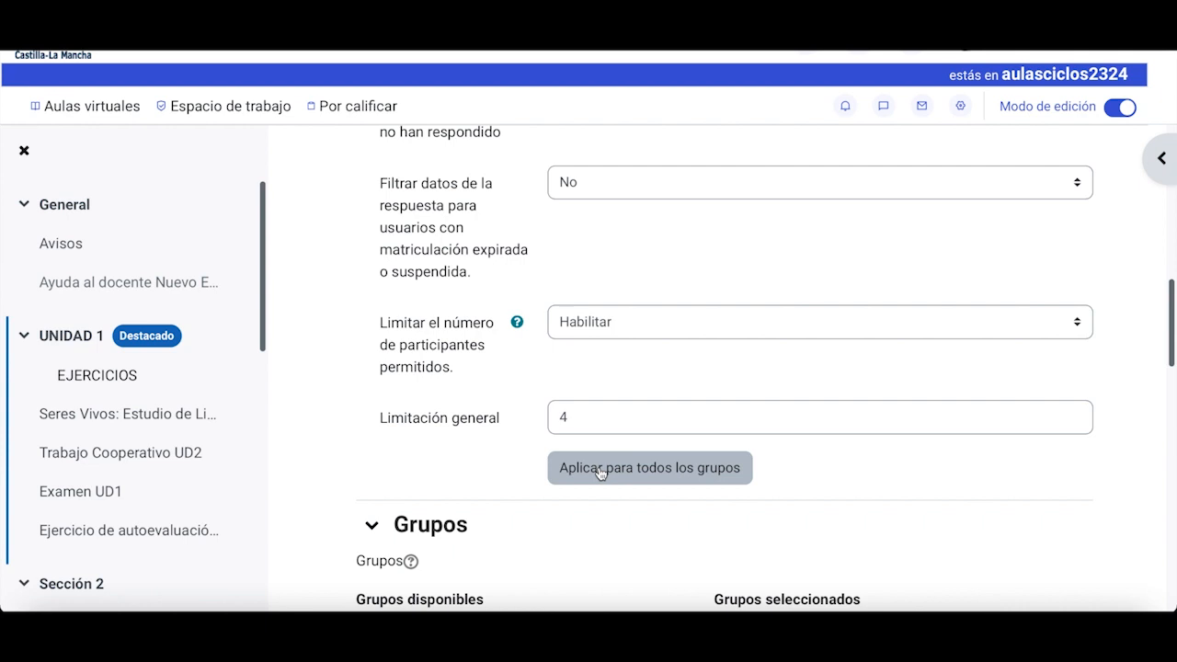
# Add Grupo Libre 1 and Grupo Libre 2 to the activity's selected groups
pyautogui.scroll(-2, 508, 459)
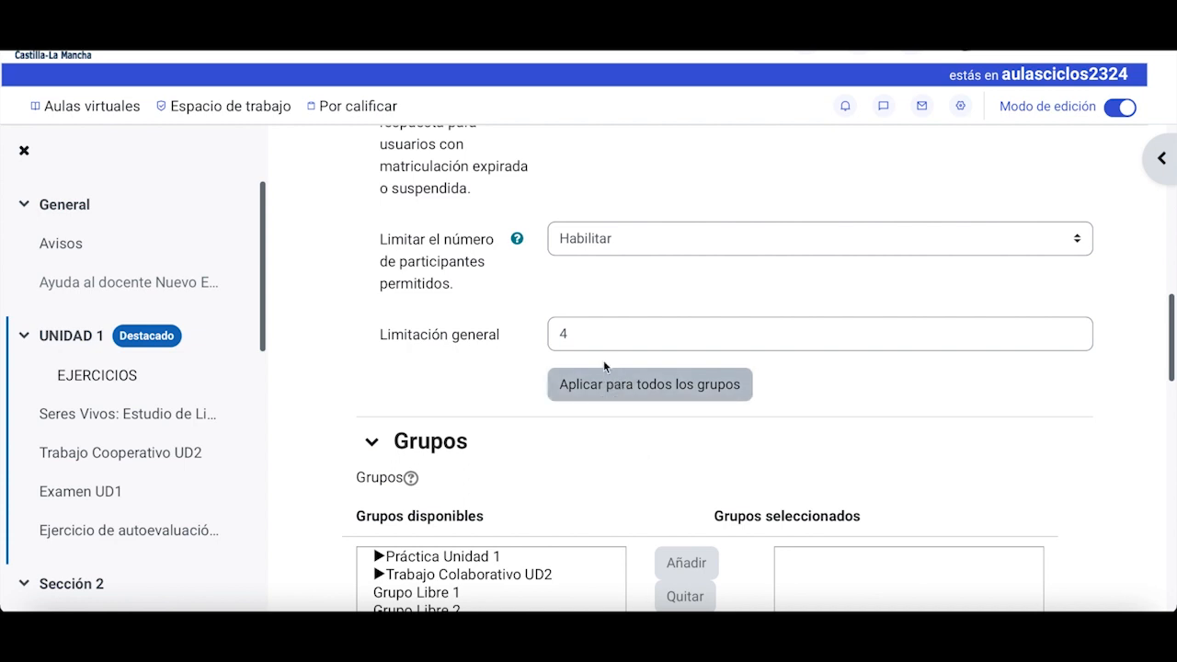
pyautogui.scroll(-3, 617, 441)
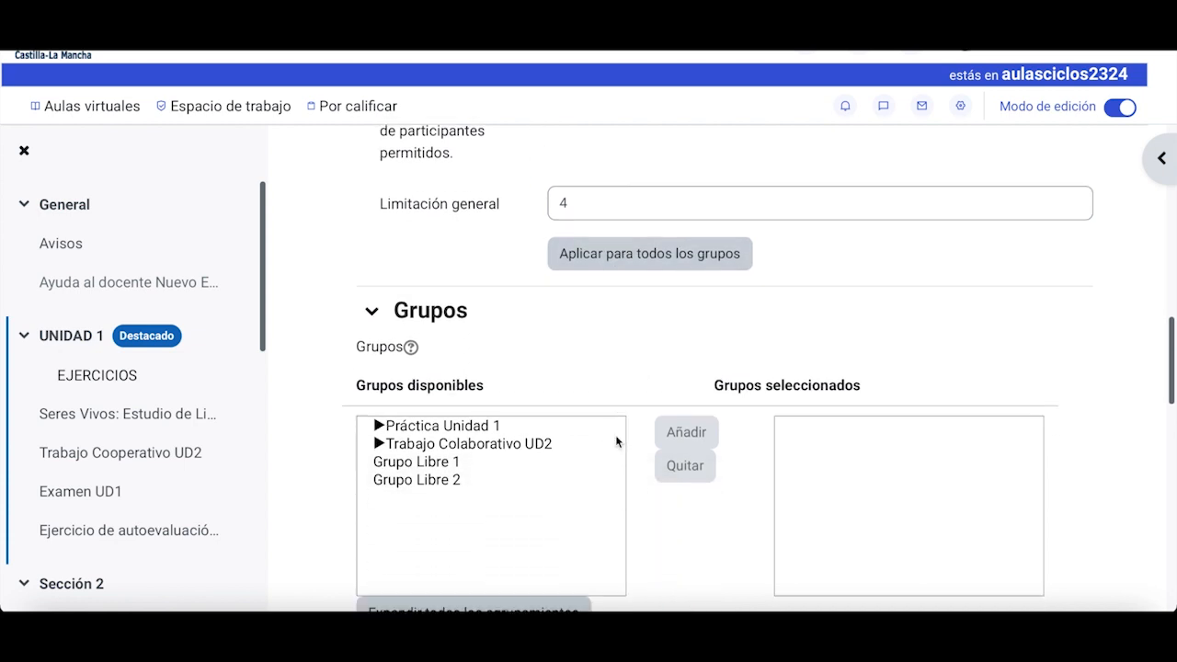
pyautogui.click(451, 447)
pyautogui.click(447, 465)
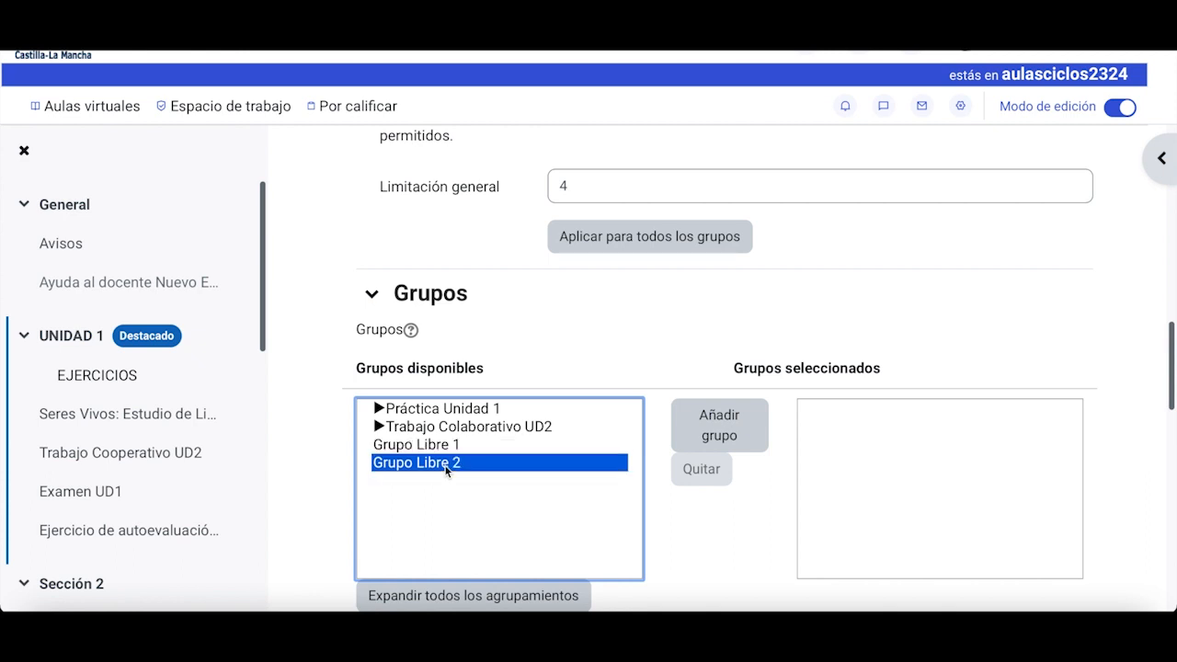
pyautogui.click(445, 448)
pyautogui.click(723, 435)
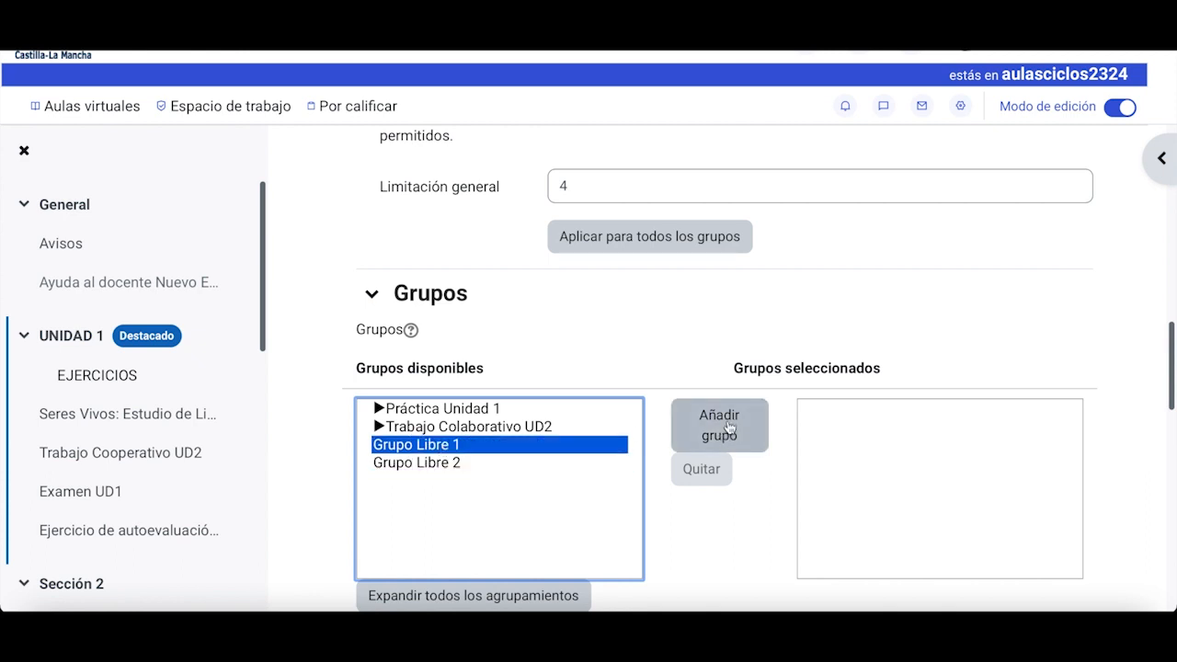
pyautogui.click(450, 462)
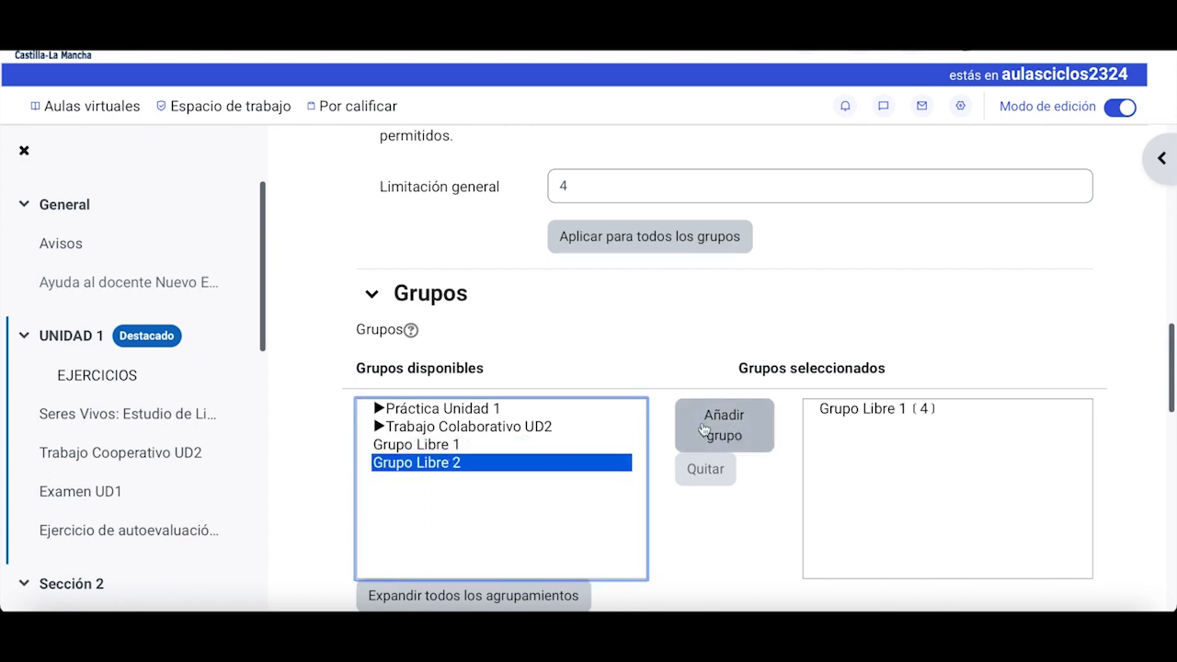
pyautogui.click(741, 433)
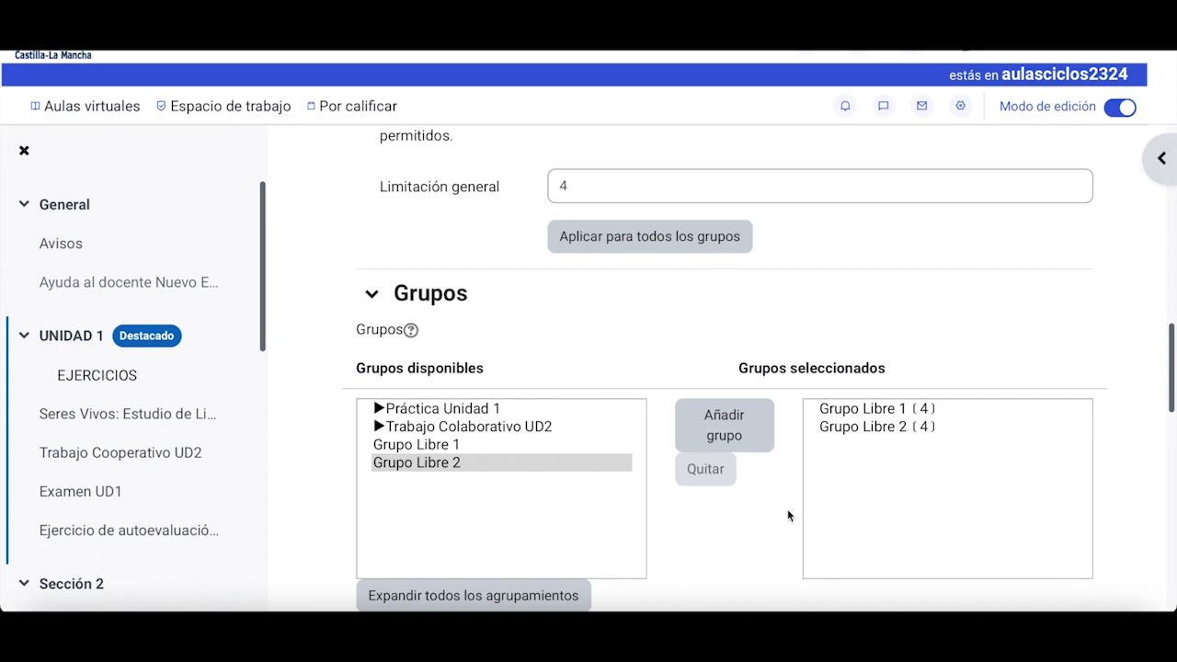
# Review the remaining setting sections, then save the Elección de grupo activity and display it
pyautogui.scroll(-5, 787, 510)
pyautogui.scroll(-2, 786, 515)
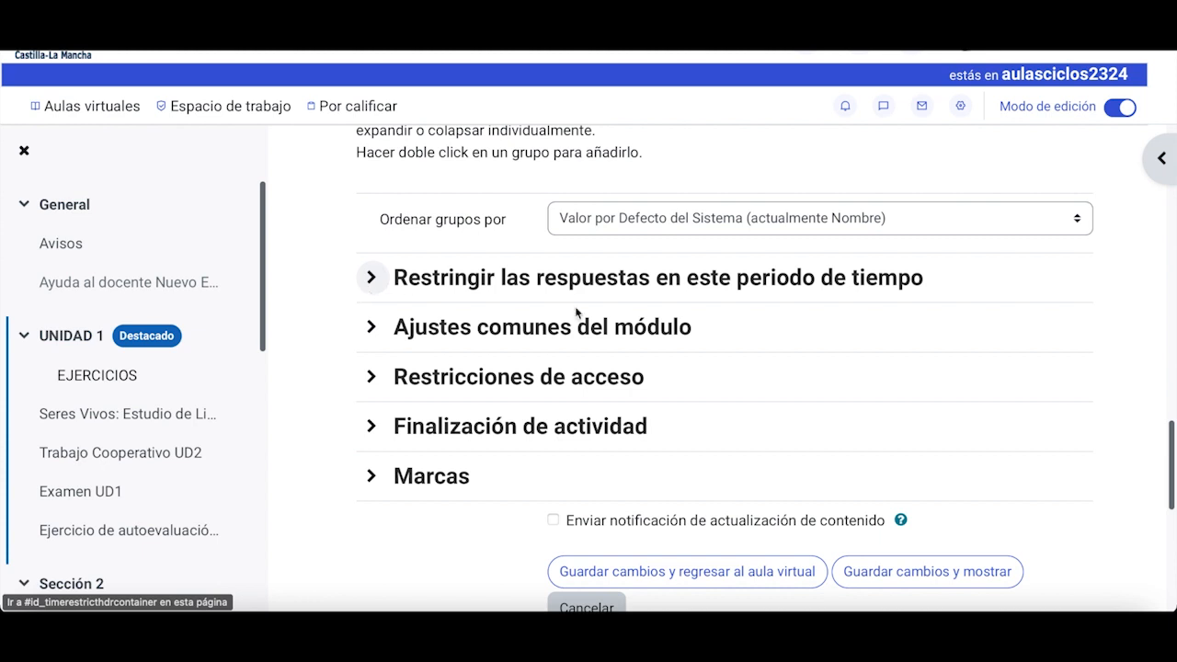
pyautogui.scroll(-1, 578, 314)
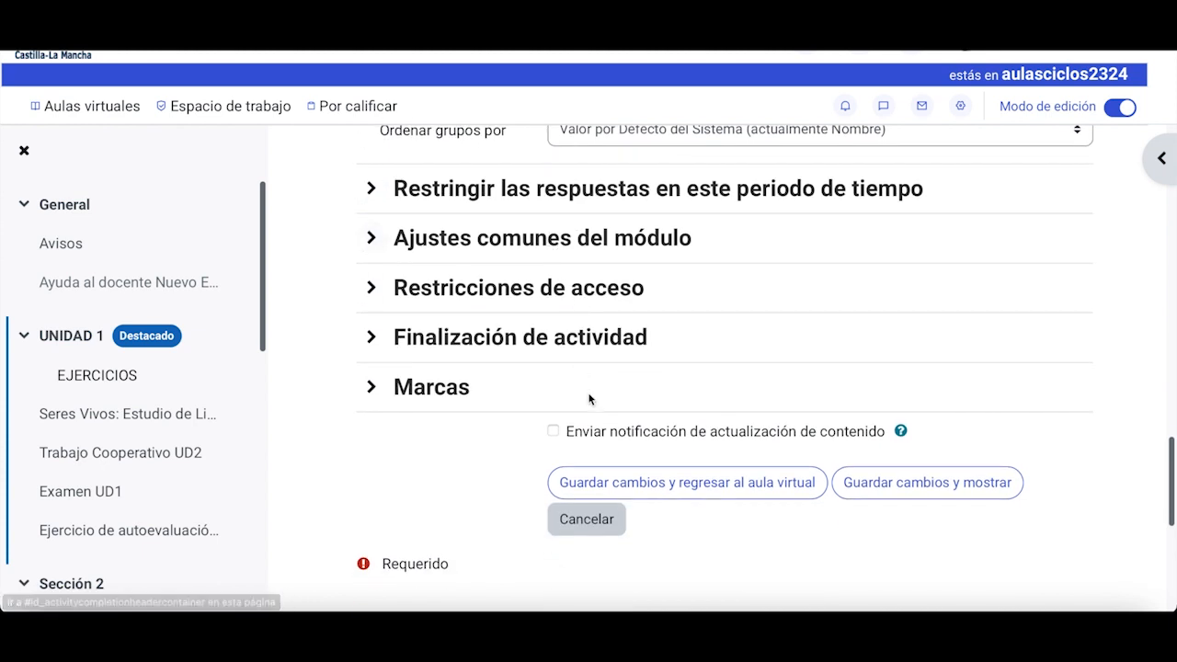
pyautogui.click(889, 482)
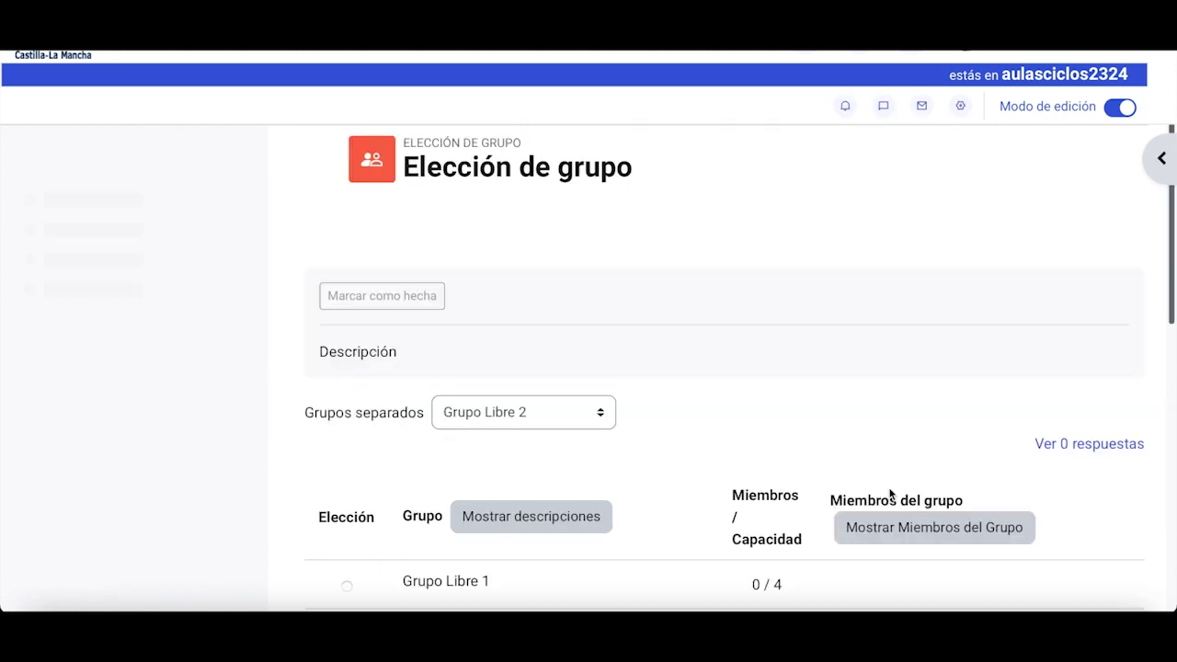
# Review the Elección de grupo page, checking its separate groups filter, group capacities and group member display
pyautogui.scroll(-1, 614, 423)
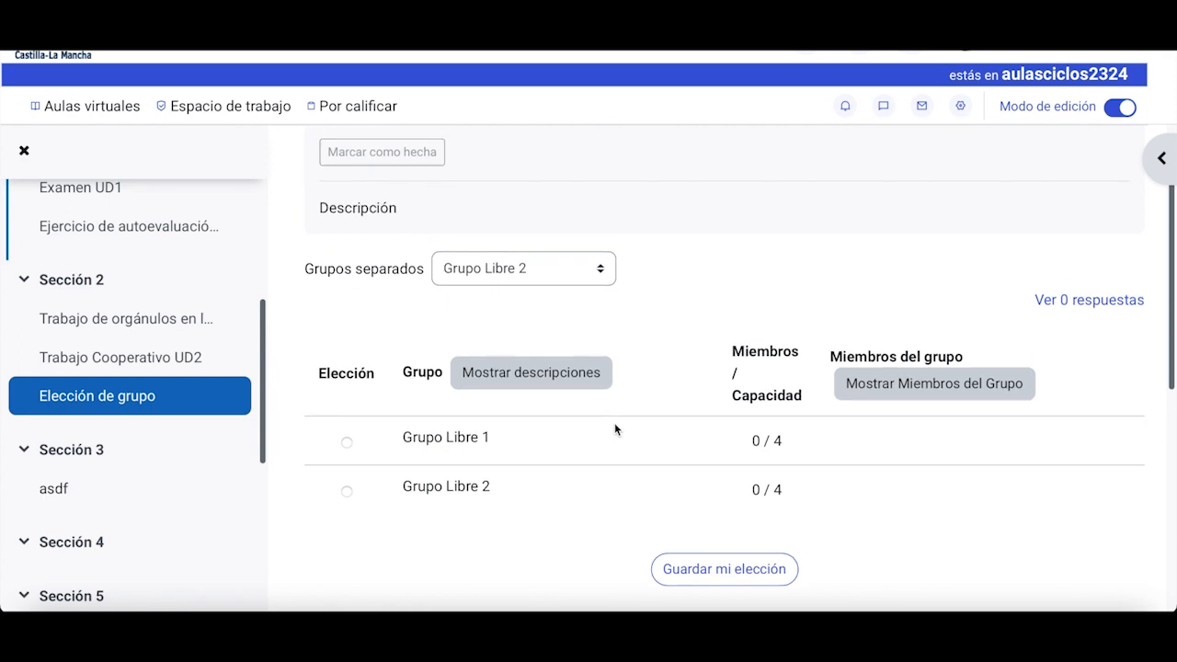
pyautogui.click(599, 273)
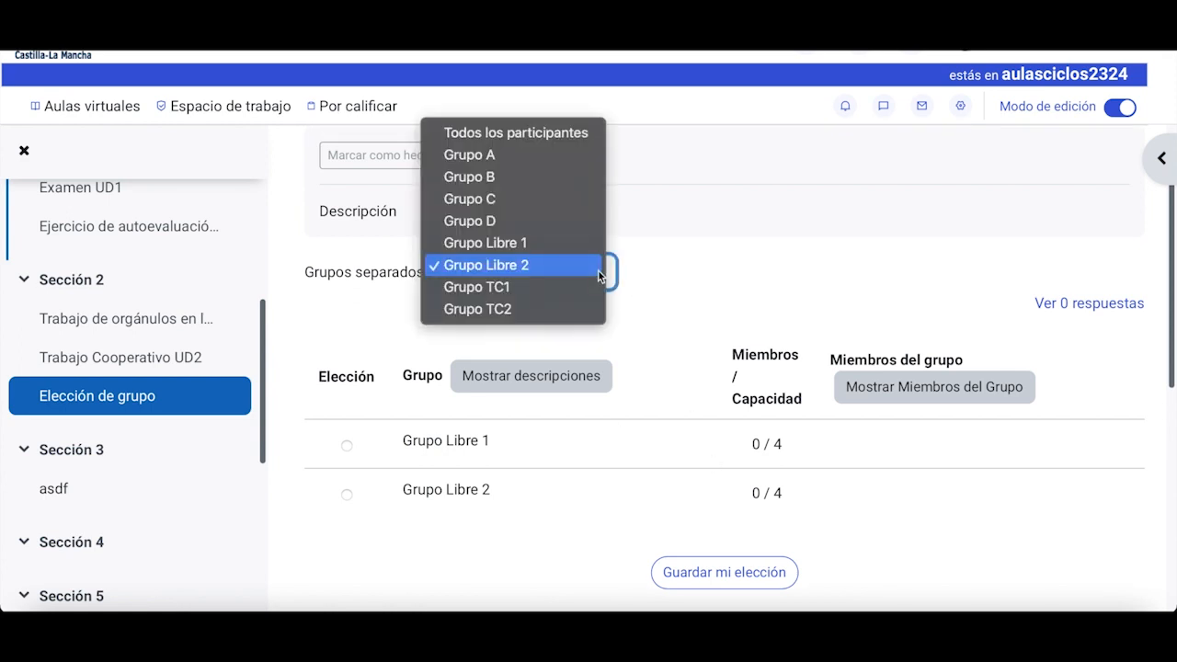
pyautogui.click(698, 275)
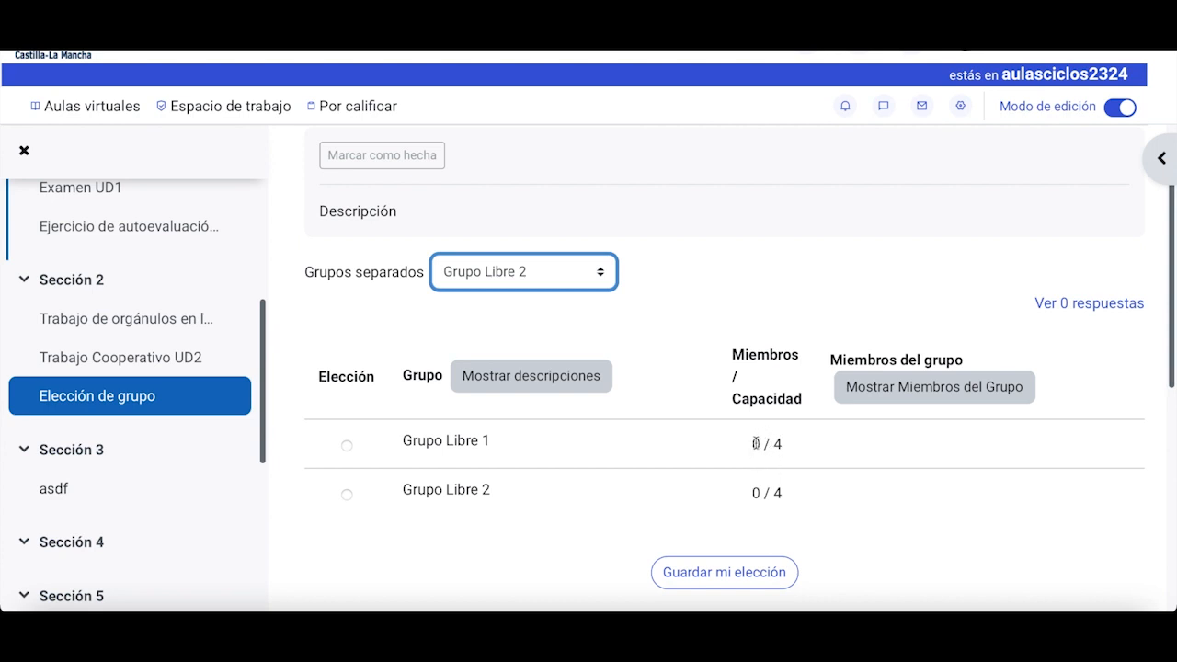
pyautogui.click(899, 388)
pyautogui.click(899, 388)
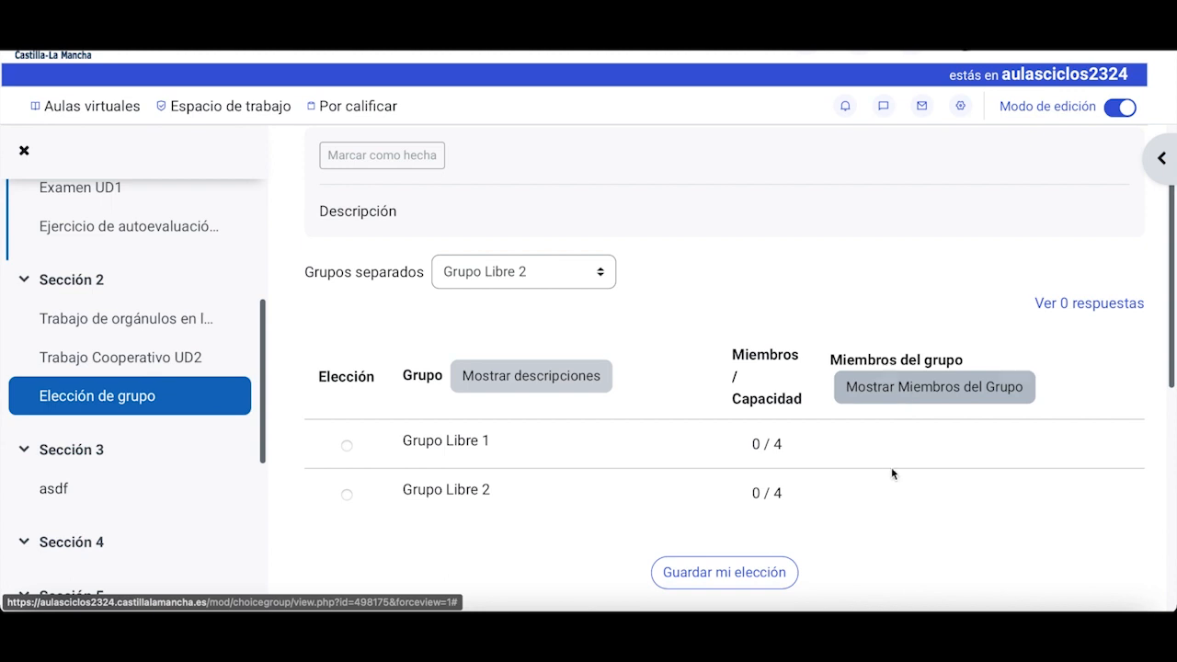
pyautogui.scroll(-1, 875, 501)
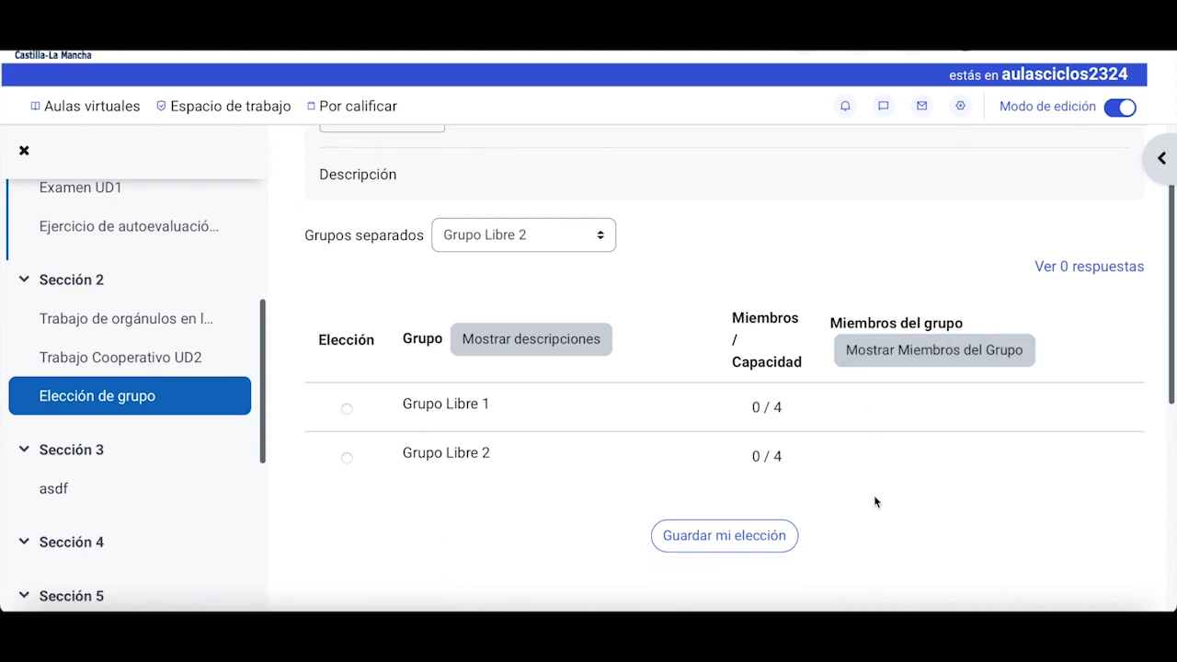
pyautogui.scroll(2, 874, 501)
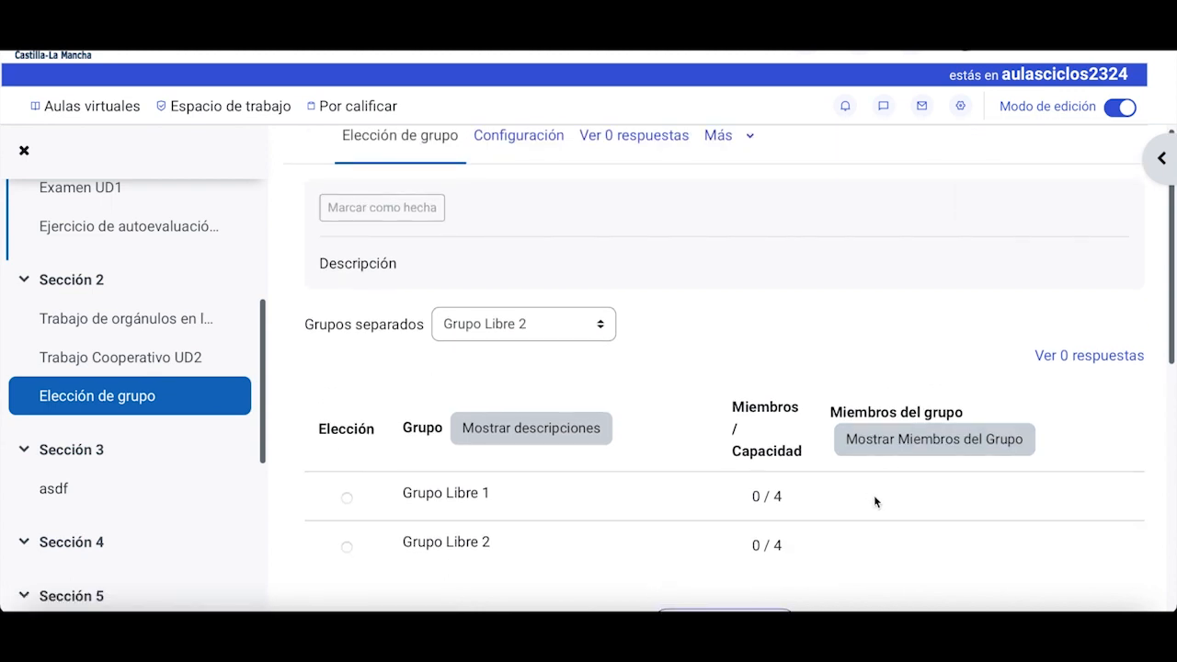
pyautogui.scroll(-1, 874, 501)
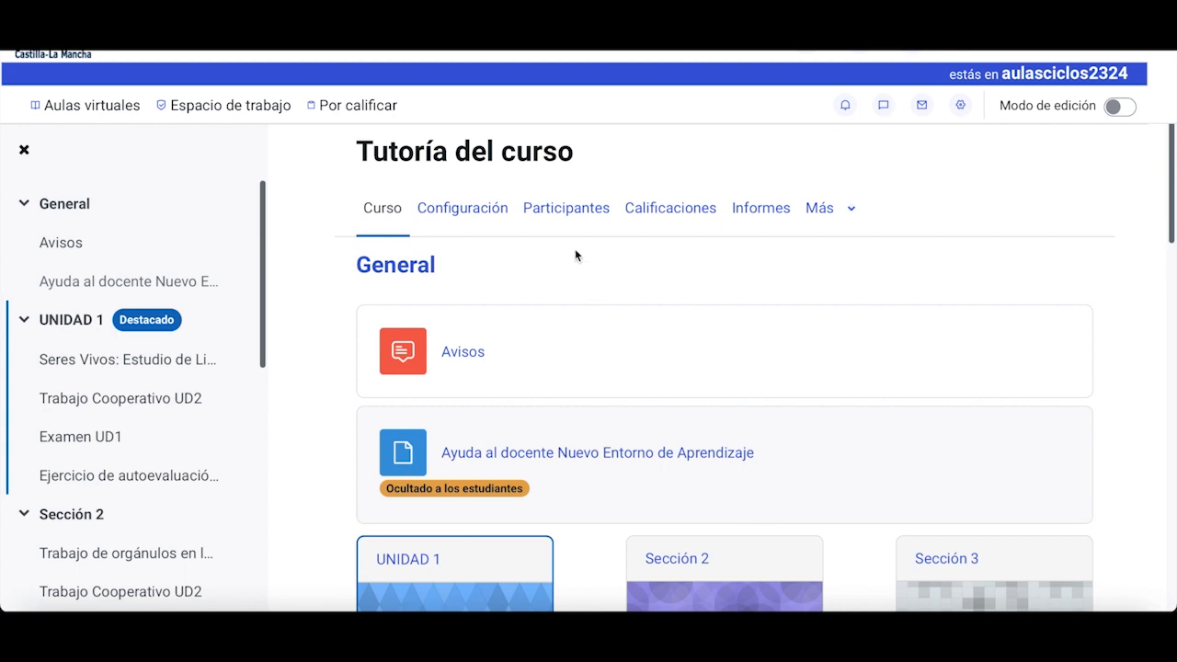
# Go to the course's Grupos page from its participants and open user management for Grupo Libre 1
pyautogui.click(568, 214)
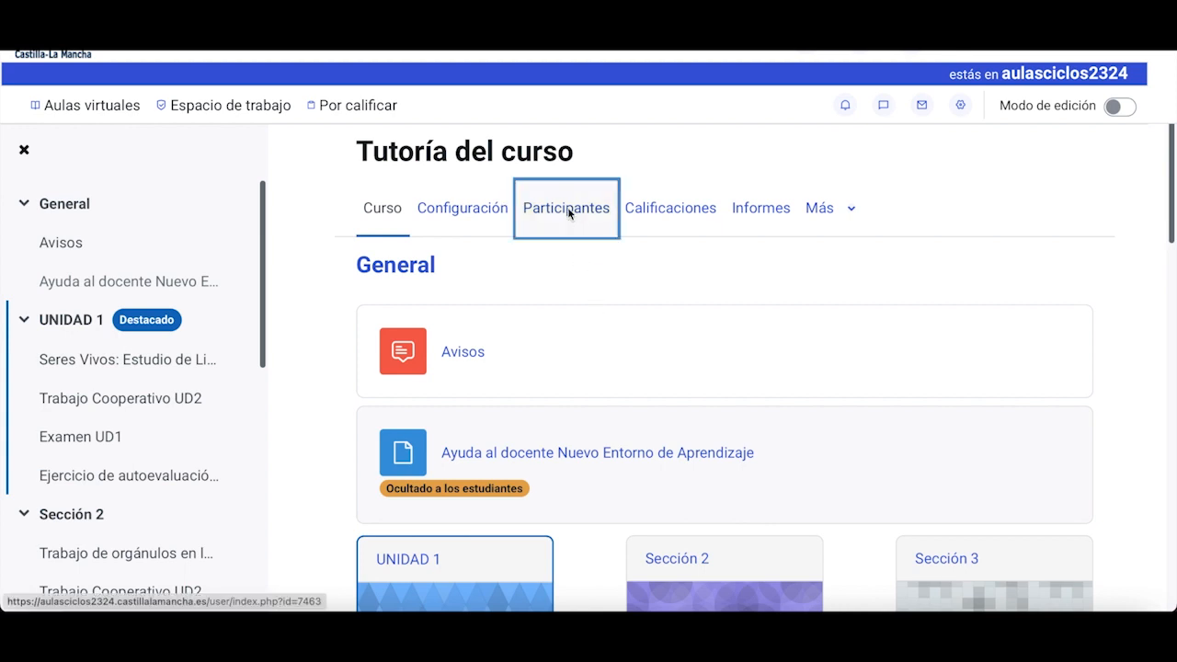
pyautogui.click(496, 278)
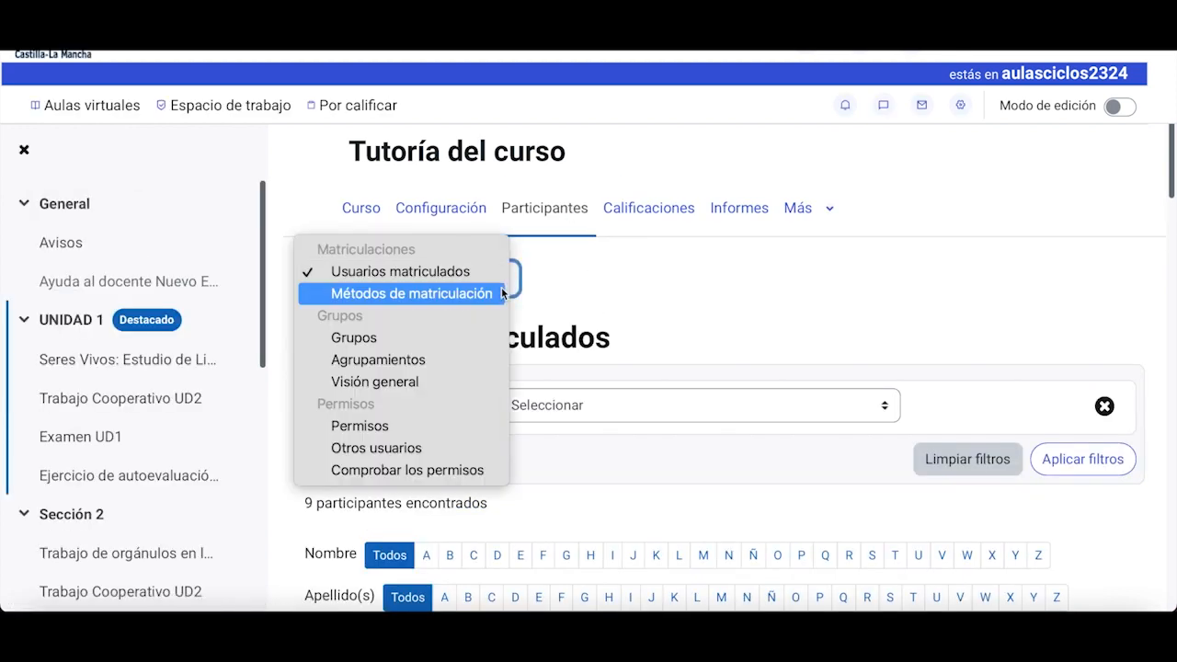
pyautogui.click(644, 305)
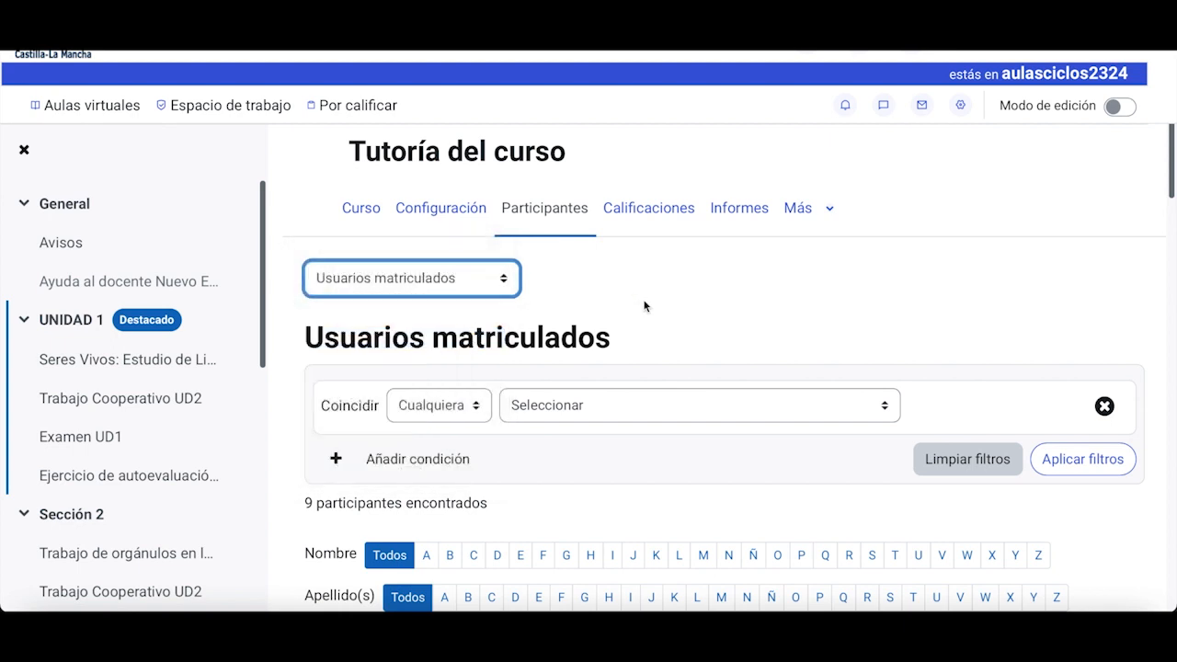
pyautogui.scroll(-2, 645, 306)
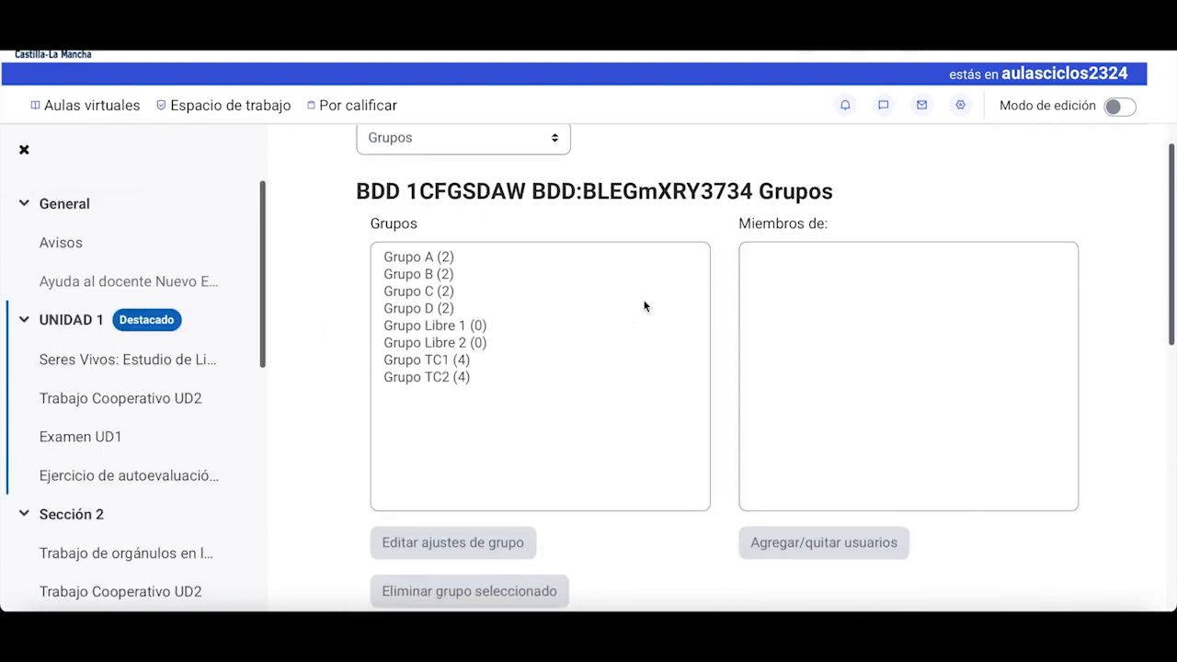
pyautogui.click(455, 326)
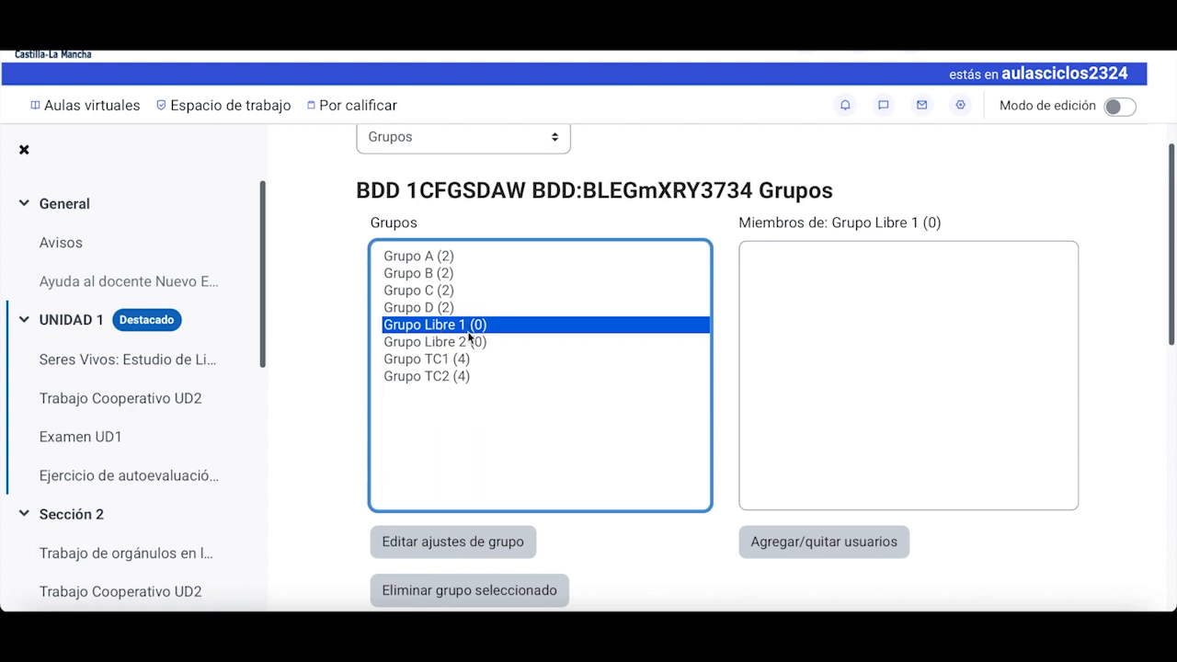
pyautogui.click(799, 544)
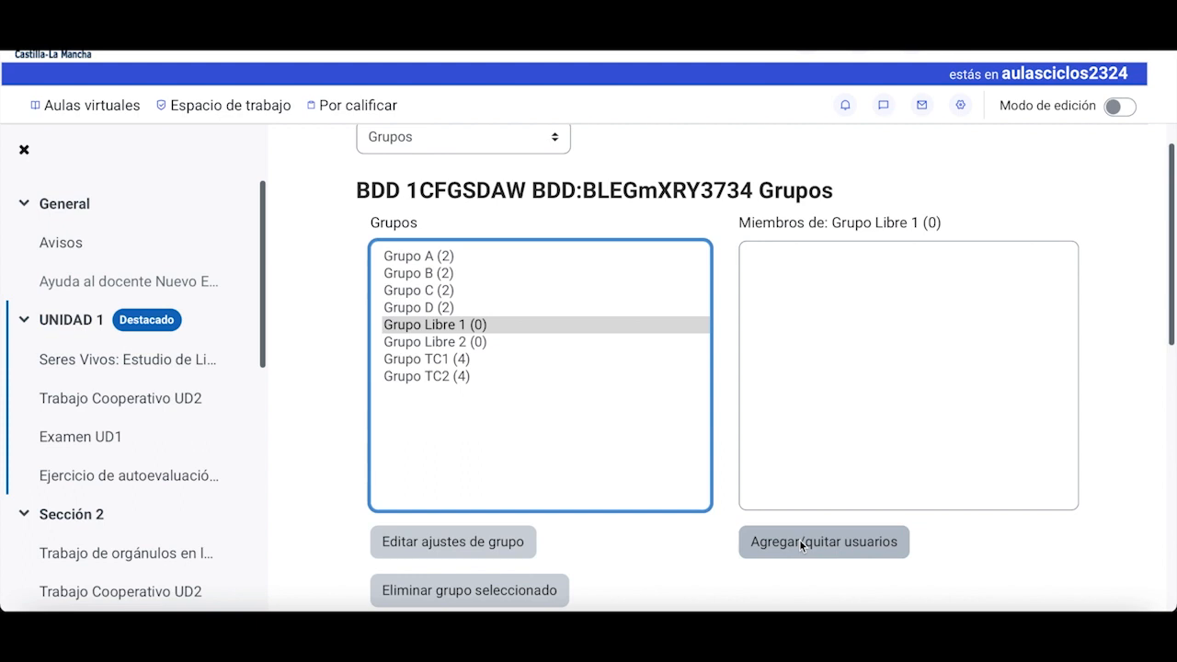
# Add the first two test students in the potential members list to Grupo Libre 1
pyautogui.scroll(-2, 731, 459)
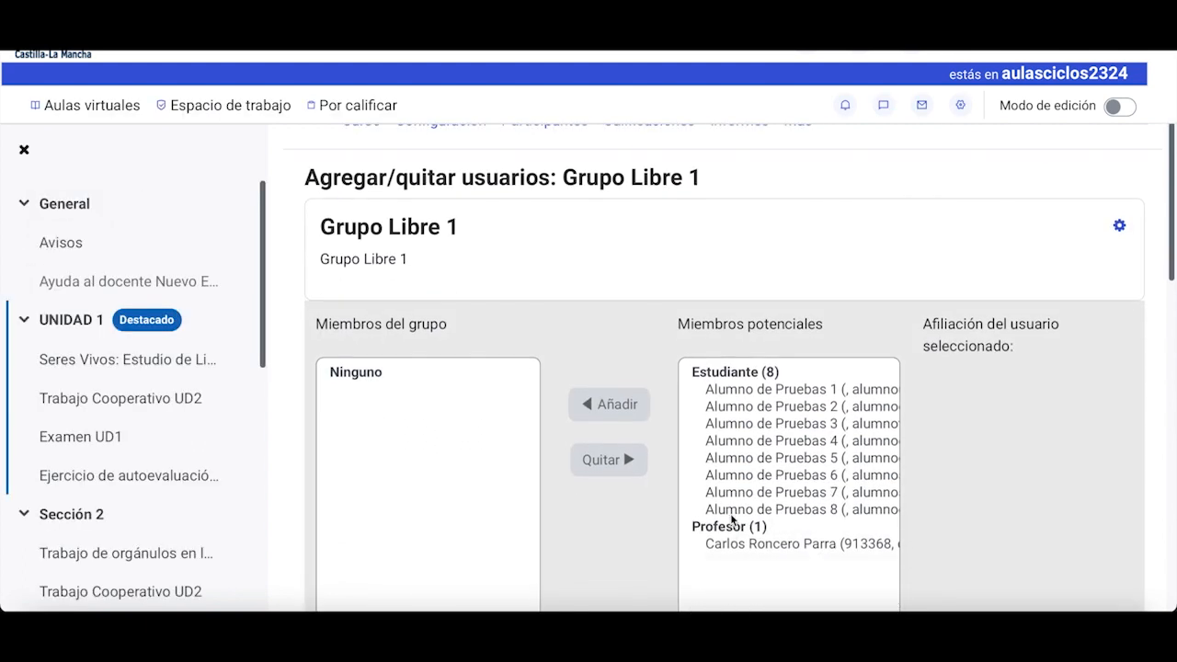
pyautogui.click(735, 379)
pyautogui.scroll(-1, 736, 378)
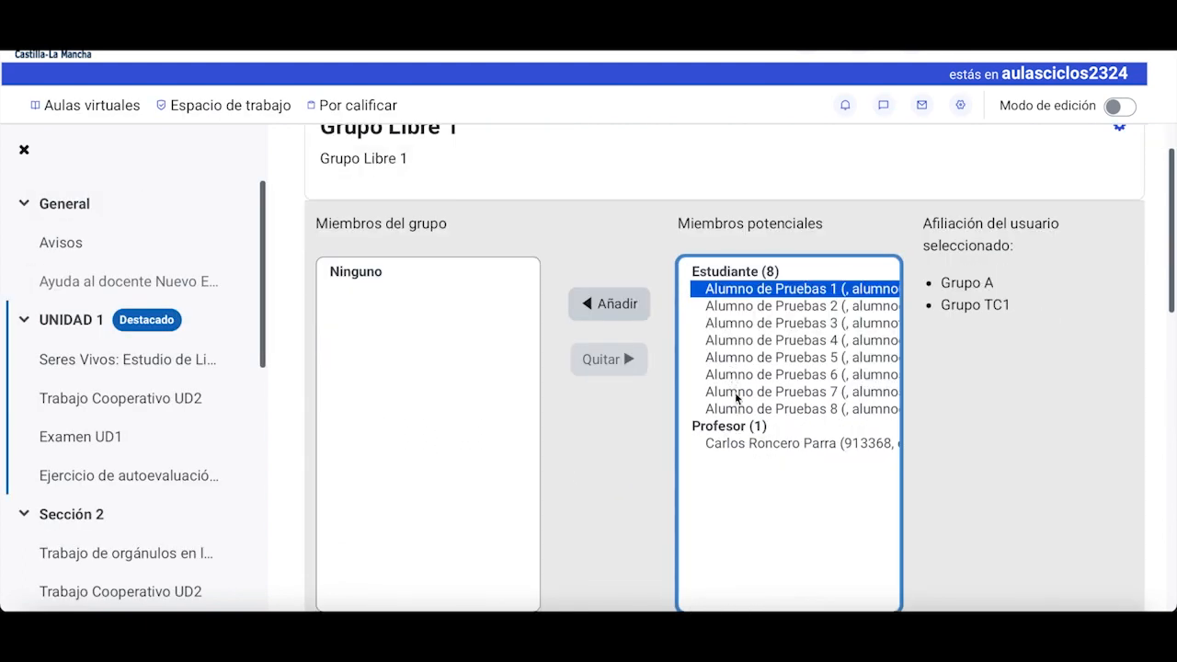
pyautogui.keyDown('ctrl'); pyautogui.click(744, 307); pyautogui.keyUp('ctrl')
pyautogui.click(608, 306)
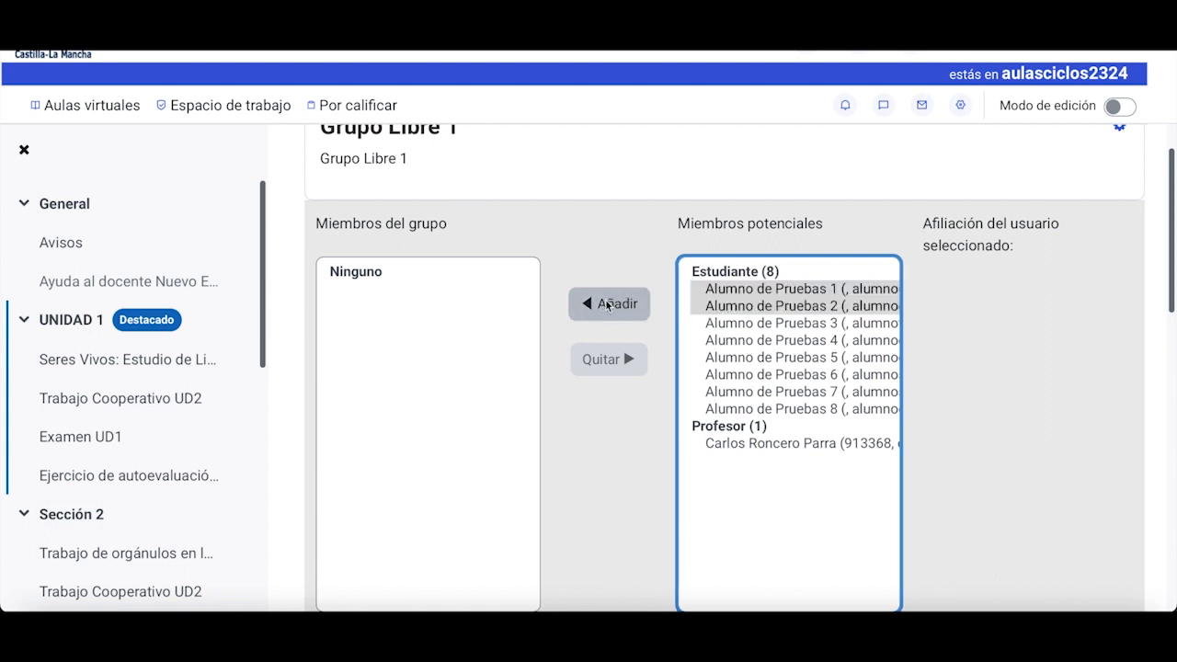
pyautogui.scroll(-1, 823, 439)
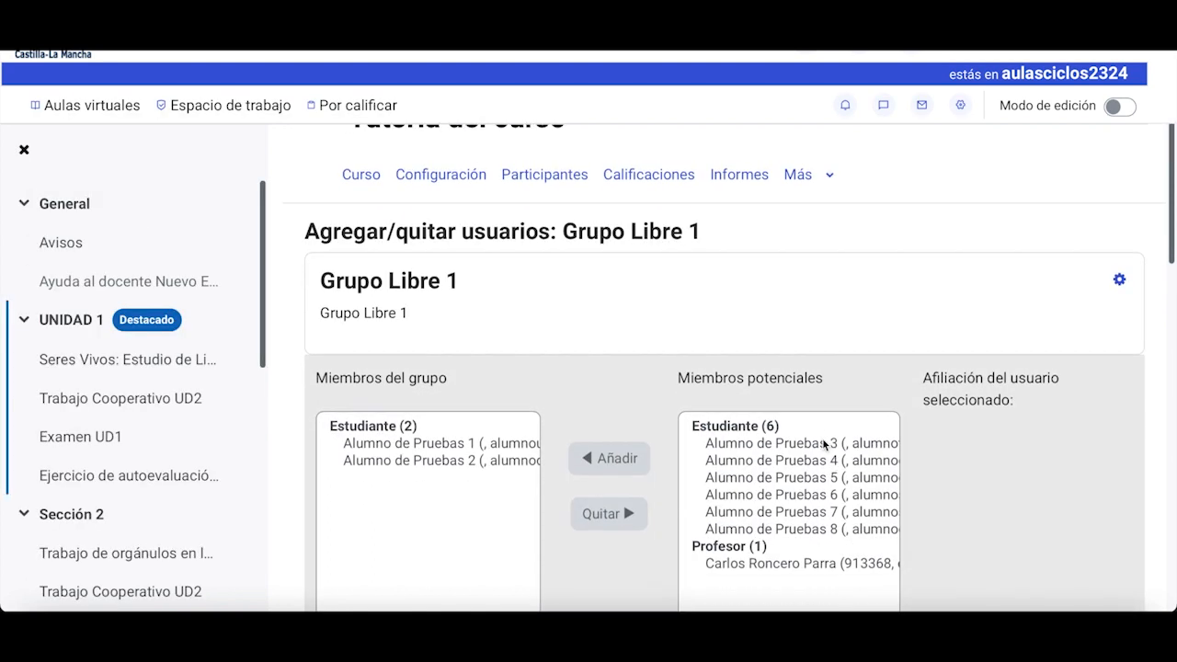
# Add the teacher to Grupo Libre 1 as a member and return to the list of groups
pyautogui.click(806, 519)
pyautogui.scroll(-1, 806, 516)
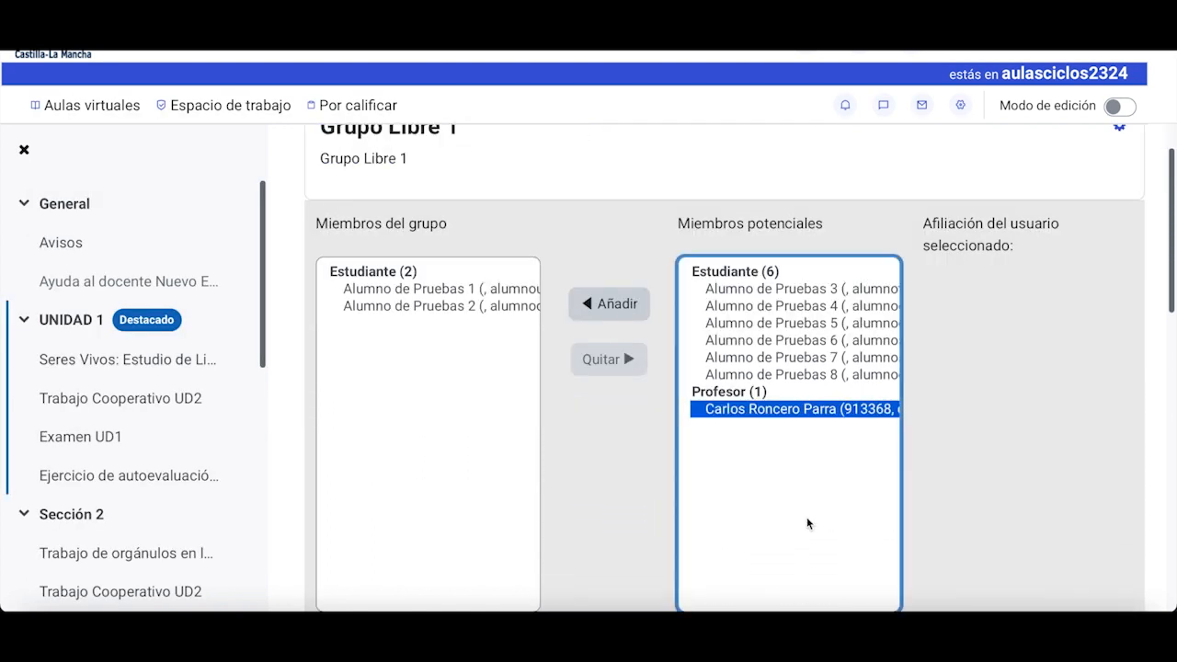
pyautogui.click(606, 304)
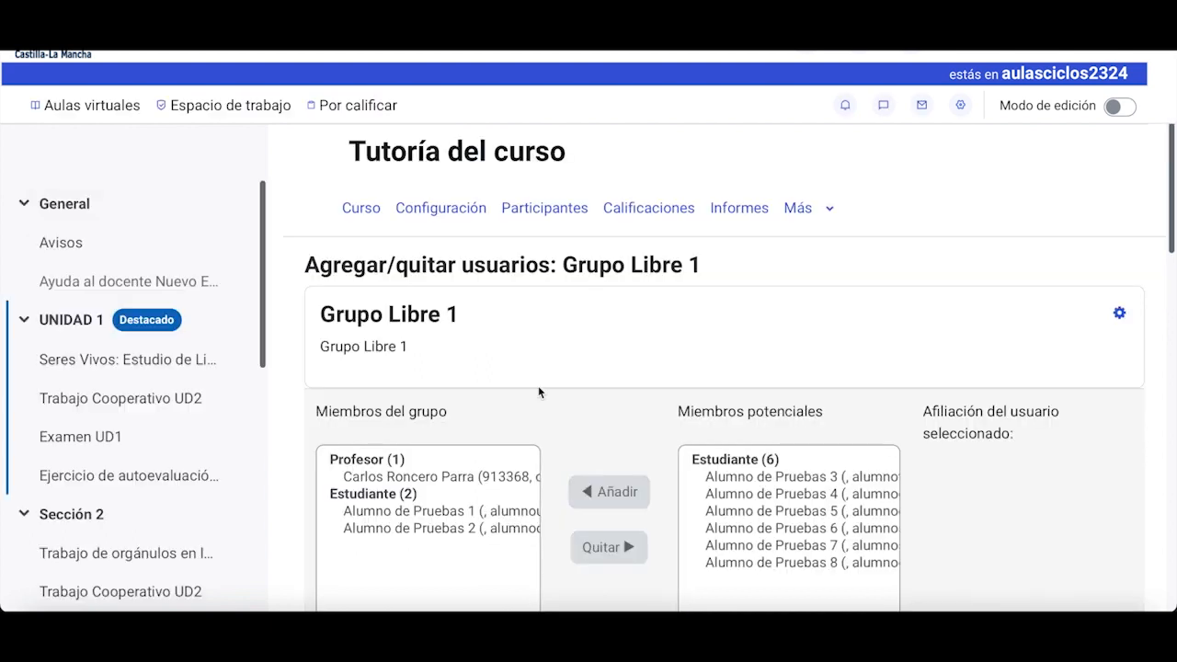
pyautogui.scroll(-3, 538, 390)
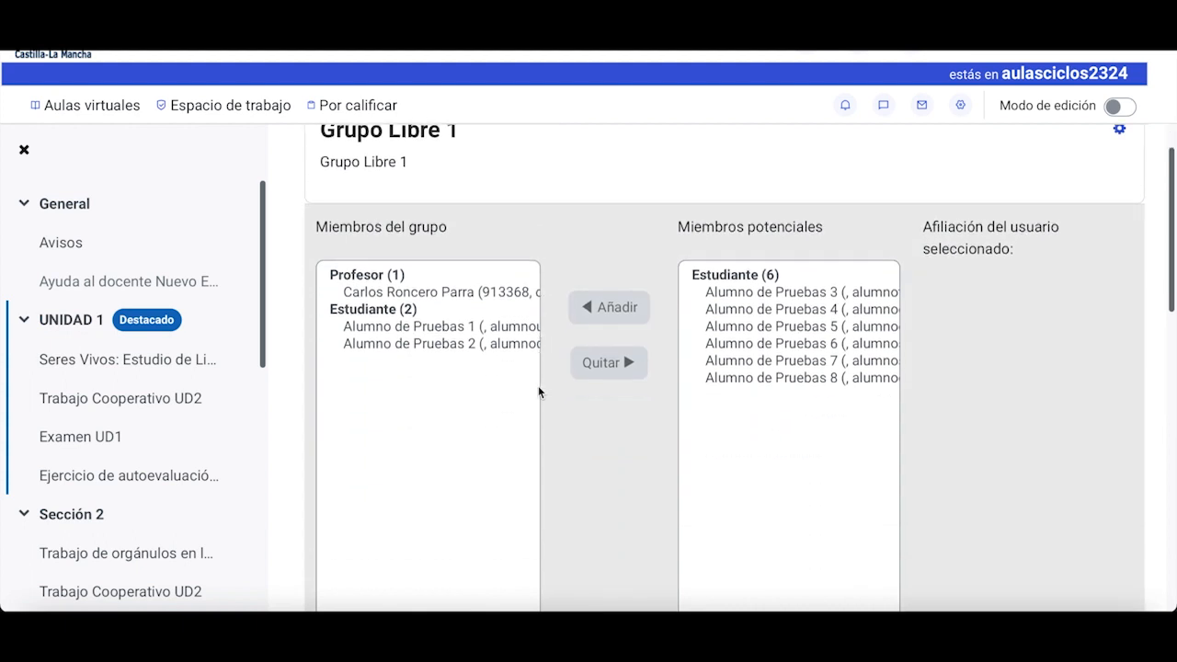
pyautogui.scroll(-10, 538, 390)
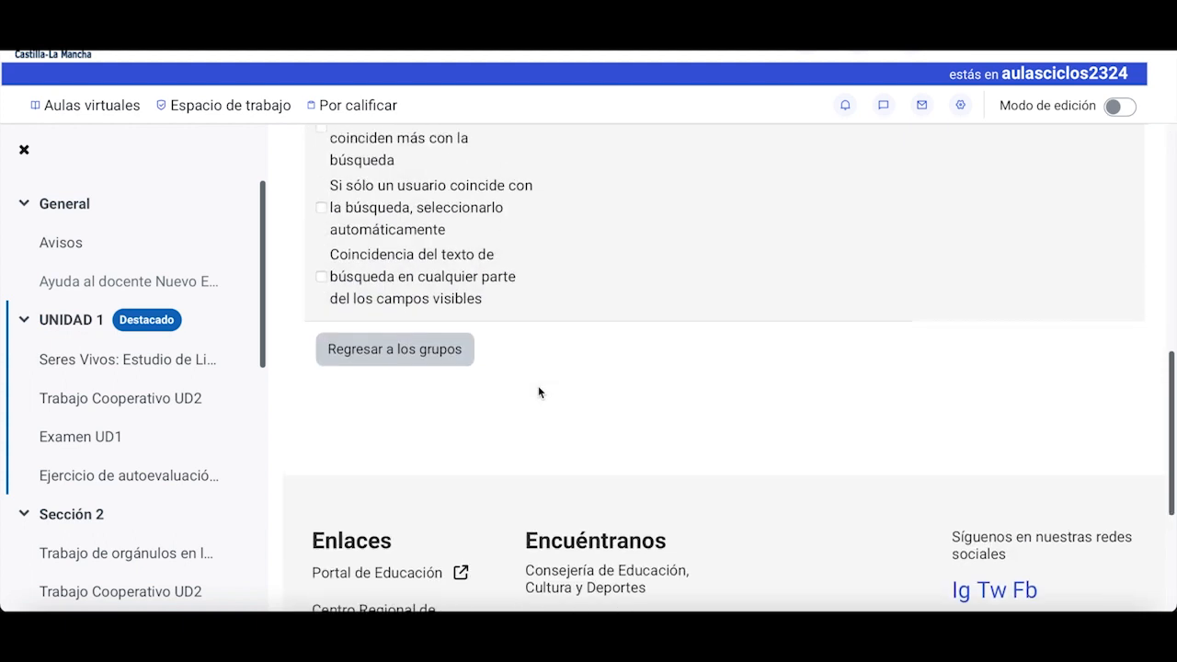
pyautogui.click(437, 352)
# Open the settings of Grupo Libre 1 for editing and set Mensajes de grupo to Sí
pyautogui.scroll(-3, 436, 352)
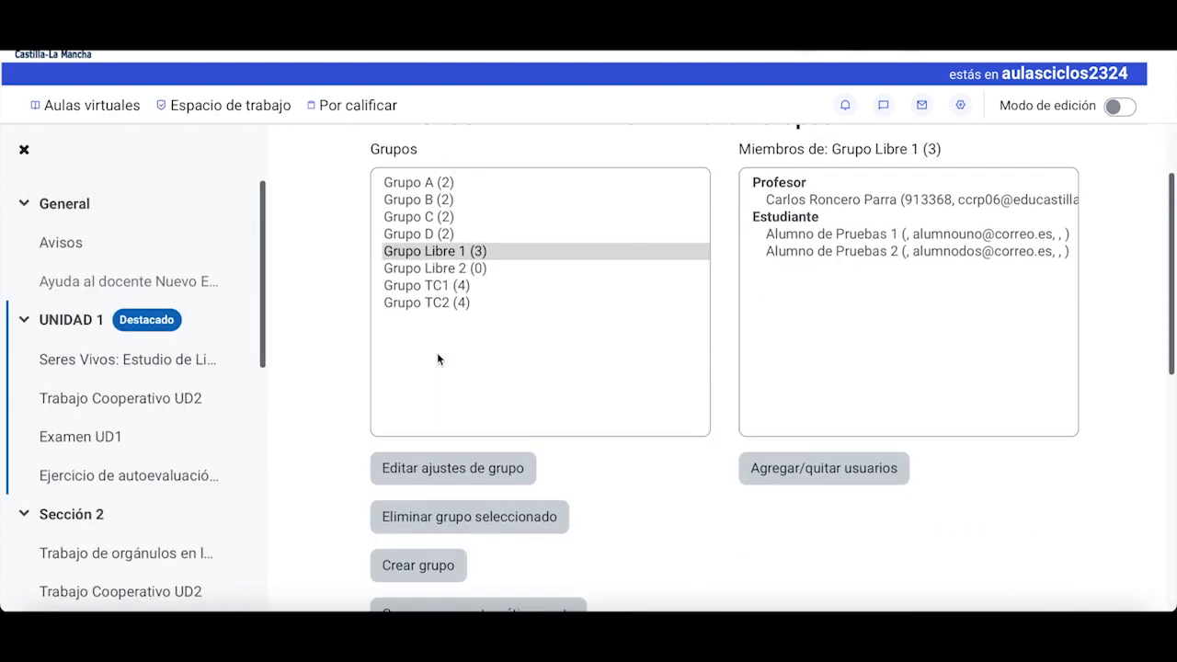
pyautogui.scroll(-4, 437, 352)
pyautogui.scroll(2, 437, 352)
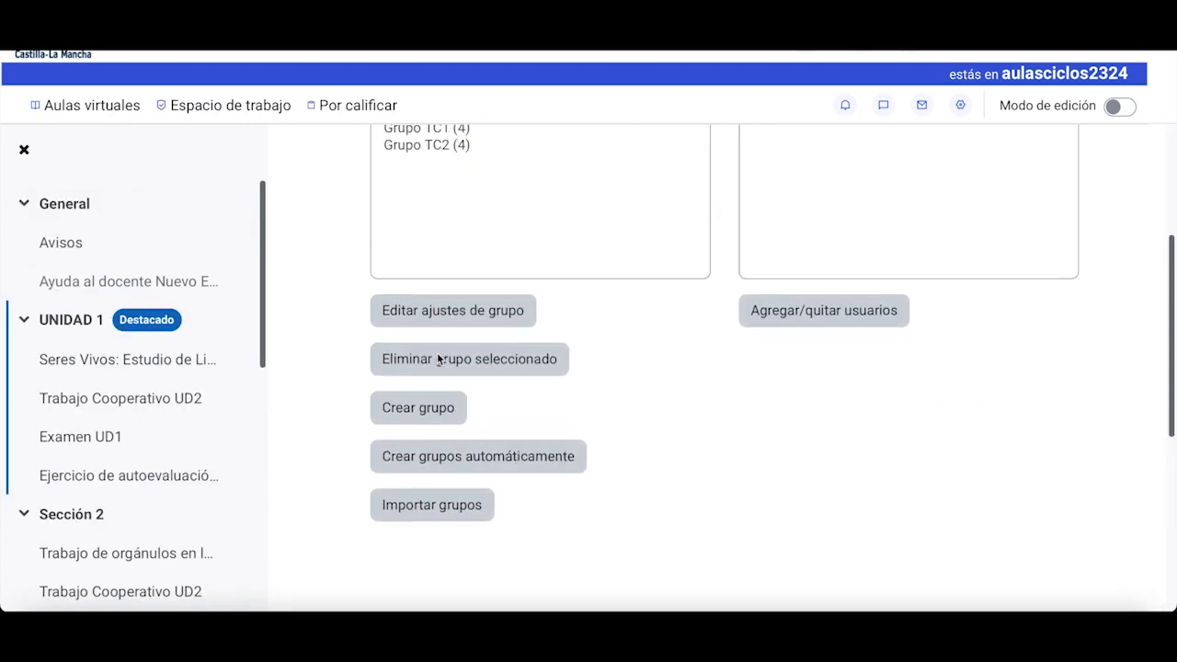
pyautogui.scroll(3, 438, 357)
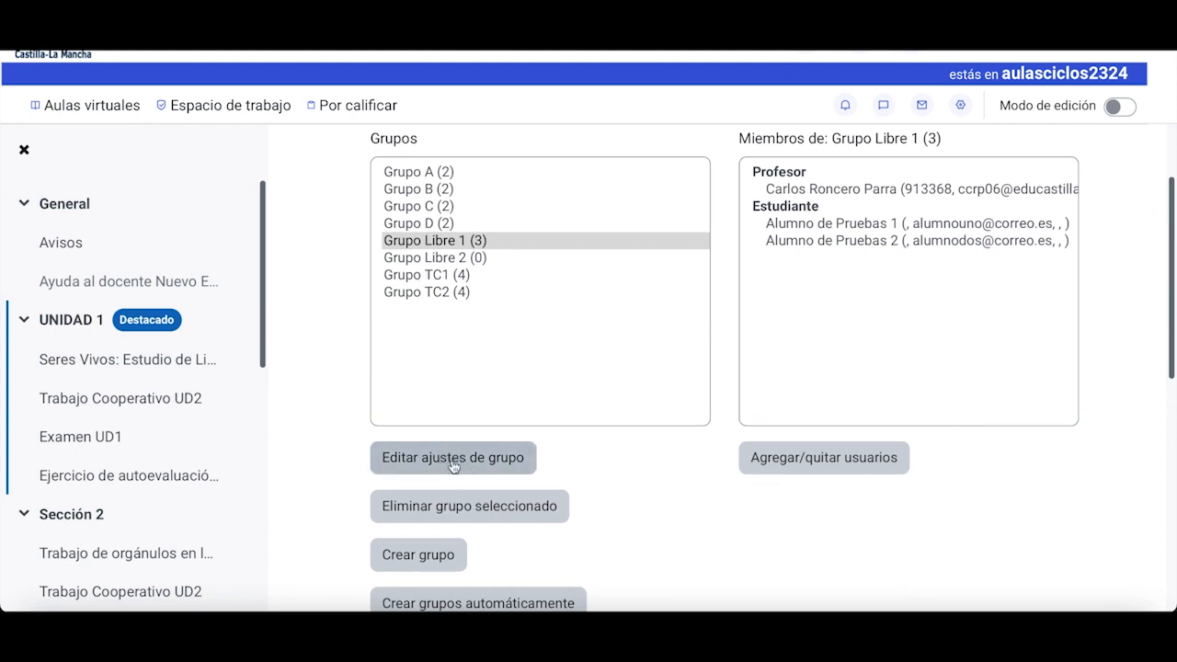
pyautogui.click(451, 463)
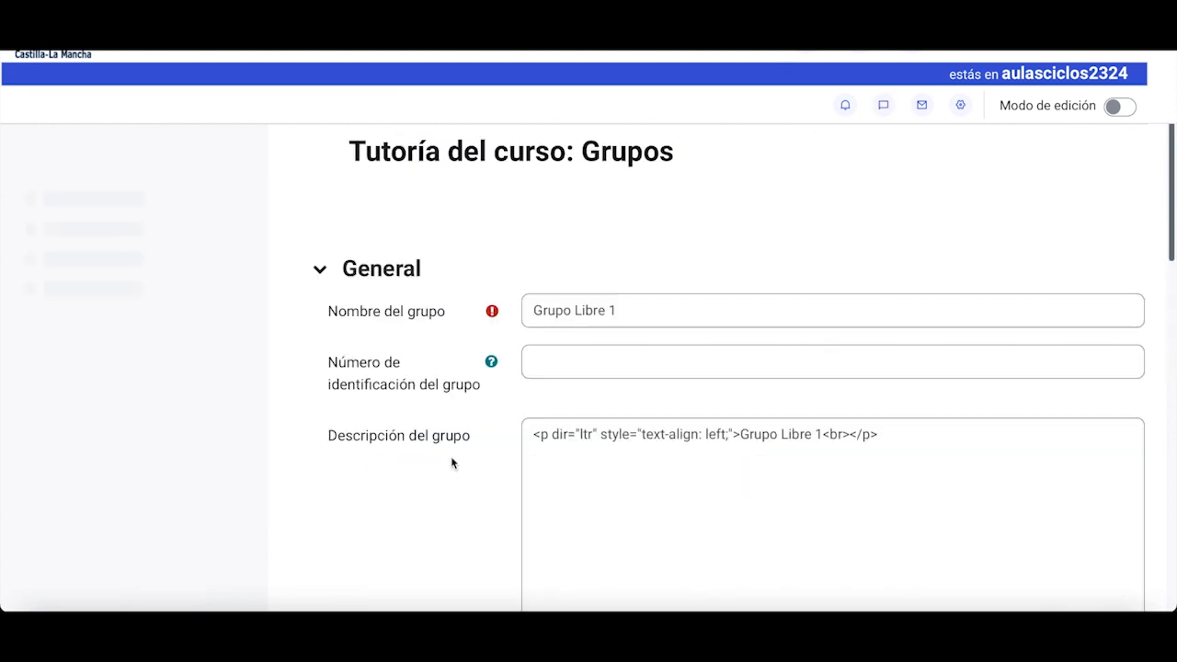
pyautogui.scroll(-5, 451, 464)
pyautogui.scroll(-1, 452, 463)
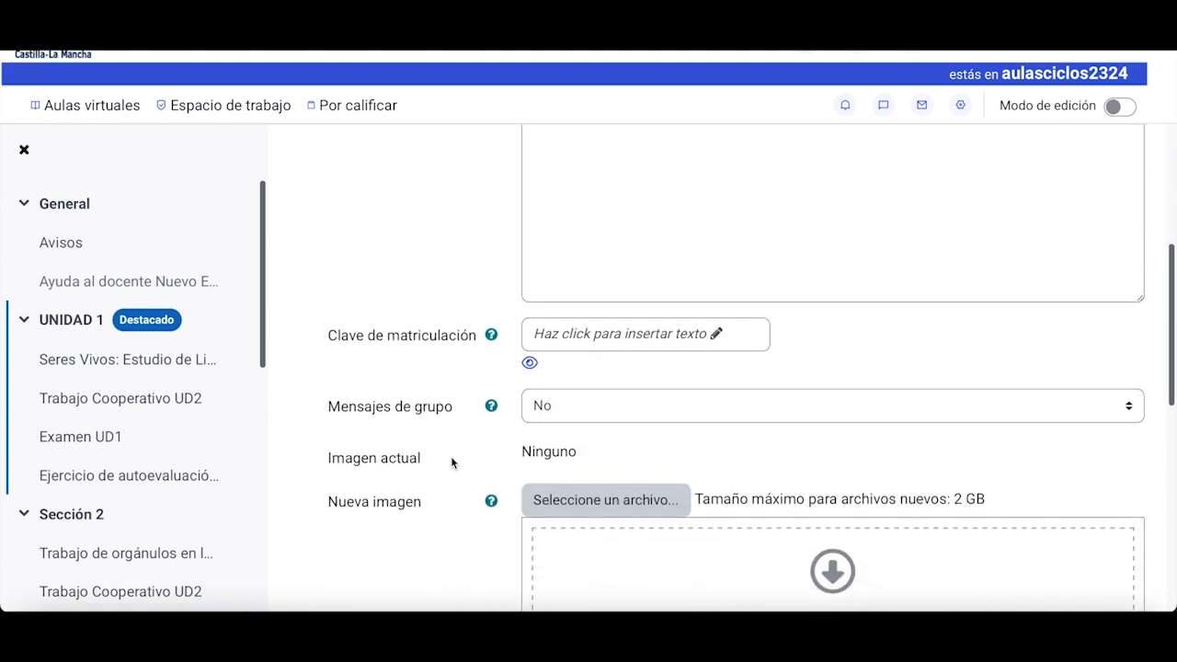
pyautogui.click(577, 412)
pyautogui.click(578, 420)
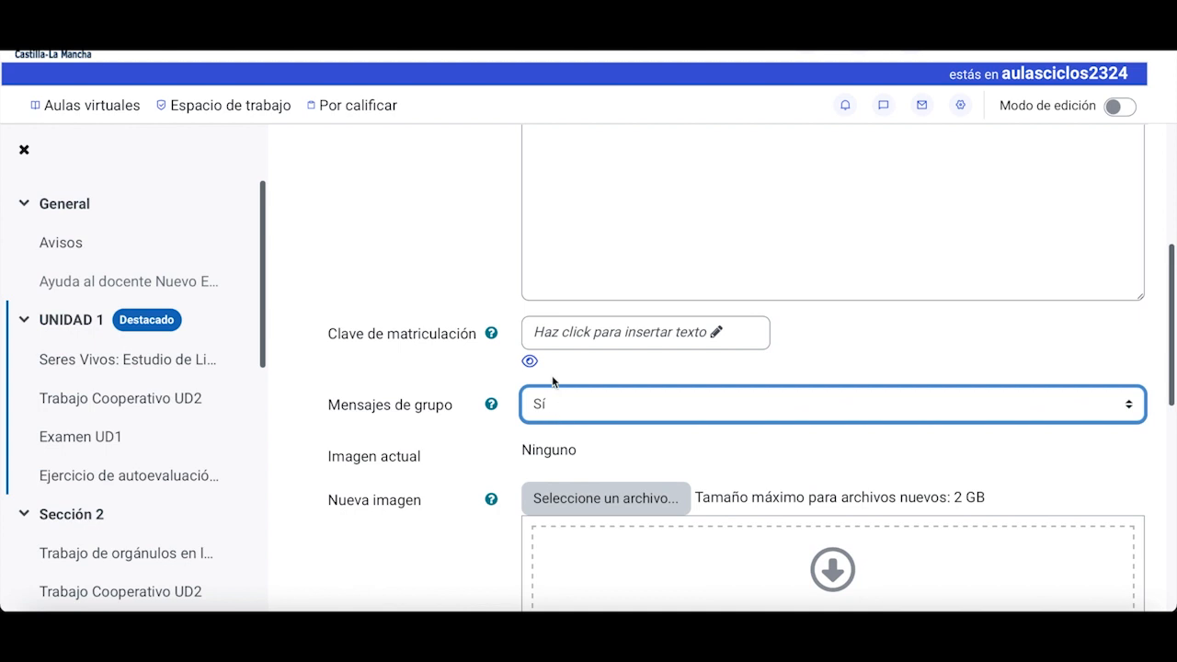
# Add dsfsd.jpg as the new image of Grupo Libre 1 and save the group's changes
pyautogui.scroll(-2, 551, 379)
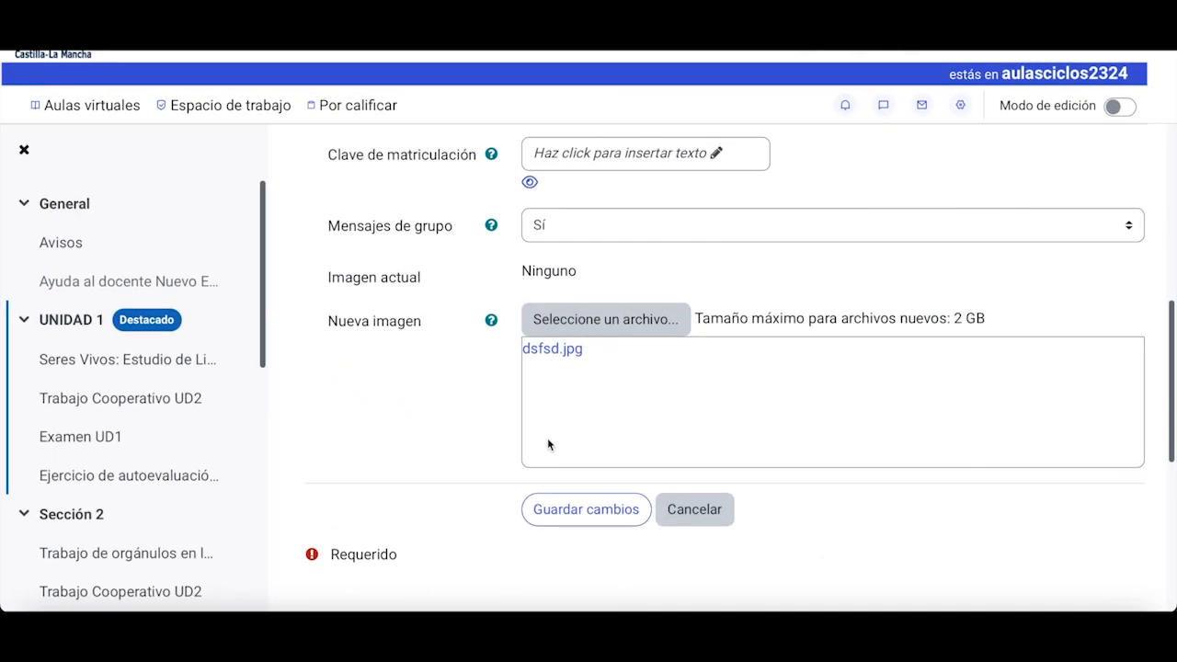
pyautogui.scroll(-2, 547, 438)
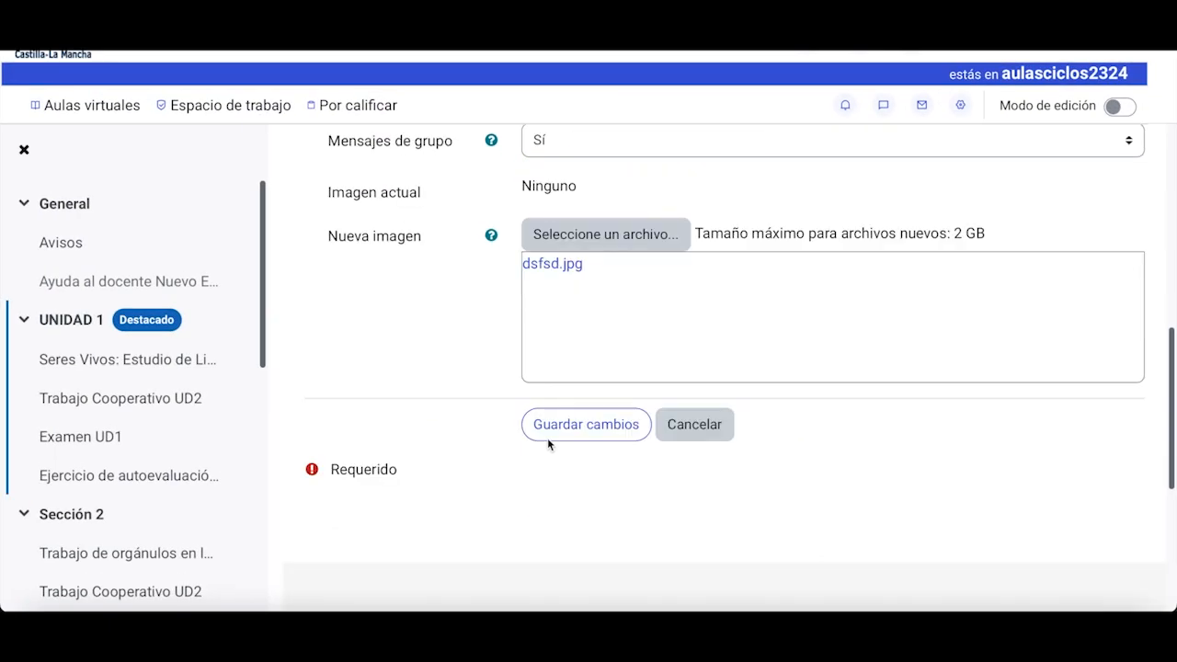
pyautogui.click(578, 427)
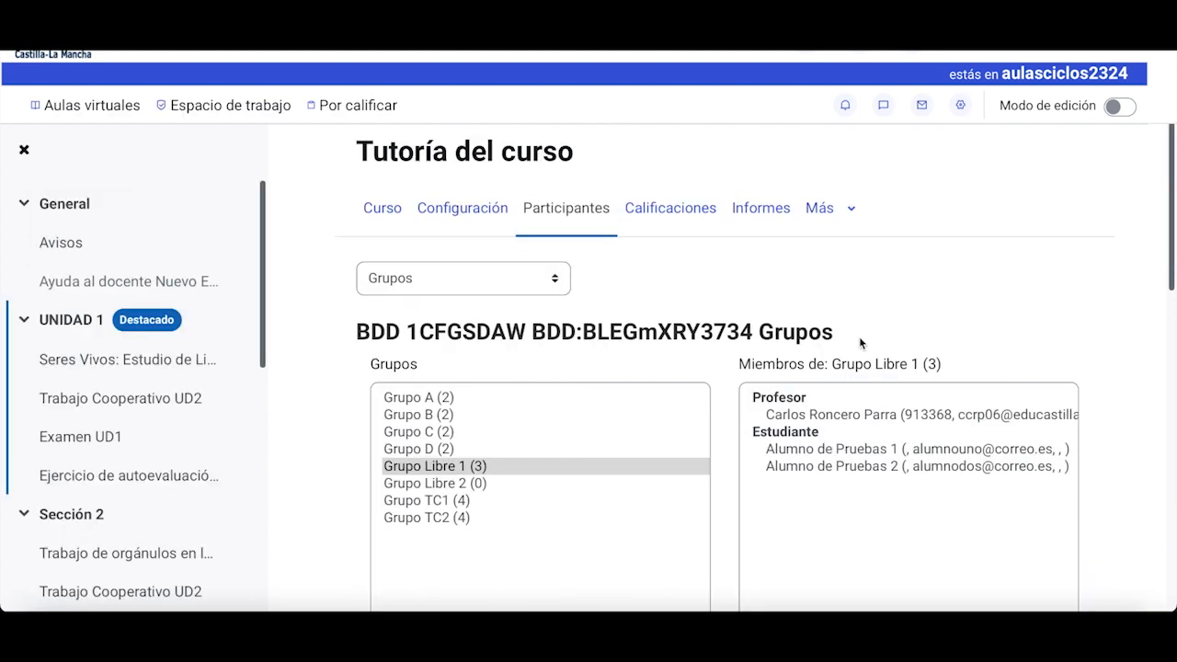
# Open the Grupo Libre 1 group conversation in messaging and start writing a message to its members
pyautogui.scroll(-1, 826, 290)
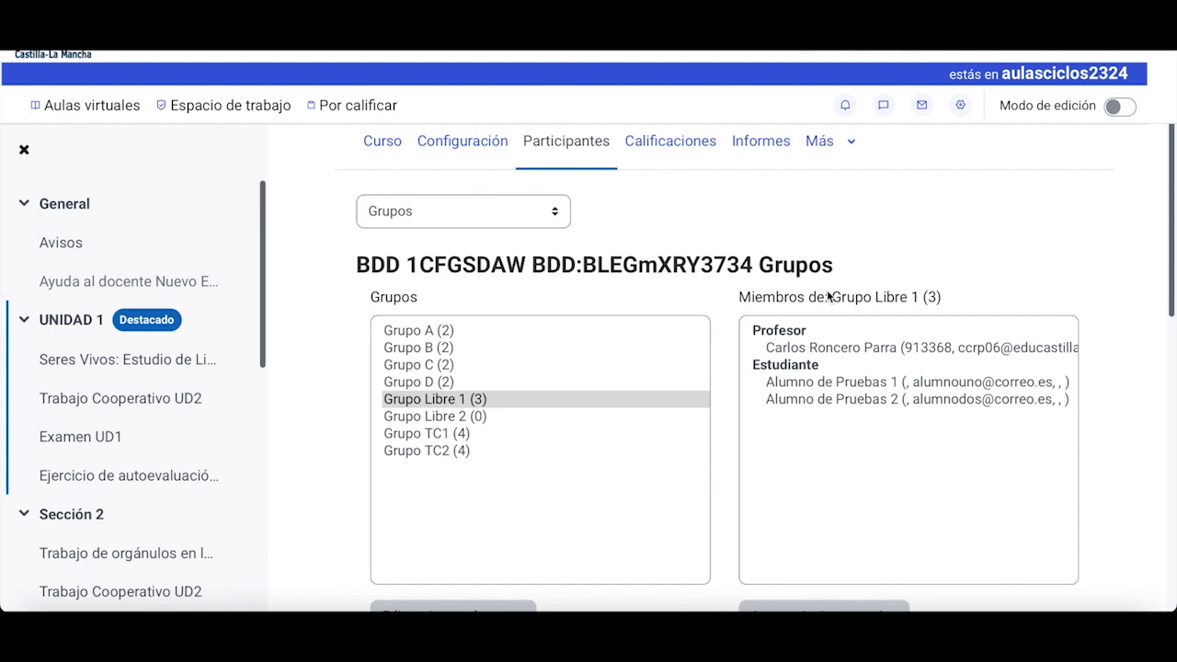
pyautogui.scroll(1, 826, 294)
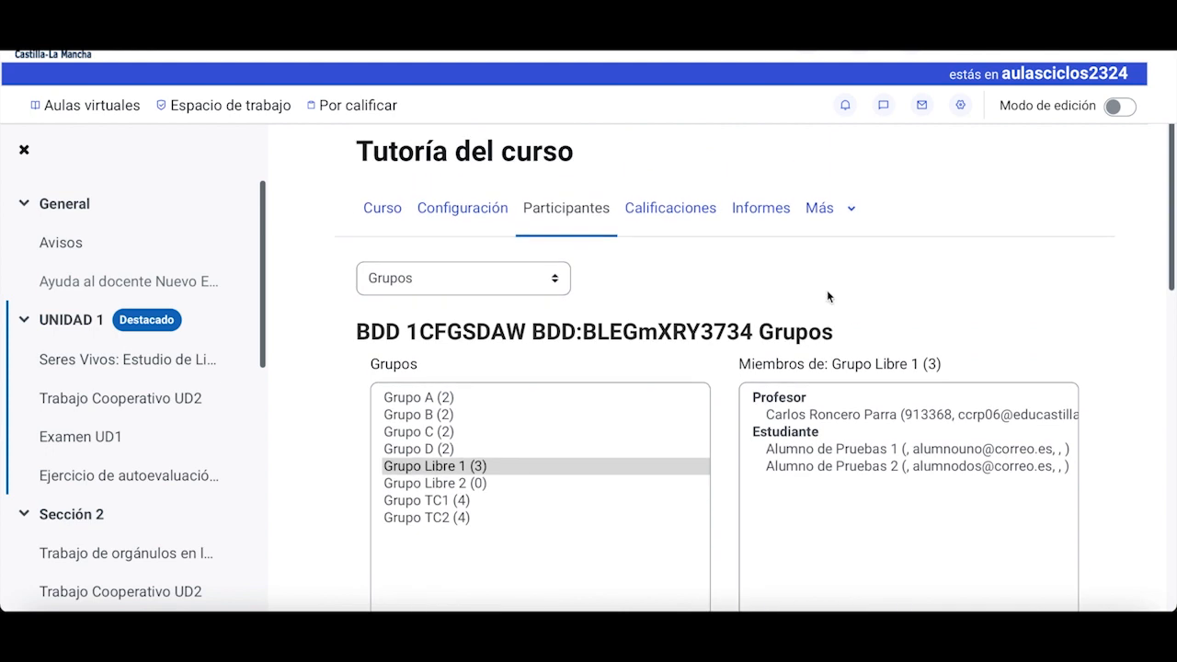
pyautogui.click(882, 109)
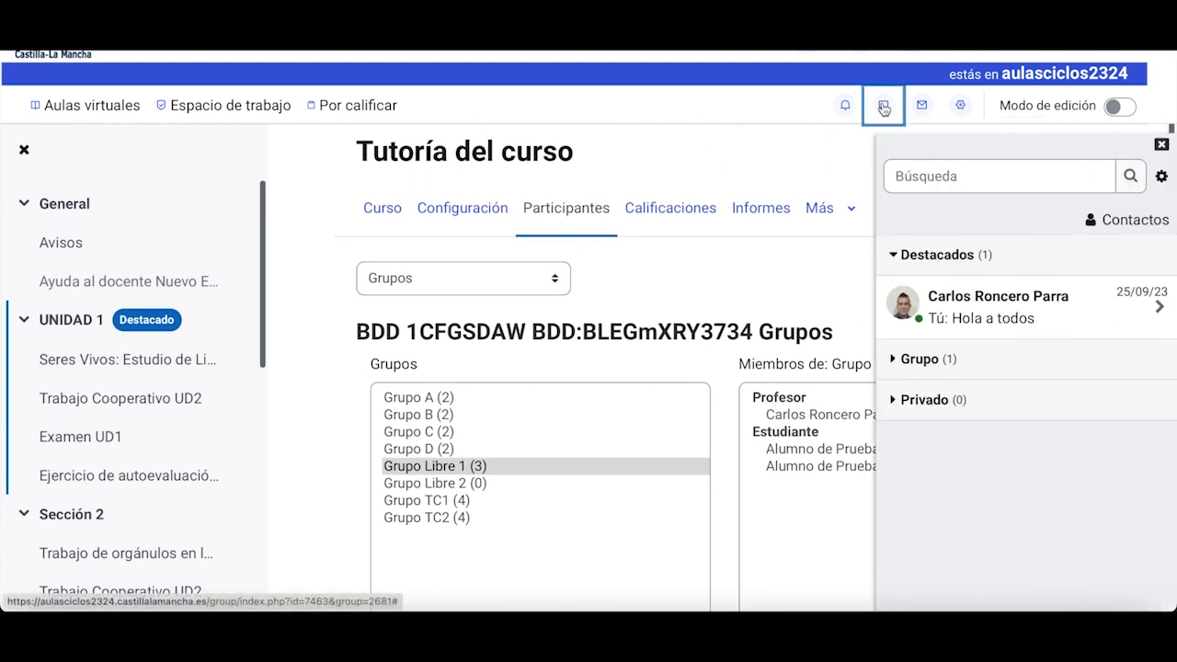
pyautogui.click(897, 359)
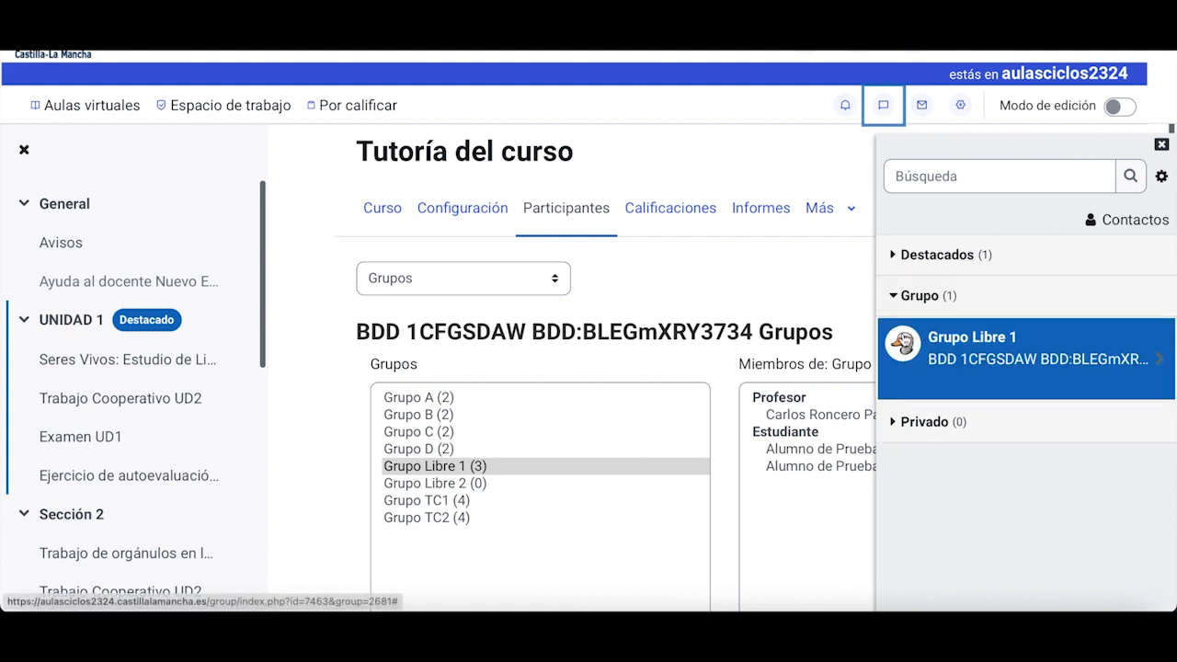
pyautogui.click(972, 356)
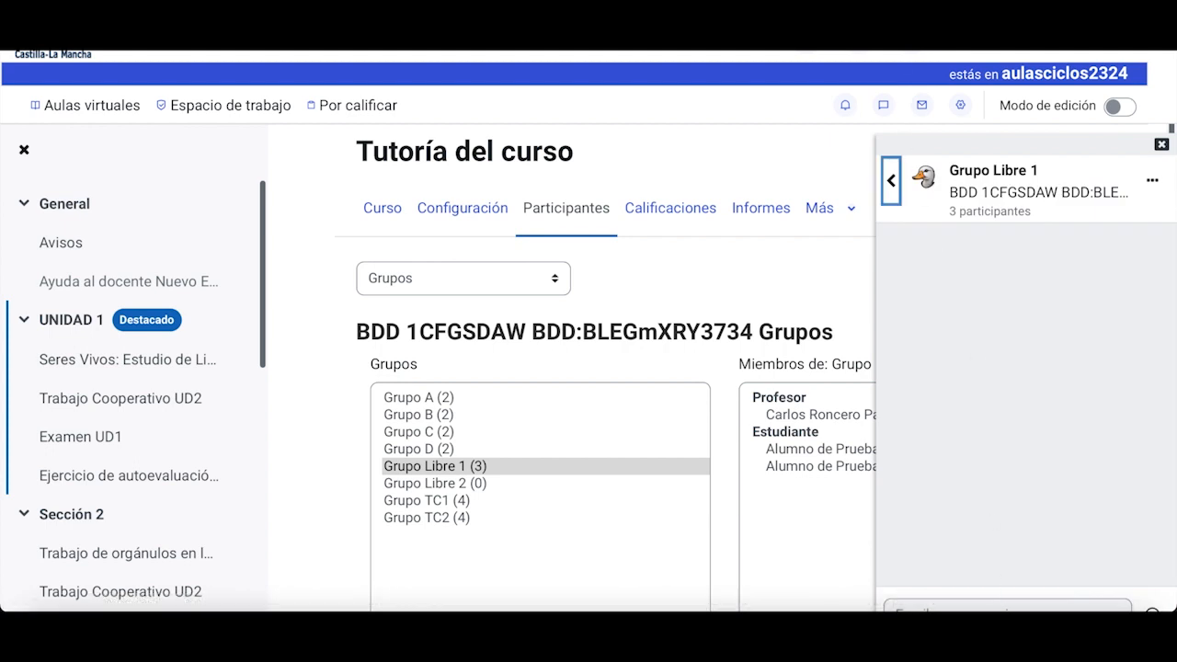
pyautogui.click(980, 599)
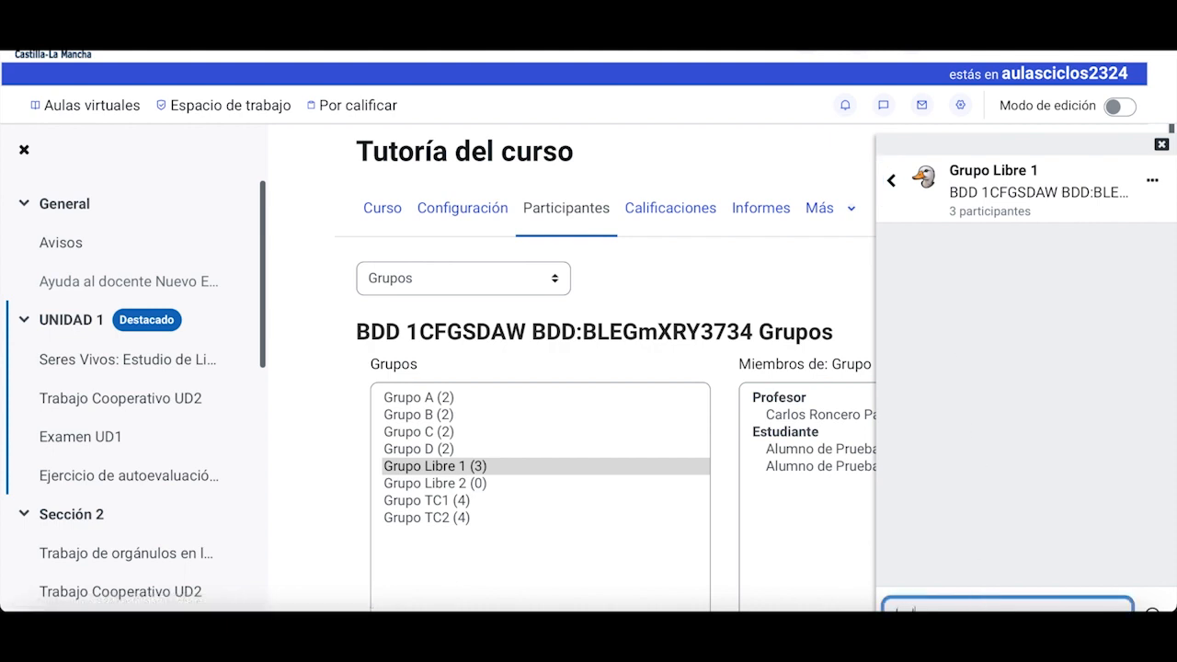